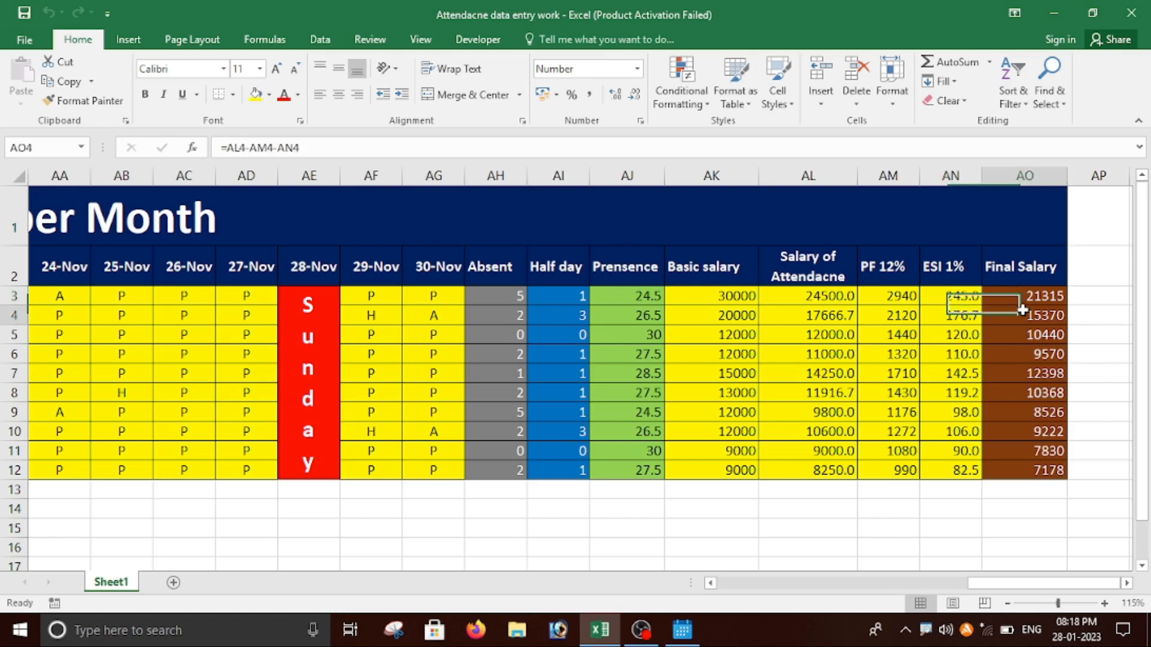
Inspect the Final Salary formulas and the daily attendance columns of the finished November sheet
left_click(1022, 392)
left_click(1022, 431)
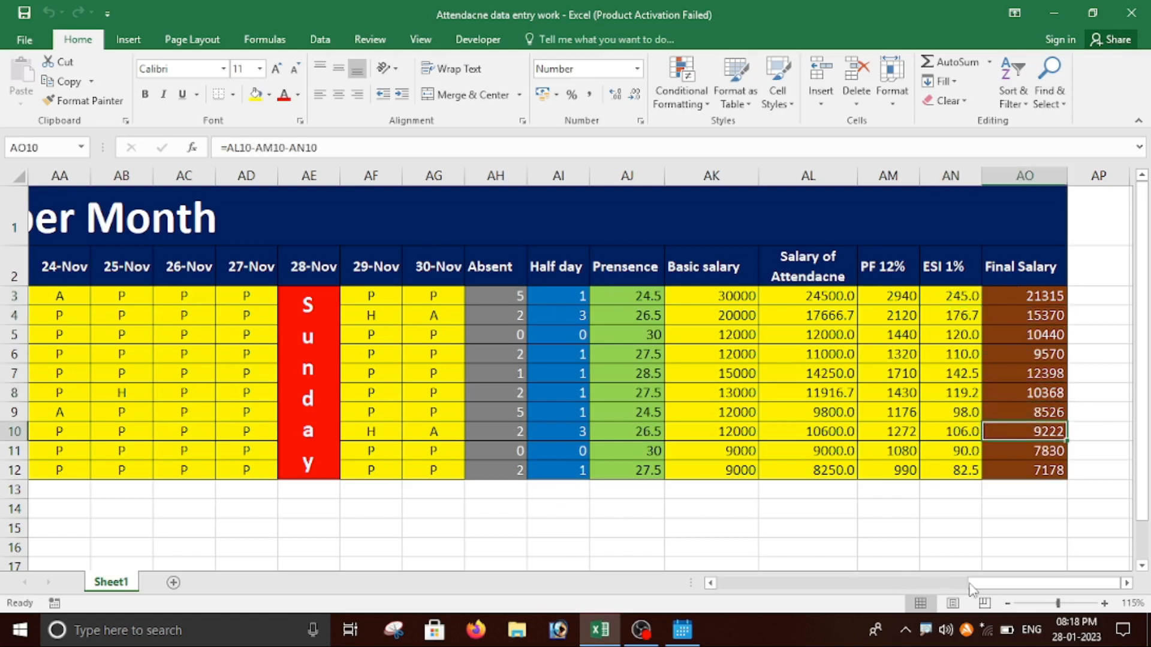
left_click_drag(1001, 595, 790, 590)
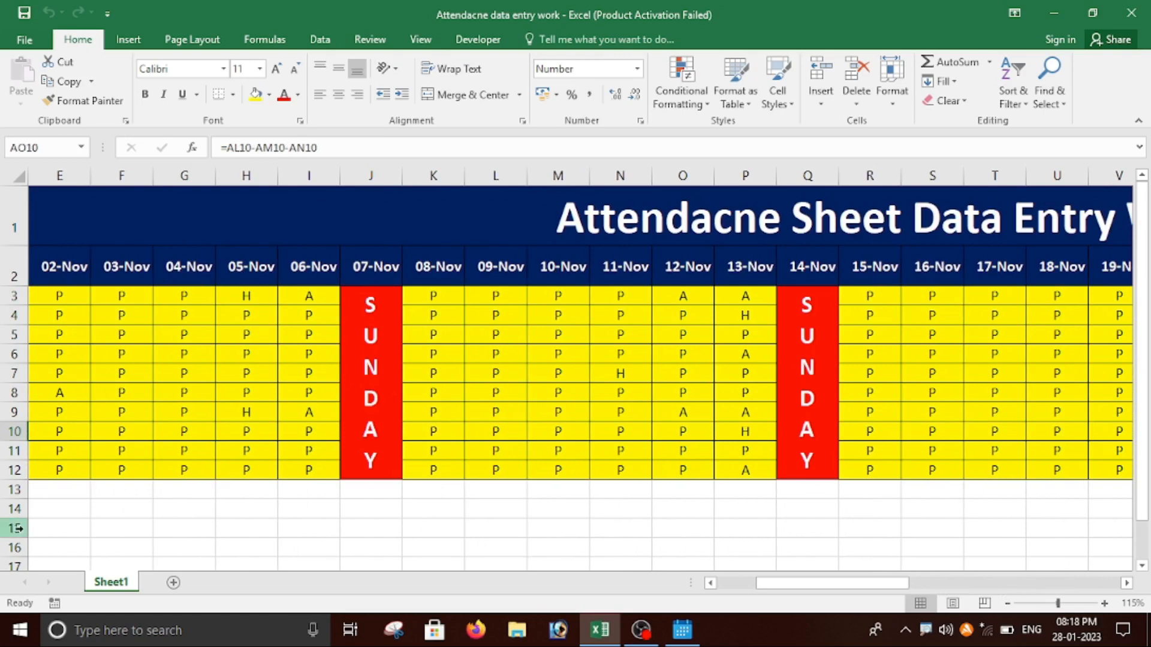
Add a new worksheet and enter the title "Attndance Sheet Date Entry Work January Months" in cell A1
left_click(173, 582)
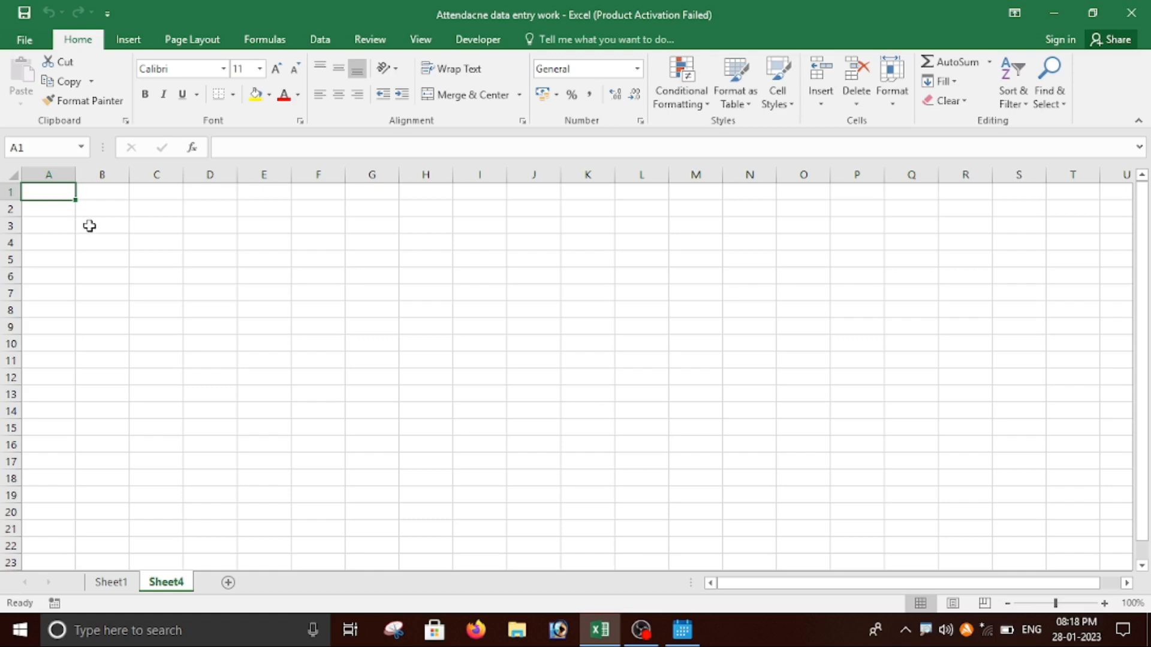
type("Att")
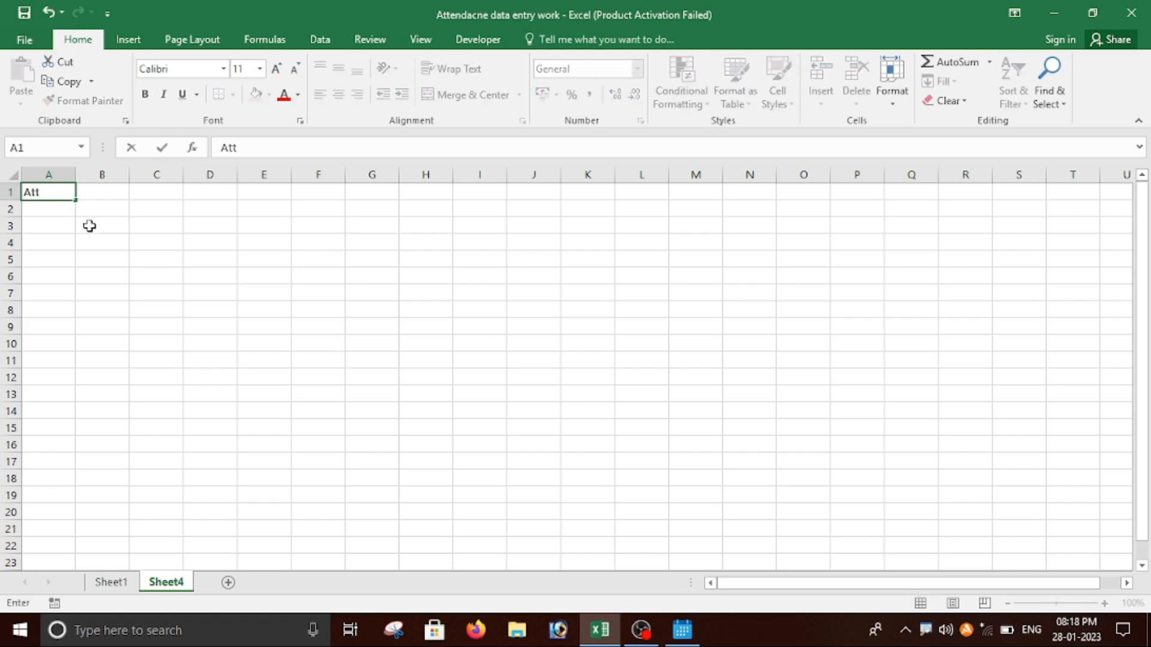
type("ndance Sheet  da")
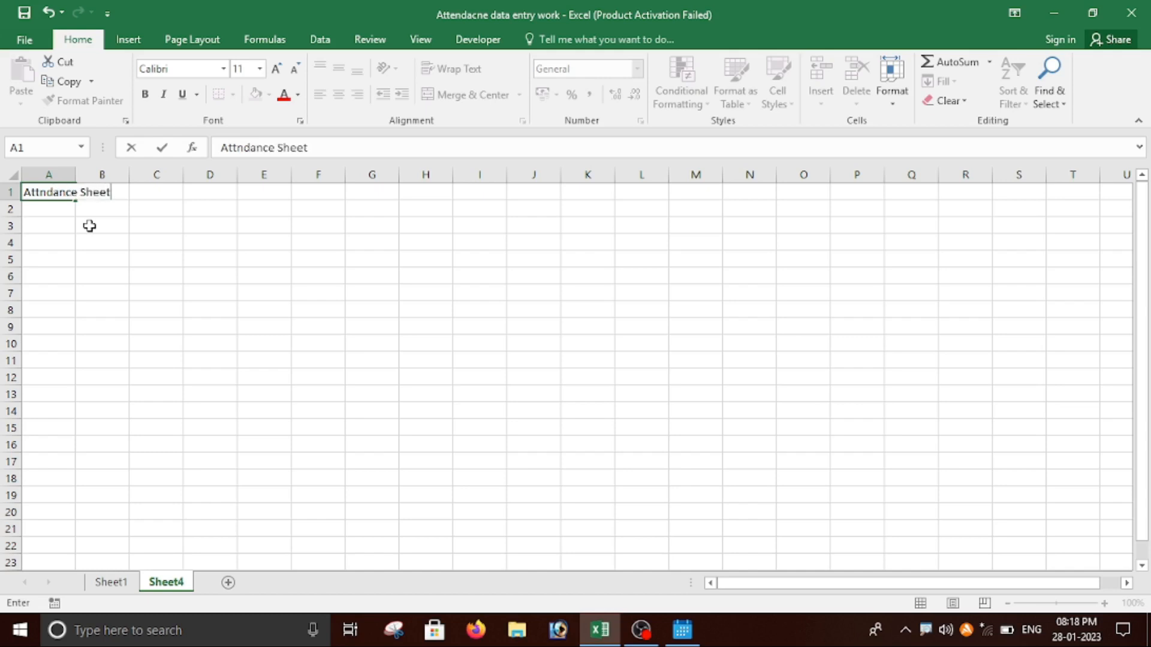
key("BackSpace")
key("BackSpace")
type("Date en")
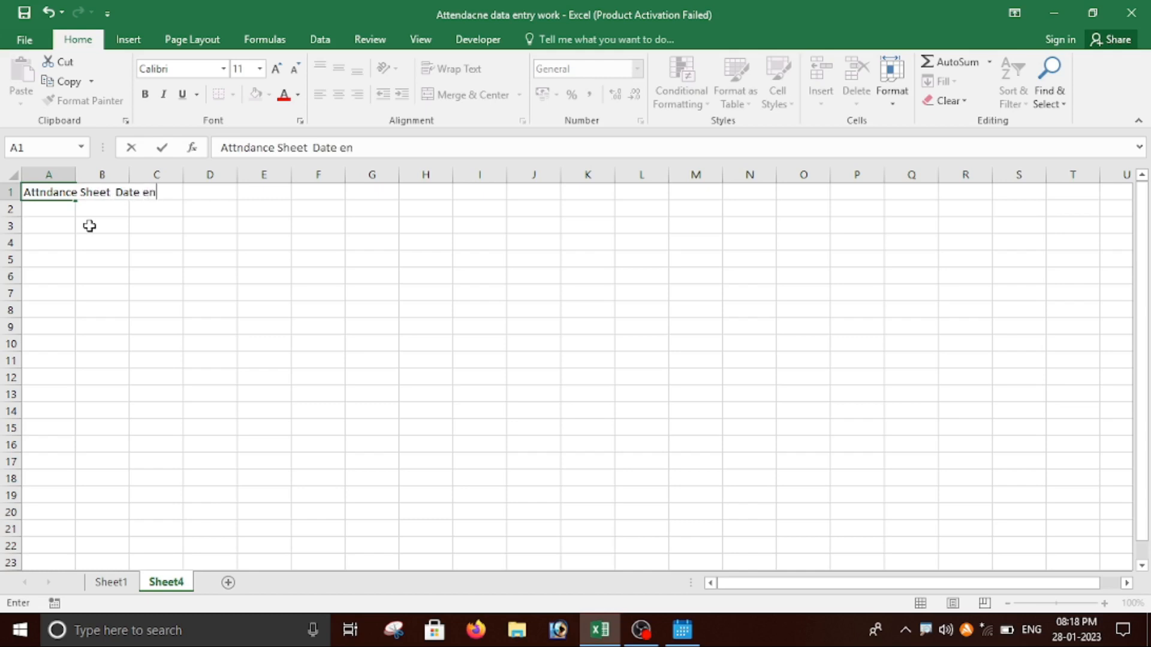
key("BackSpace")
key("BackSpace")
type("Entry Work January o")
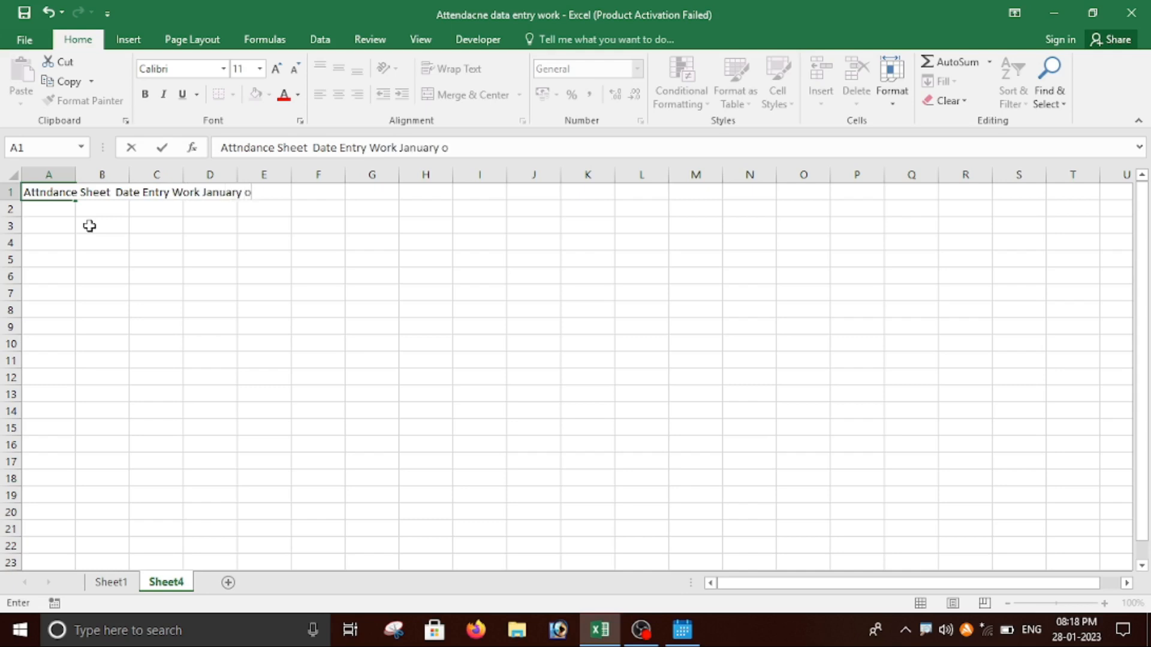
key("BackSpace")
type("NM")
key("BackSpace")
key("BackSpace")
type("Mp")
key("BackSpace")
type("onths")
key("Return")
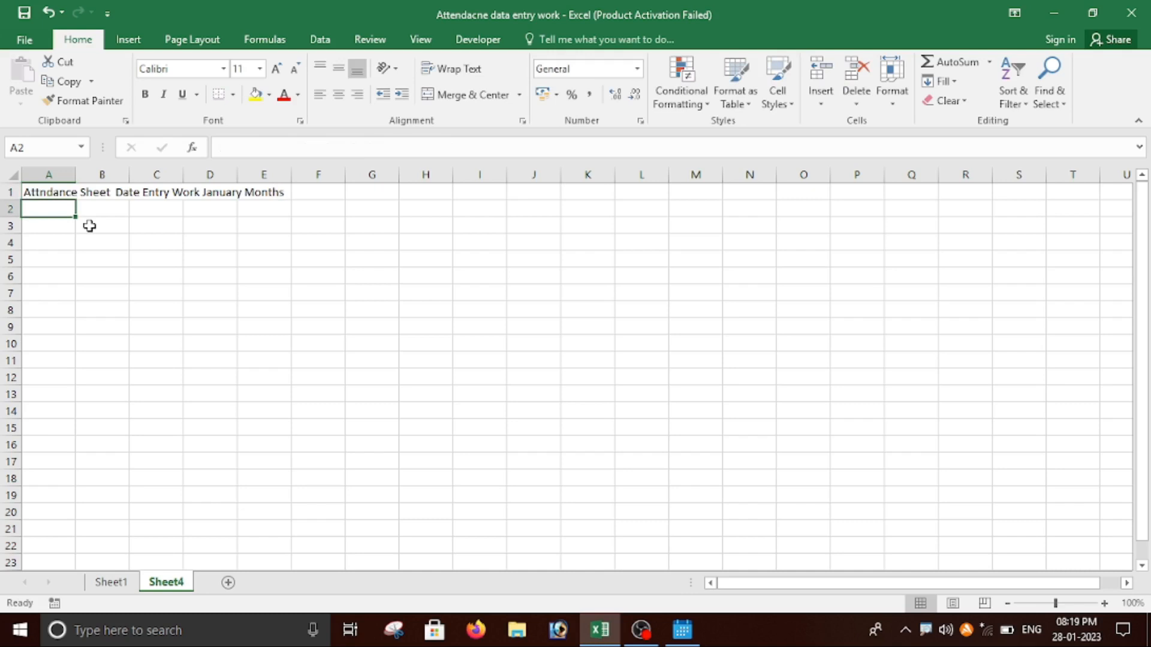
Enter the column headers ID No, Name and Post in cells A2 to C2
type("ID")
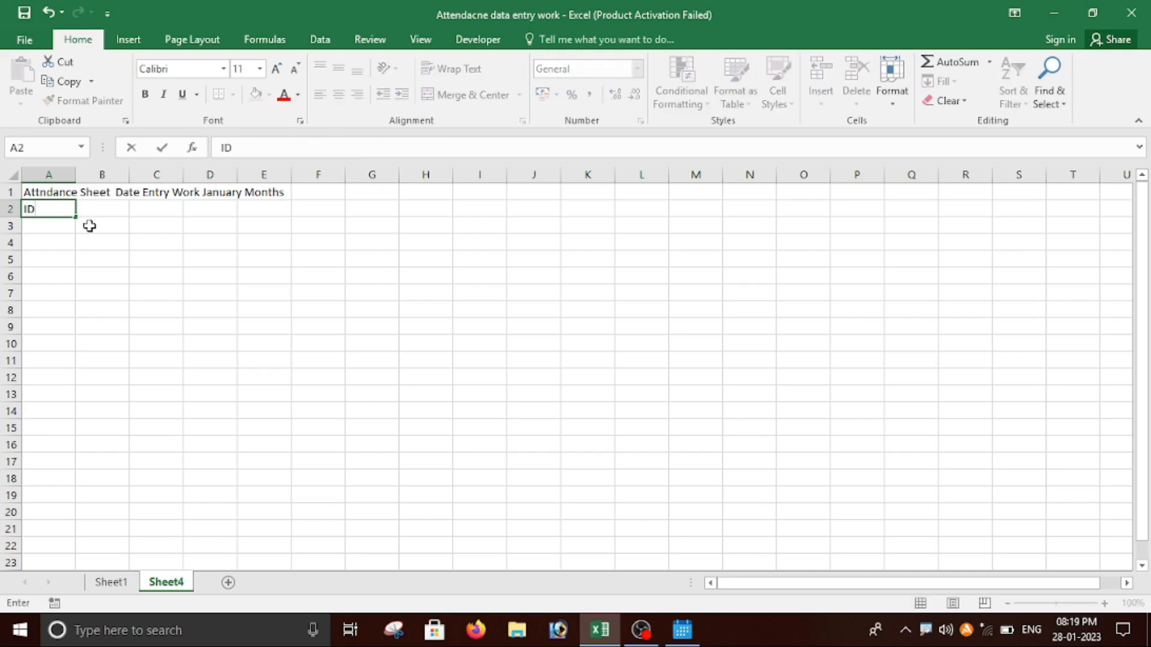
type(" No")
key("Tab")
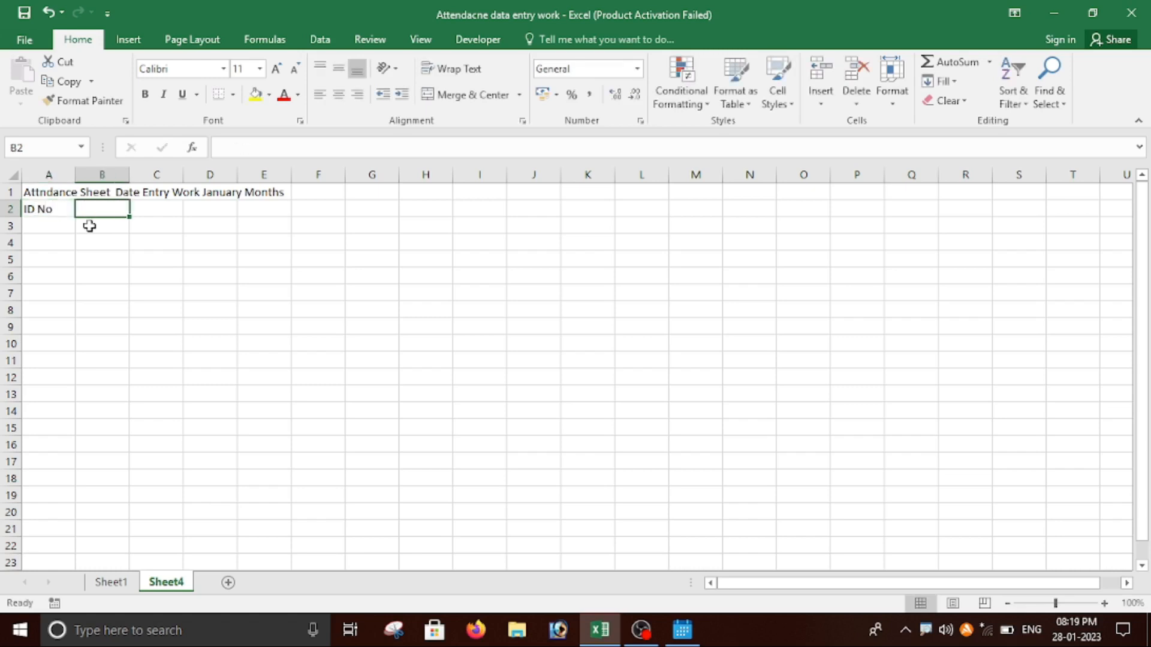
type("Name")
key("BackSpace")
key("BackSpace")
key("BackSpace")
key("BackSpace")
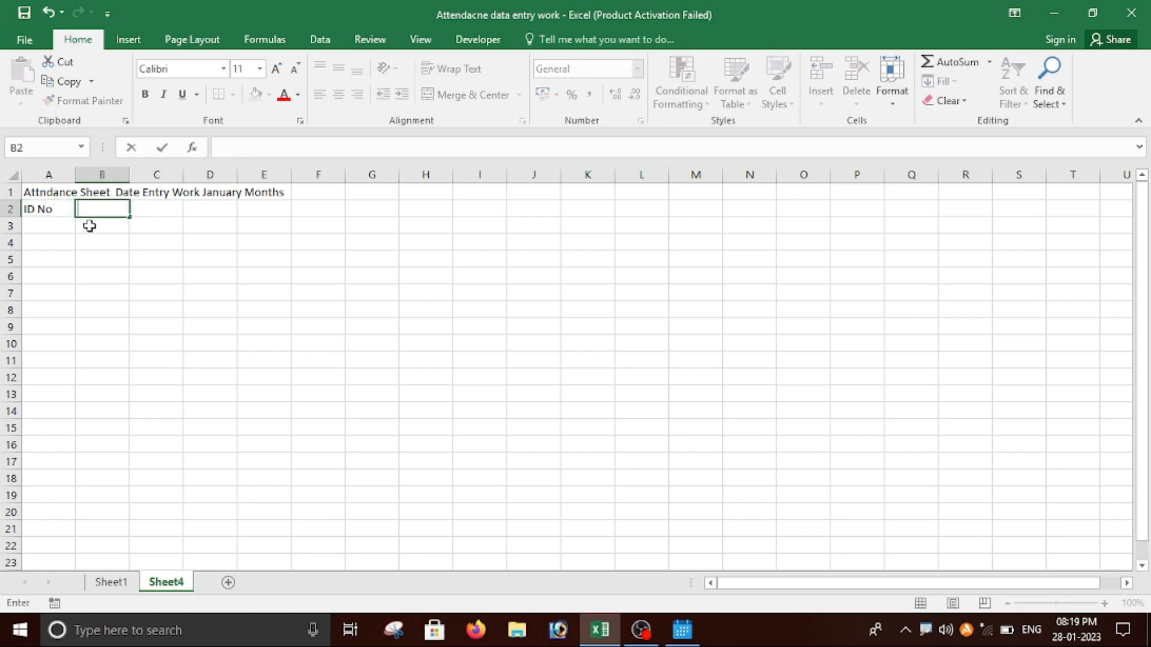
type("Na,m")
key("BackSpace")
key("BackSpace")
type("me")
key("Tab")
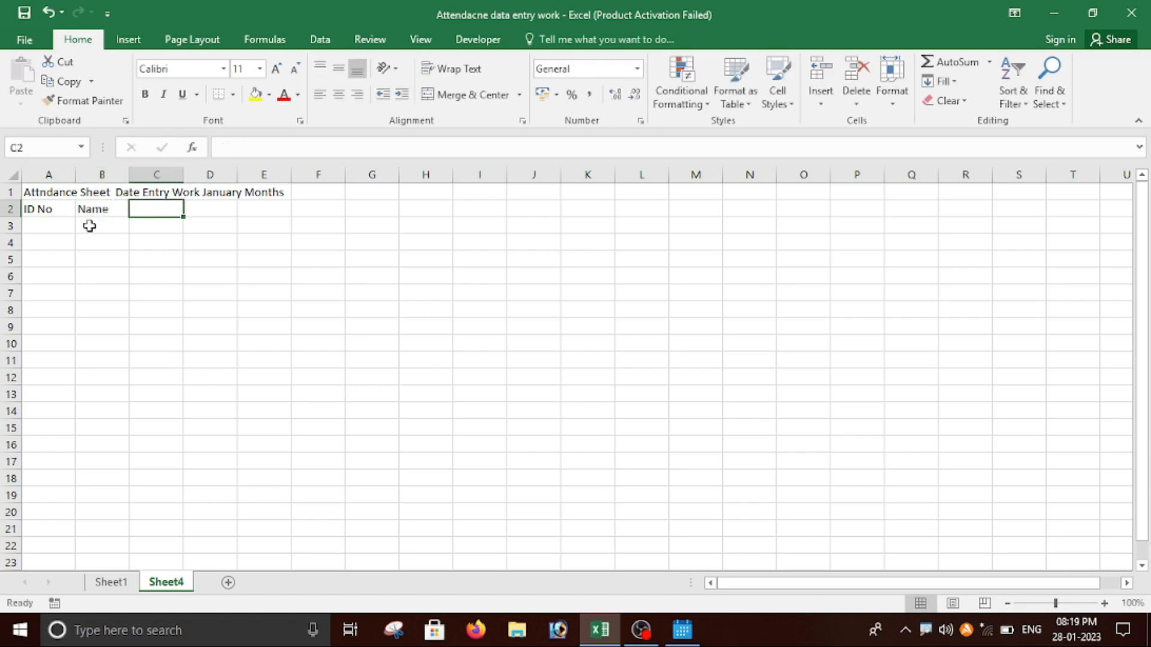
type("Post")
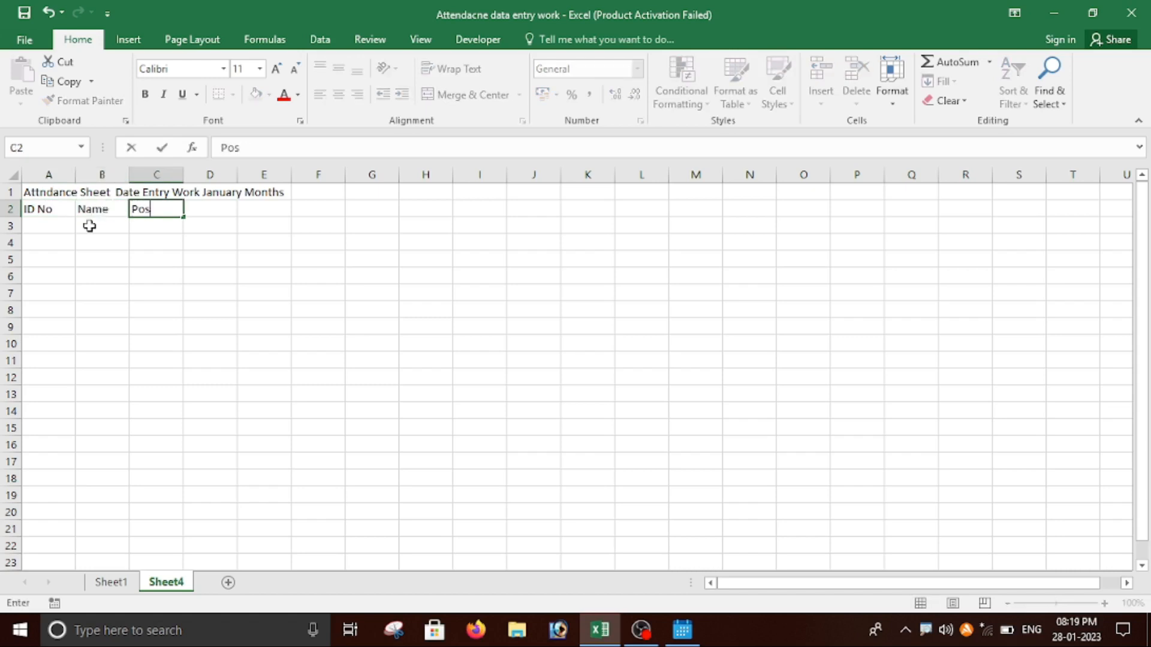
key("Tab")
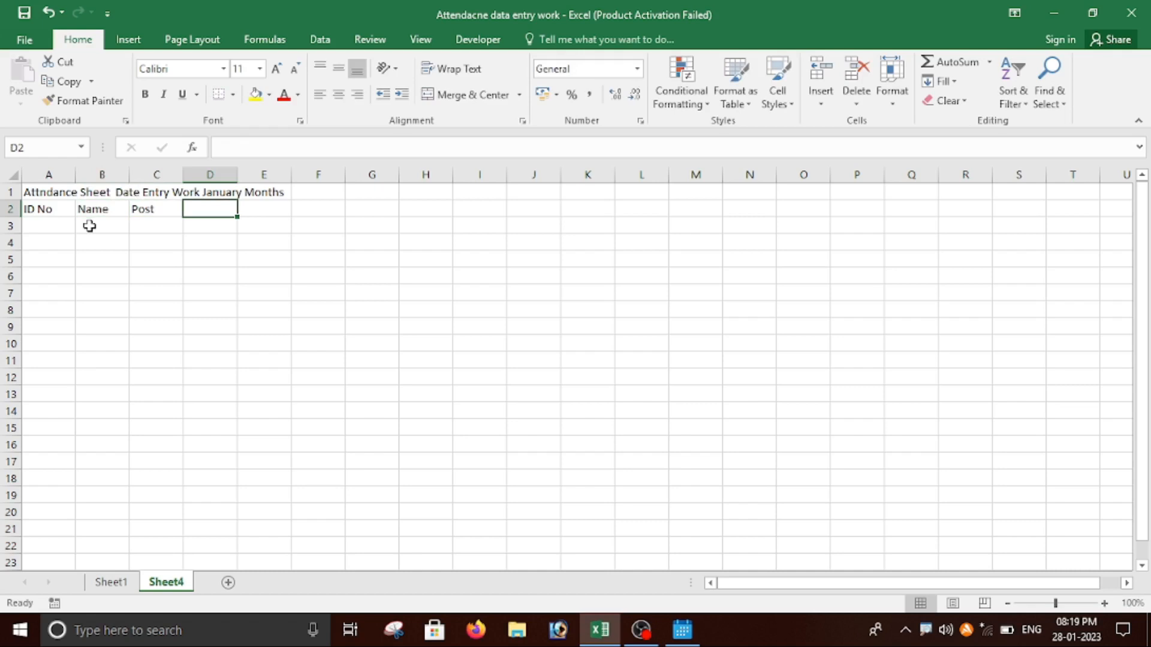
Enter the dates 1 Jan and 2 Jan in D2 and E2 and fill the series across row 2 to 30-Jan in AG2
type("1jan")
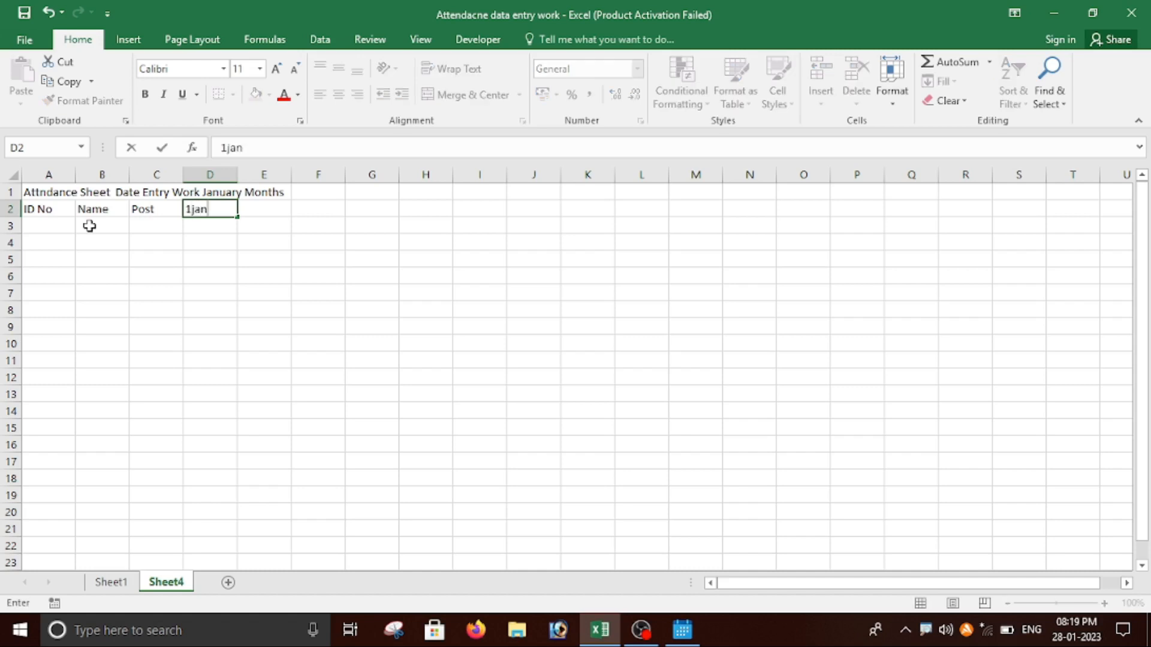
key("Tab")
type("2")
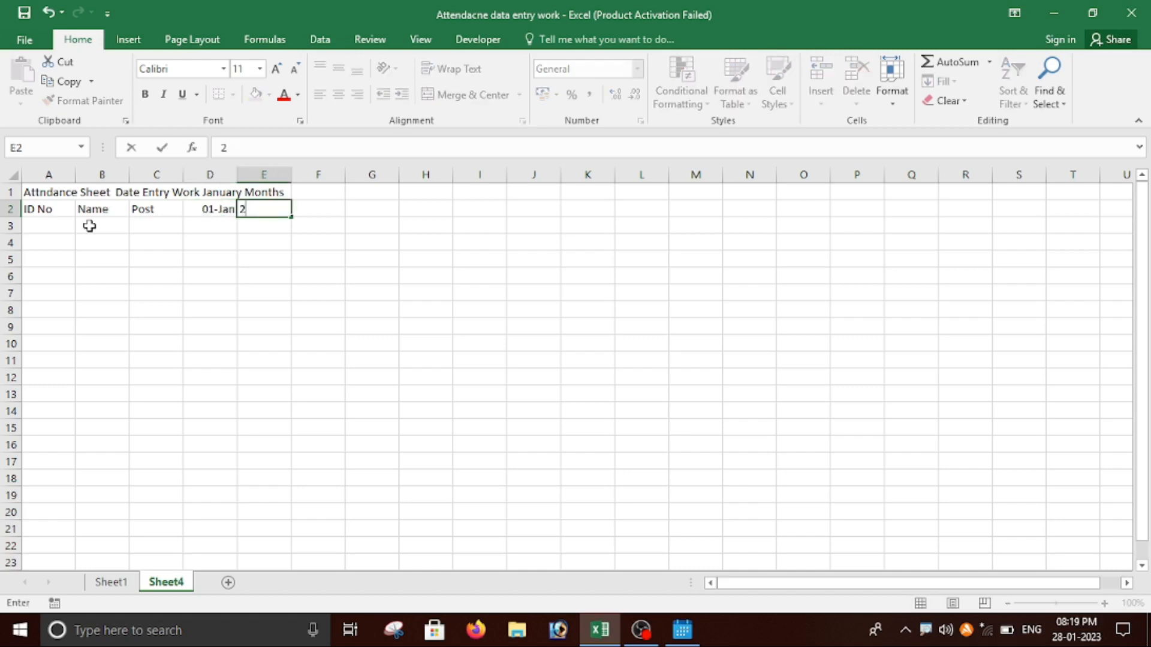
type("jan")
key("Tab")
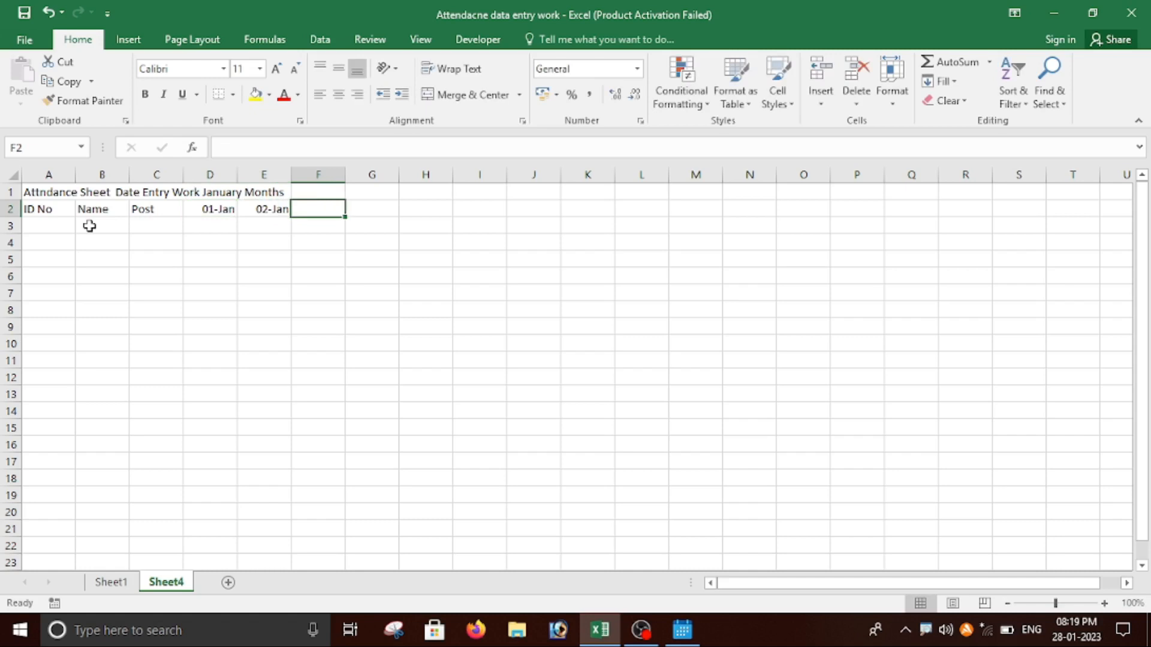
left_click_drag(210, 210, 280, 190)
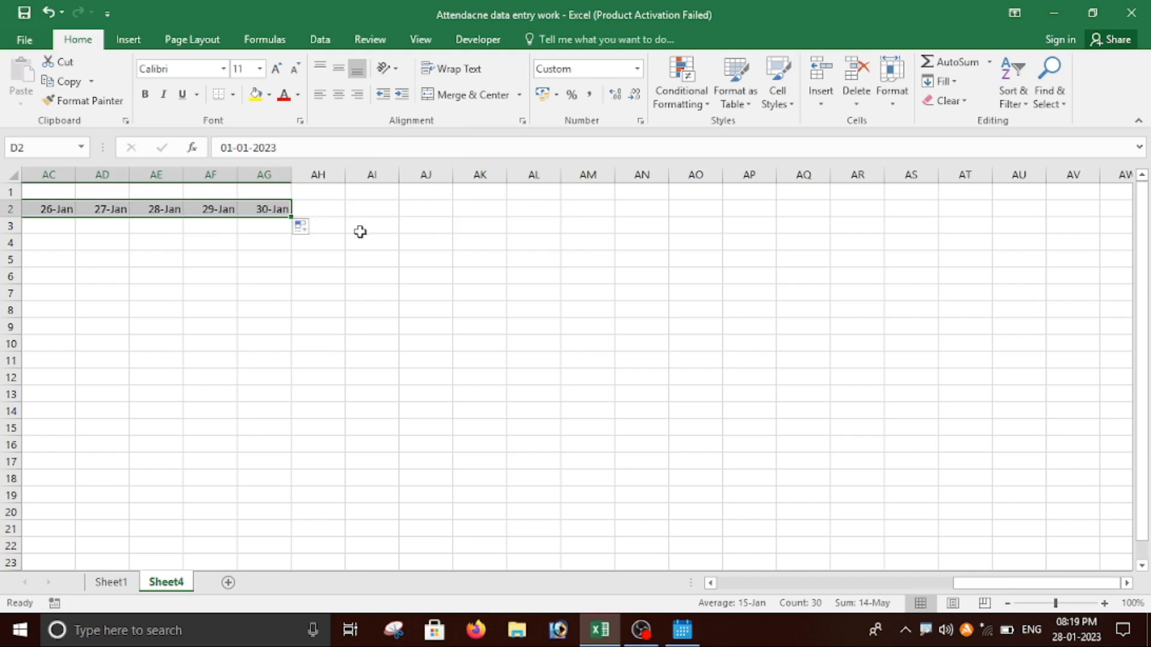
Enter the attendance summary headers Absent, Haf Day and Present in cells AH2 to AJ2
left_click(321, 206)
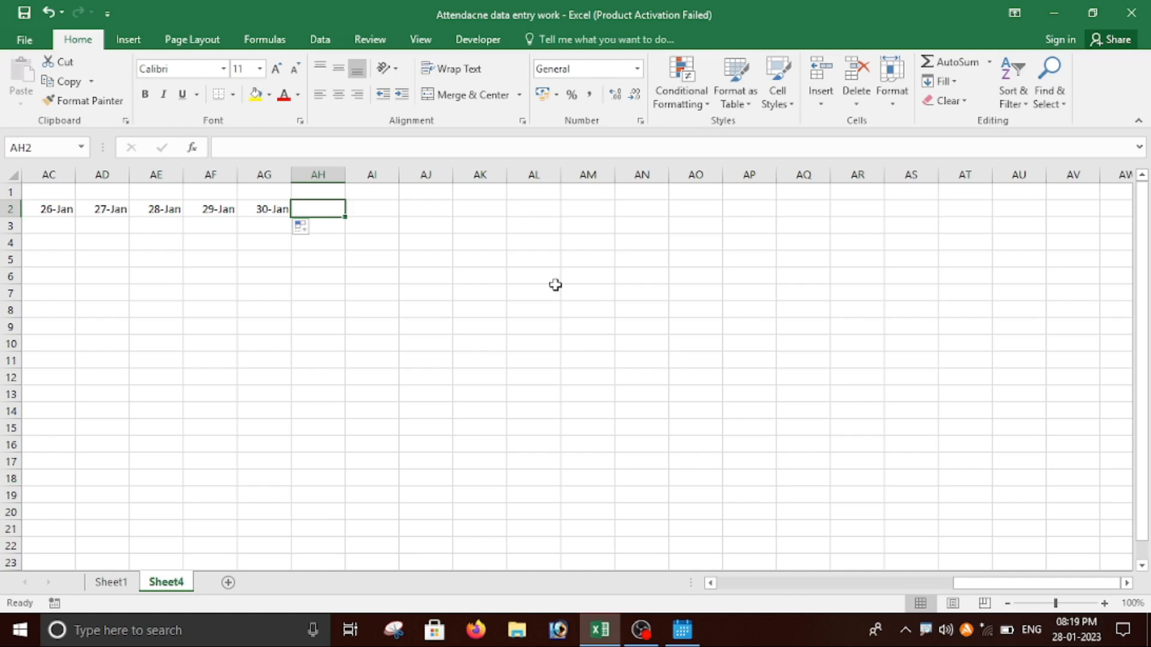
type("Ab")
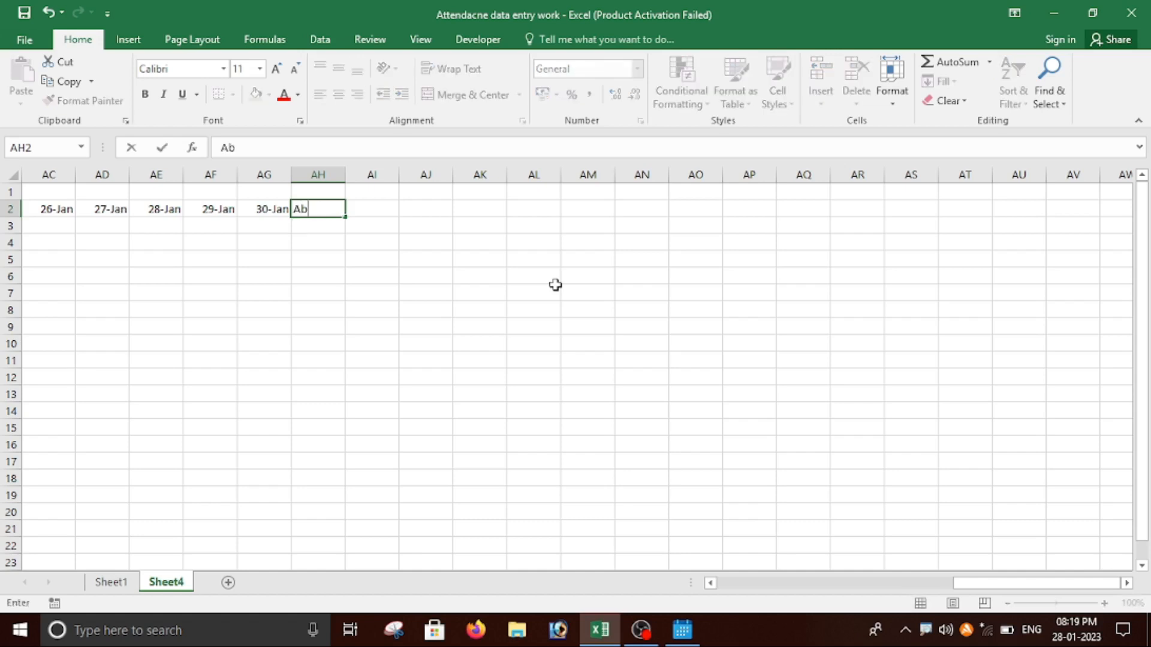
type("sent")
key("Tab")
type("P")
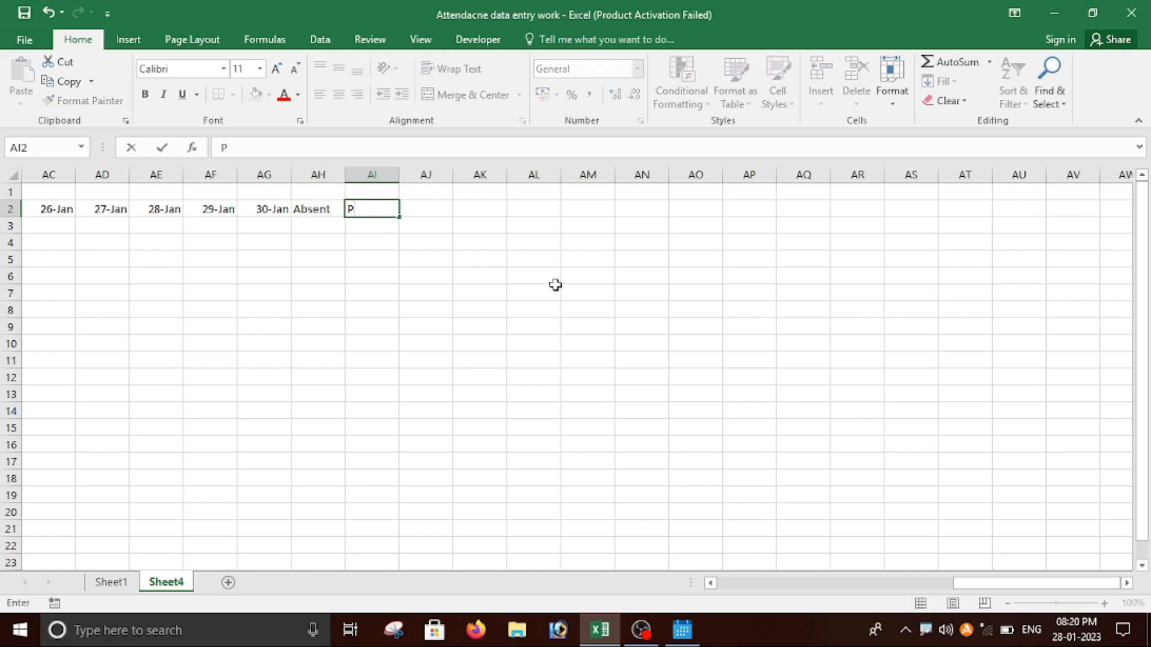
type("r")
key("BackSpace")
key("BackSpace")
type("Half")
key("BackSpace")
key("BackSpace")
key("BackSpace")
key("BackSpace")
type("Haf day")
key("BackSpace")
key("BackSpace")
key("BackSpace")
type("Day")
key("Tab")
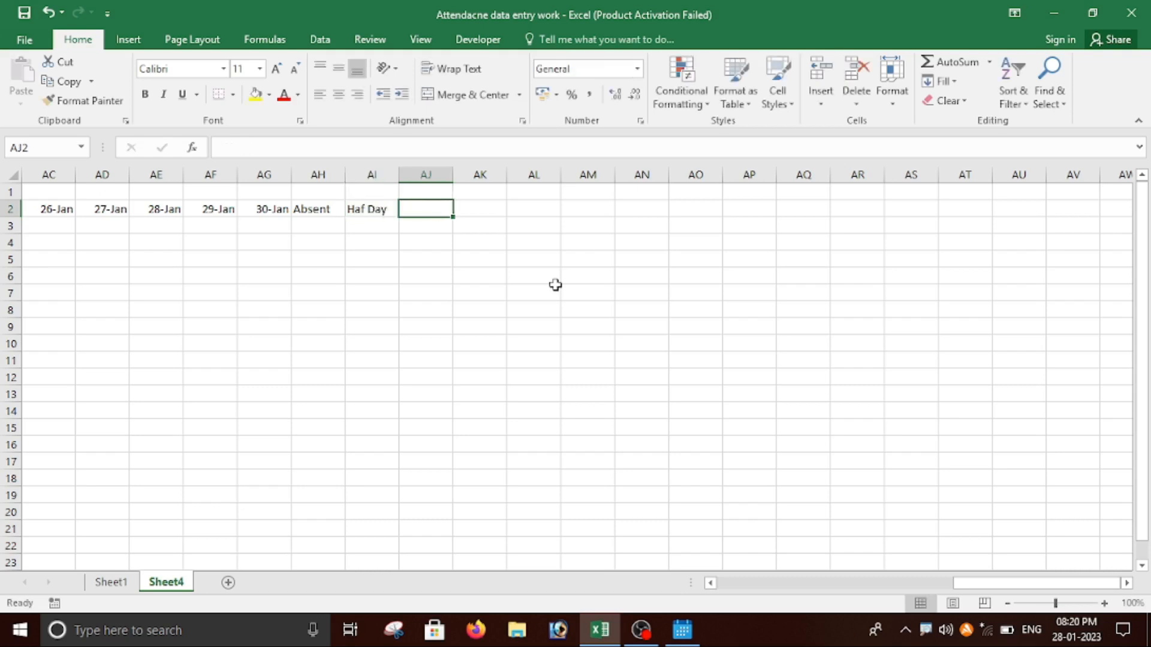
type("Present")
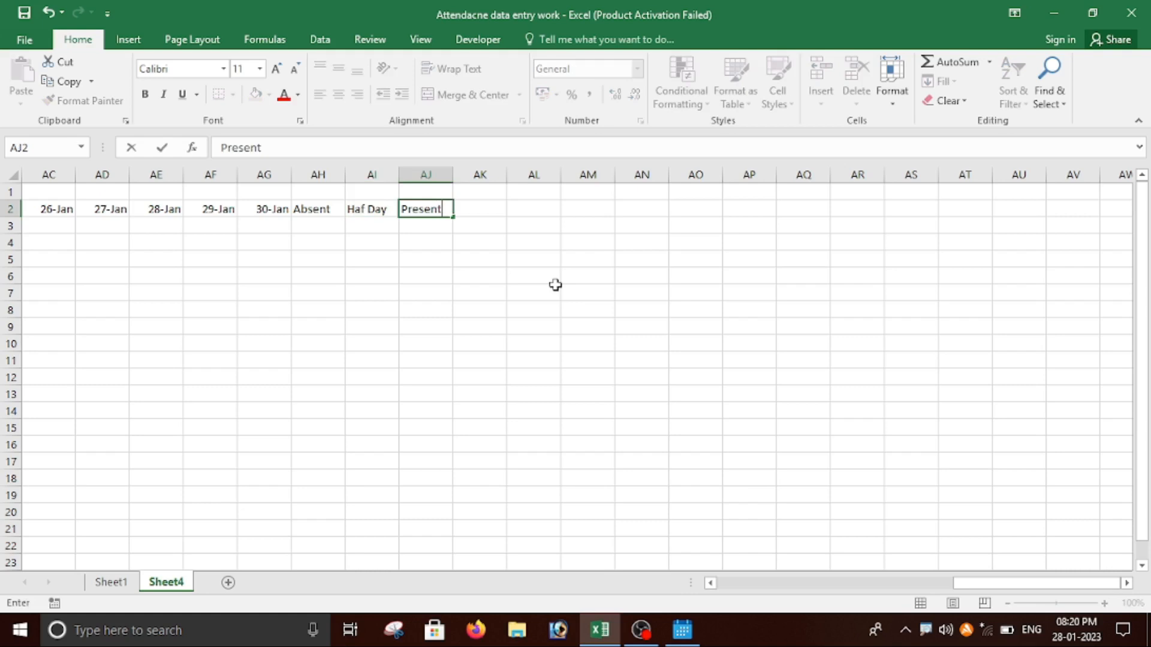
key("Tab")
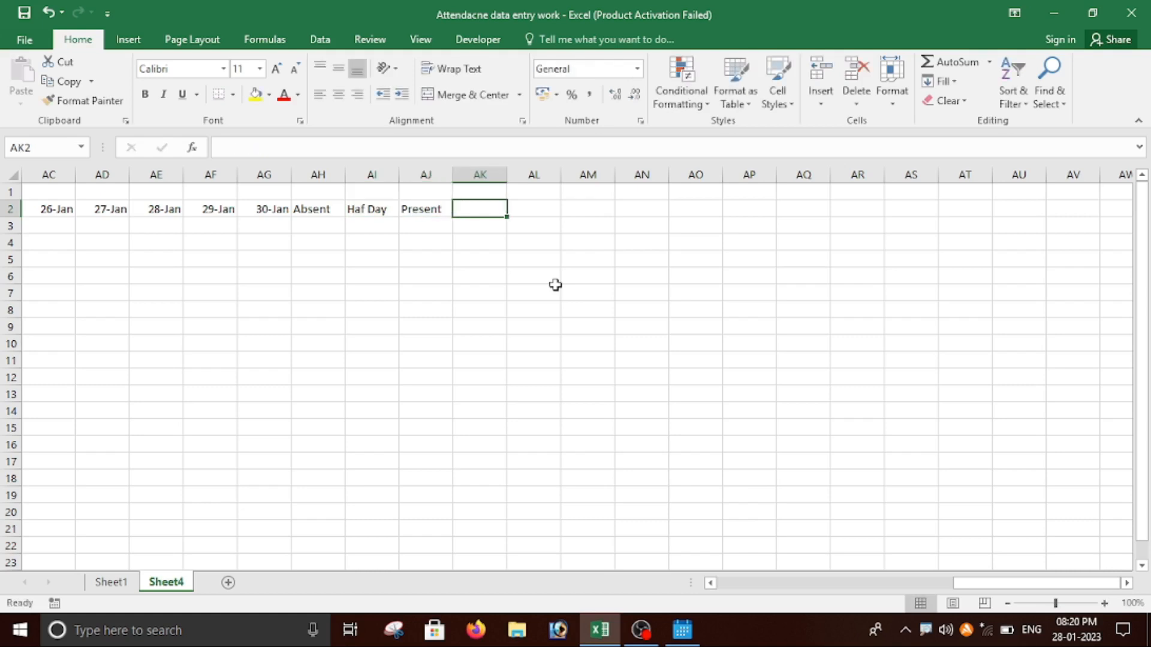
Enter the headers Basic salary in AK2 and Salary of Attendance in AL2
type("Baic")
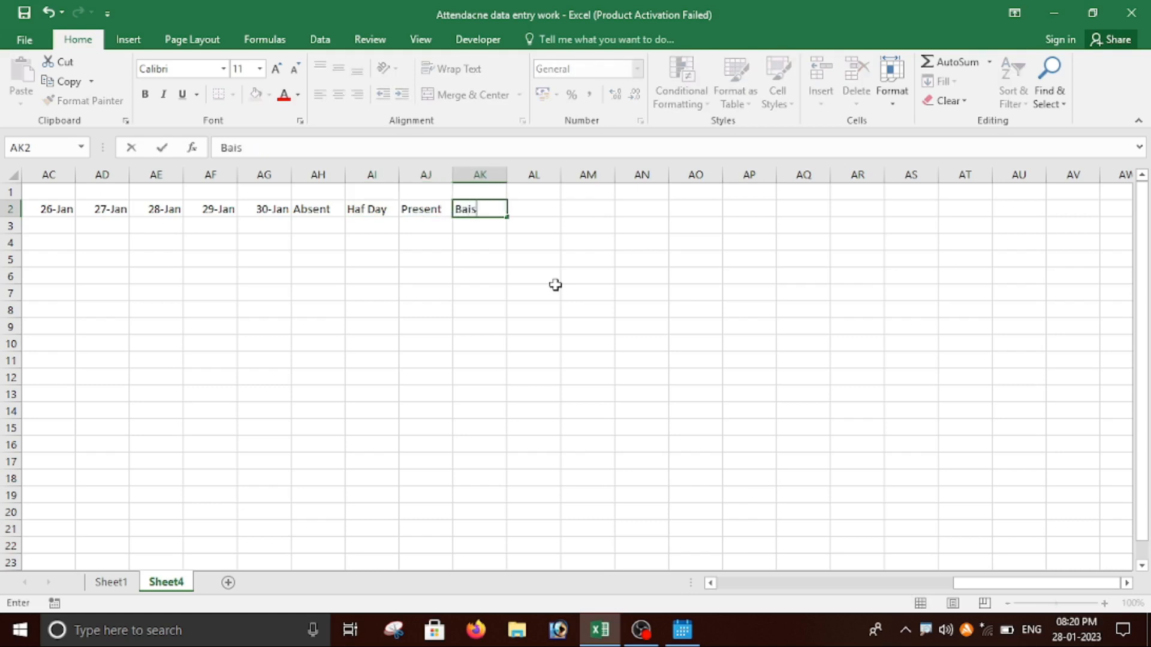
key("BackSpace")
key("BackSpace")
type("sic slary")
key("BackSpace")
key("BackSpace")
key("BackSpace")
key("BackSpace")
type("alary")
key("Tab")
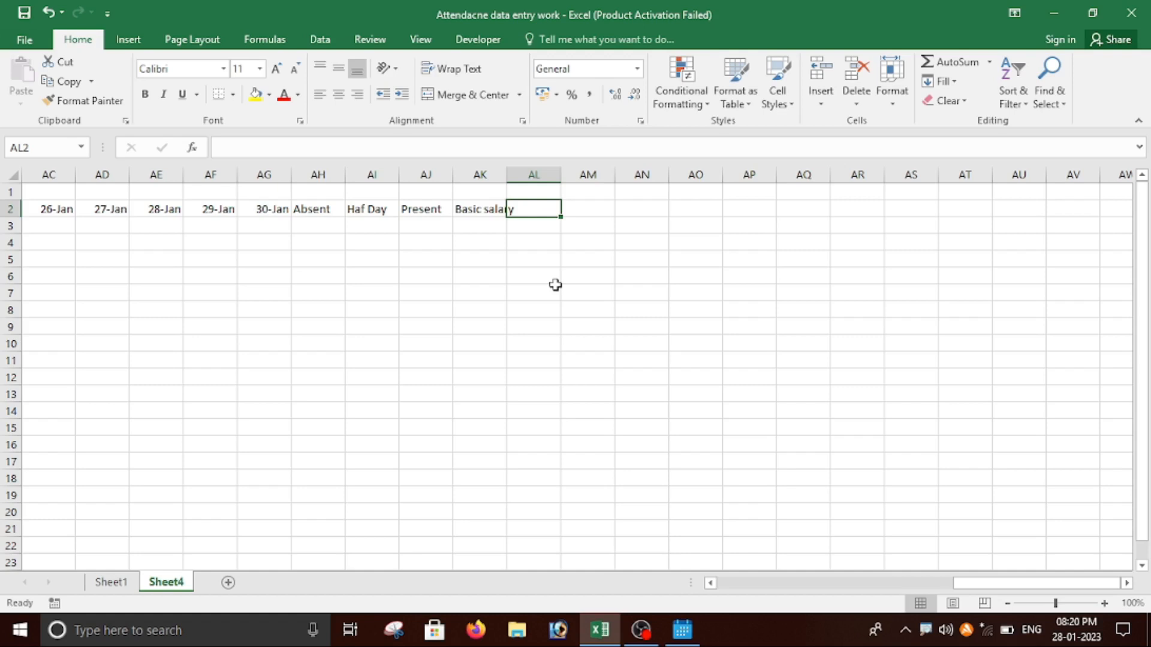
type("S")
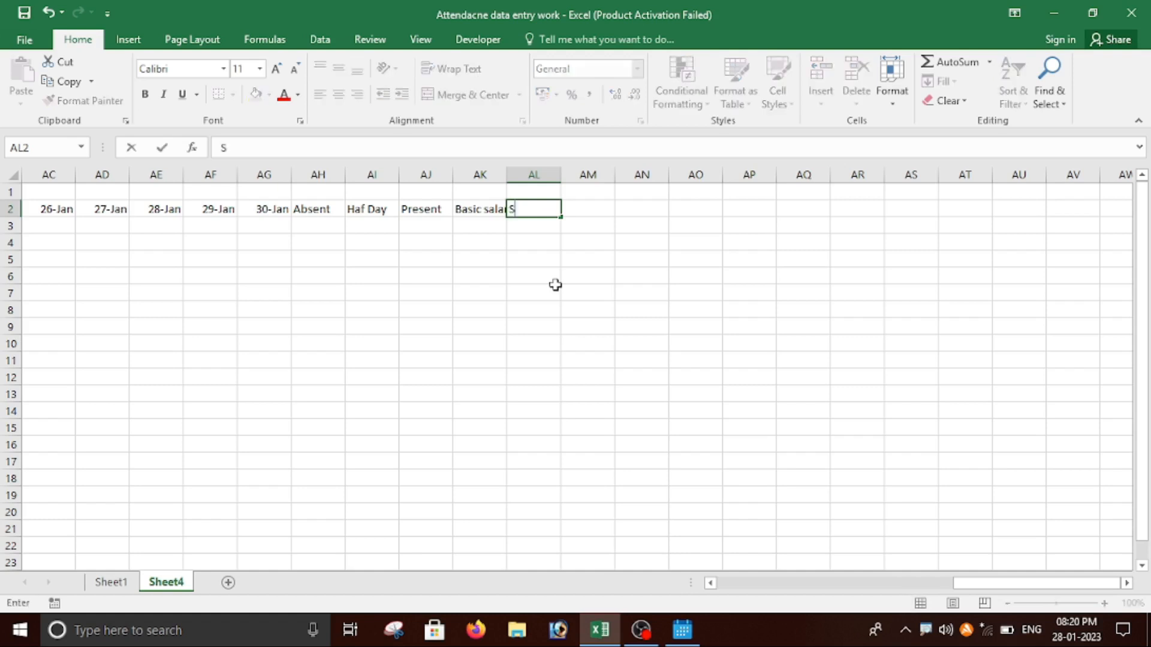
type("alary of A")
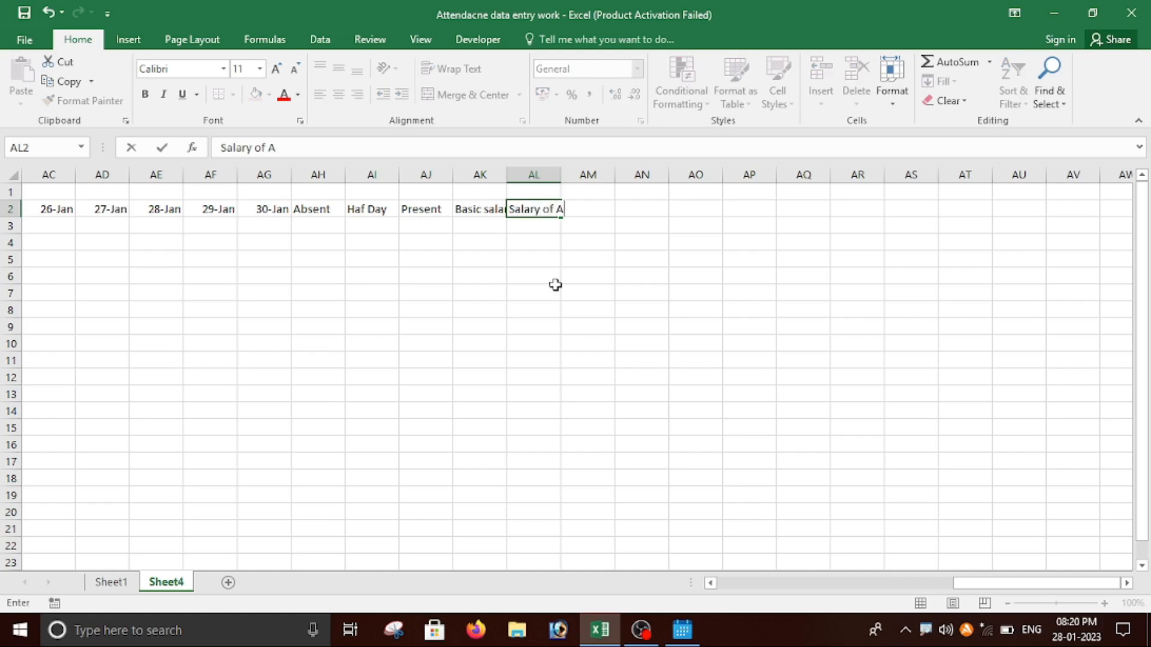
type("ttendance")
key("Tab")
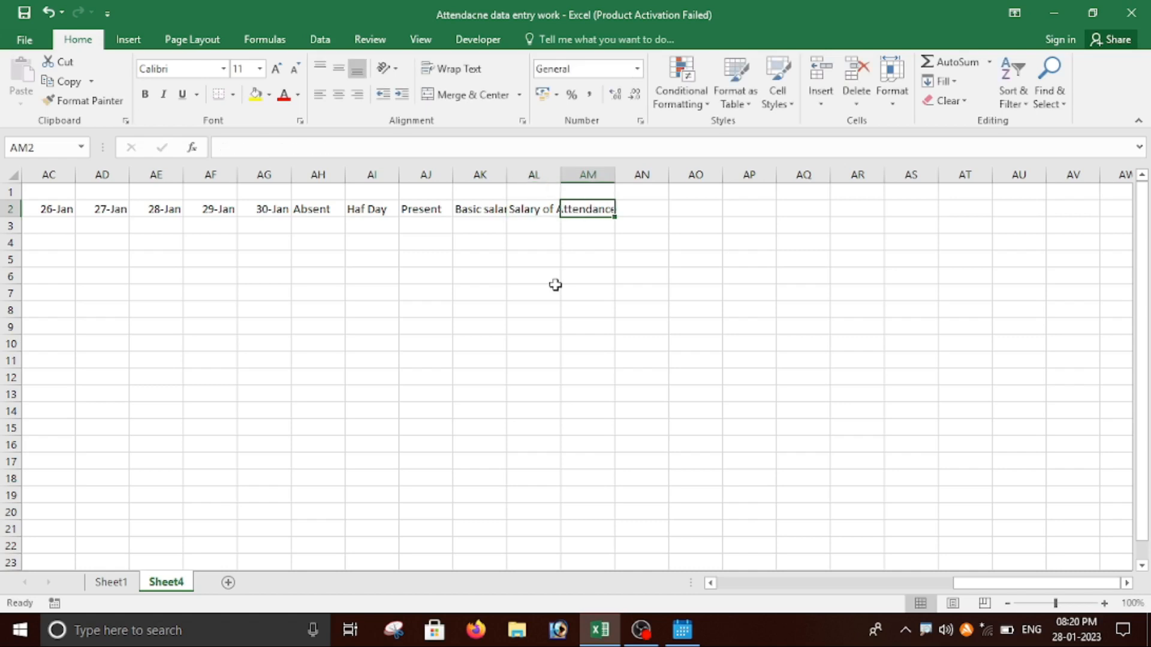
Enter the headers PF 12%, ESI 1% and Final Salary in cells AM2 to AO2
type("PF ")
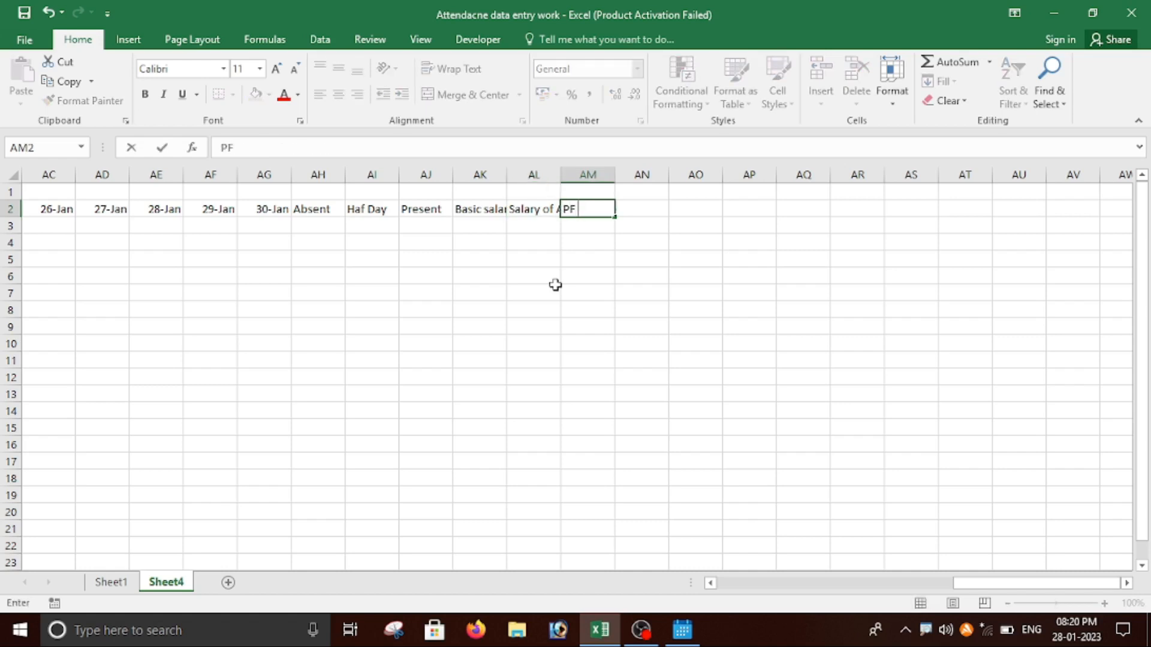
type("12%")
key("Tab")
type("ESI")
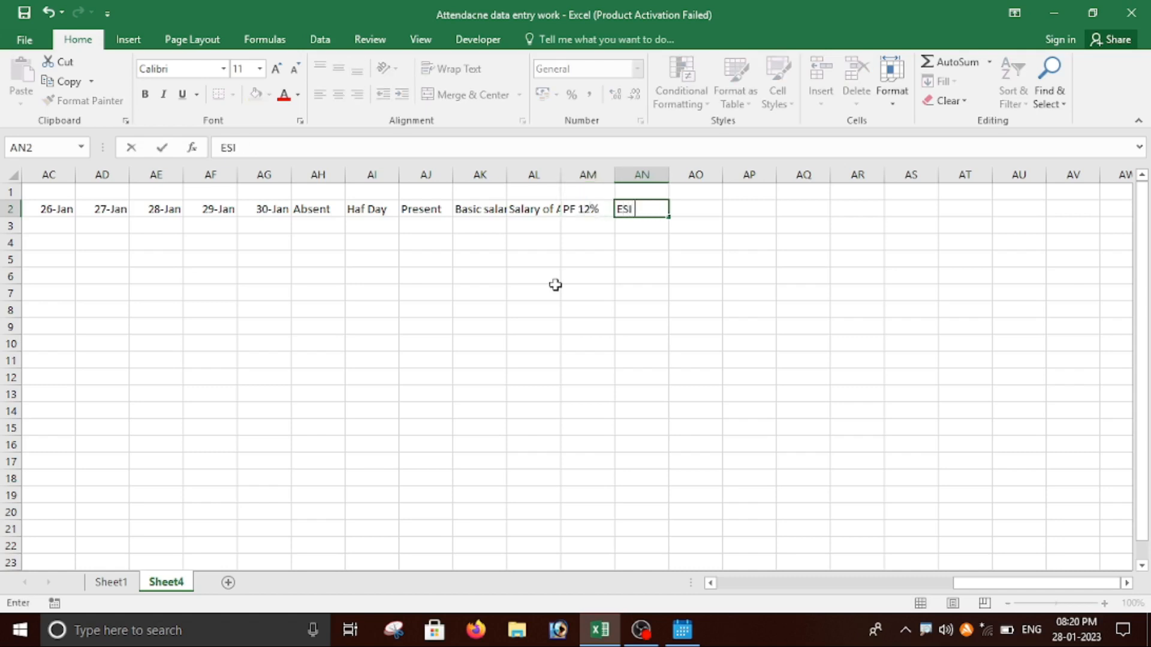
type(" 1%")
key("Tab")
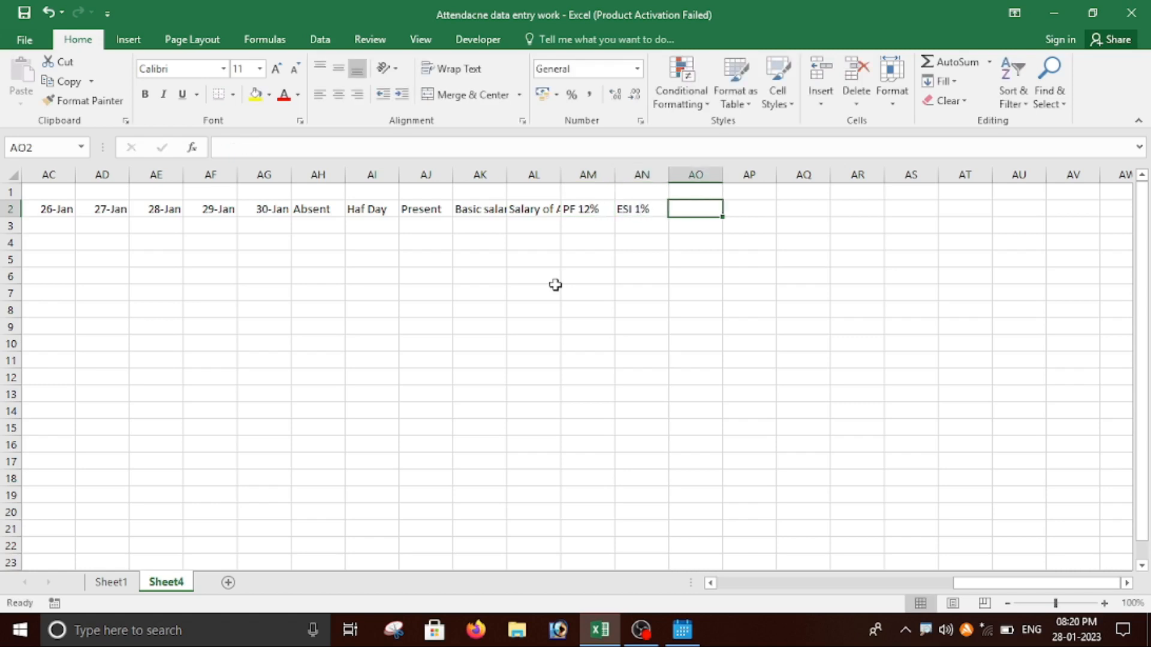
type("F")
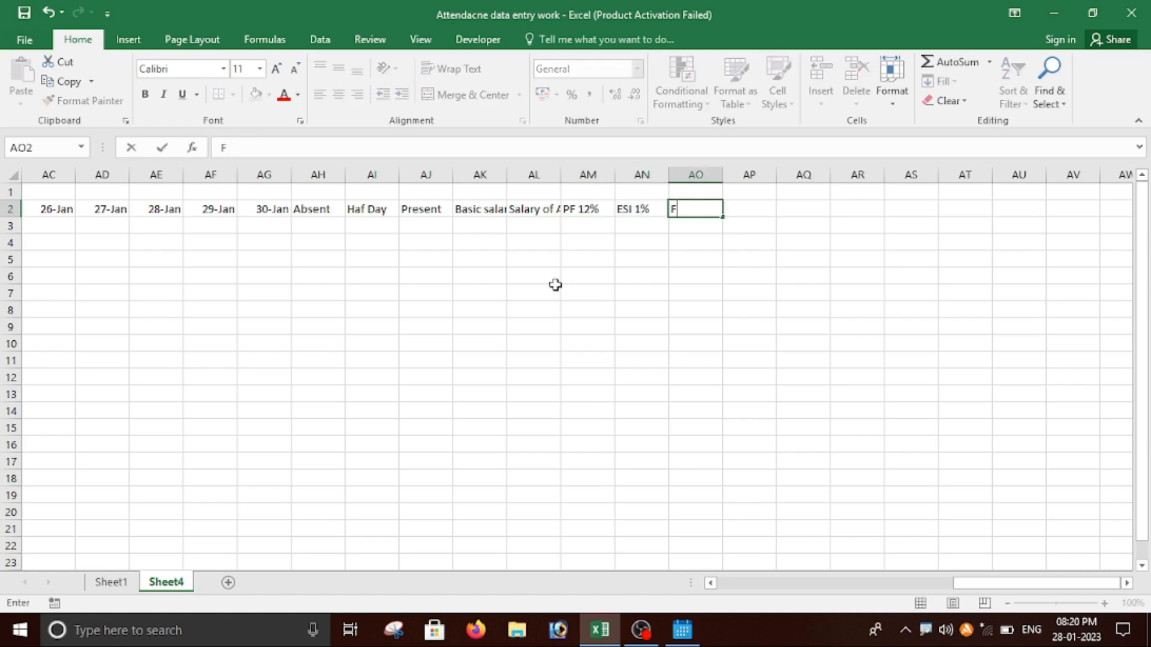
type("inal Salary")
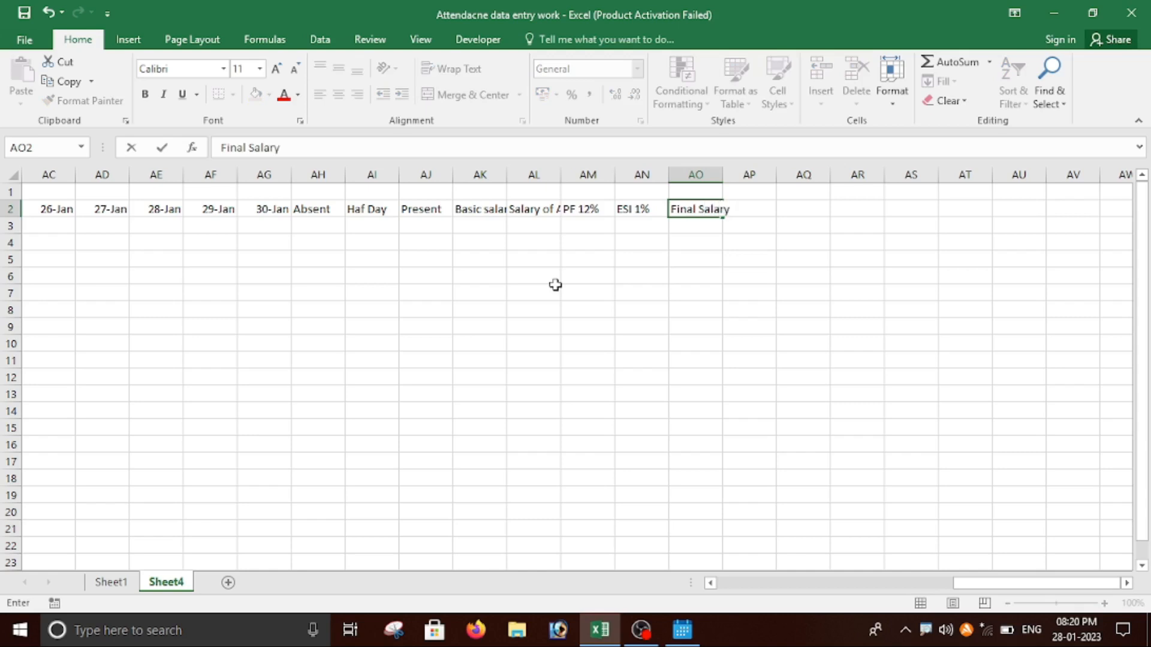
key("Return")
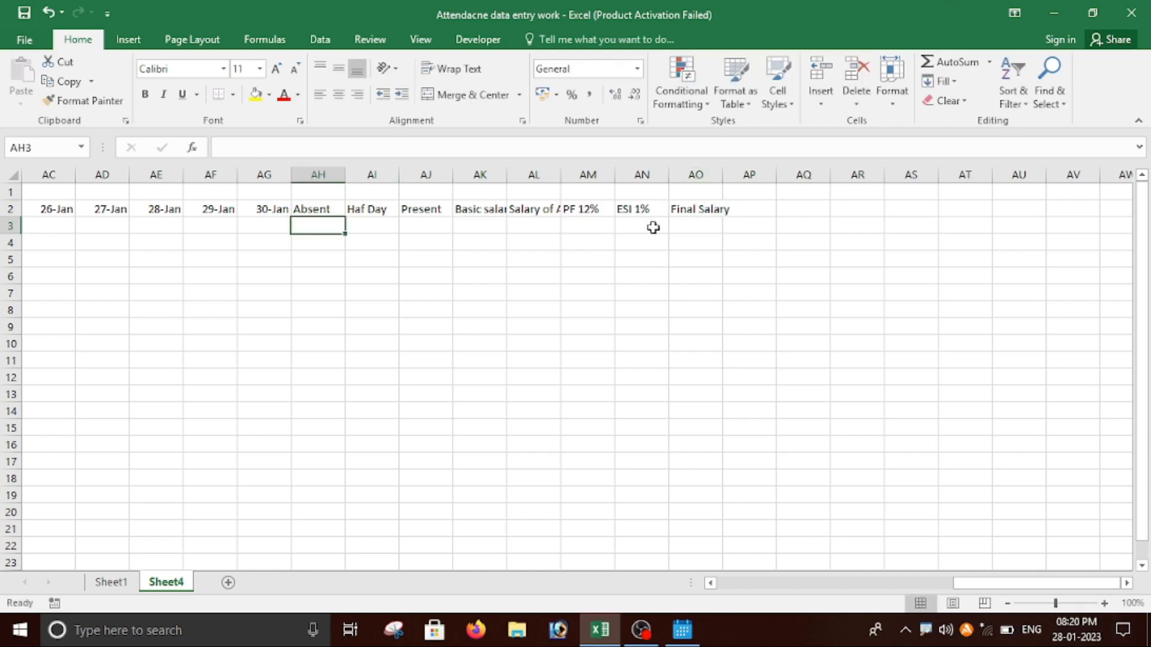
Wrap the header texts in row 2 and centre them both horizontally and vertically in their cells
left_click_drag(700, 210, 3, 223)
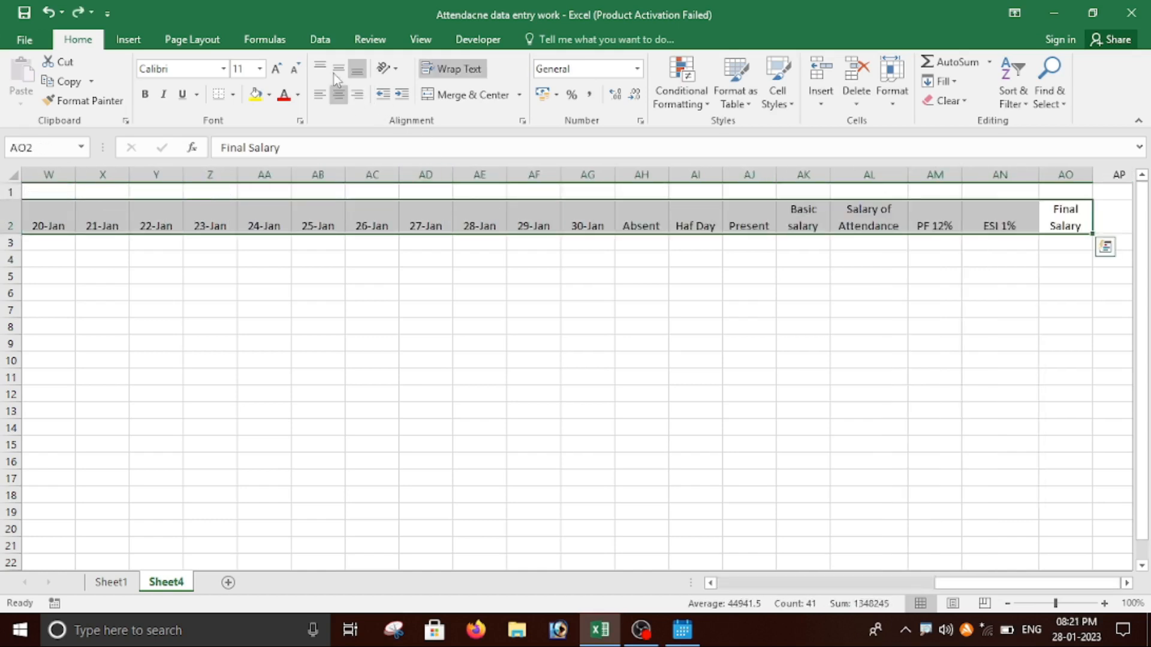
left_click(334, 73)
left_click(495, 365)
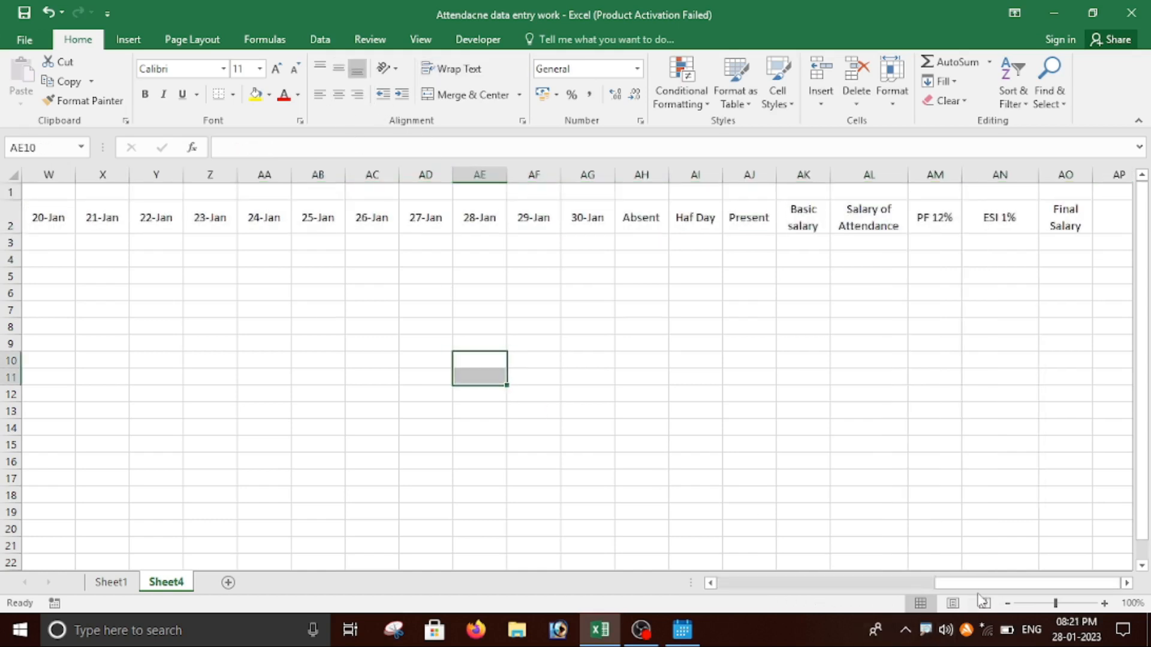
left_click_drag(980, 585, 398, 557)
left_click(235, 379)
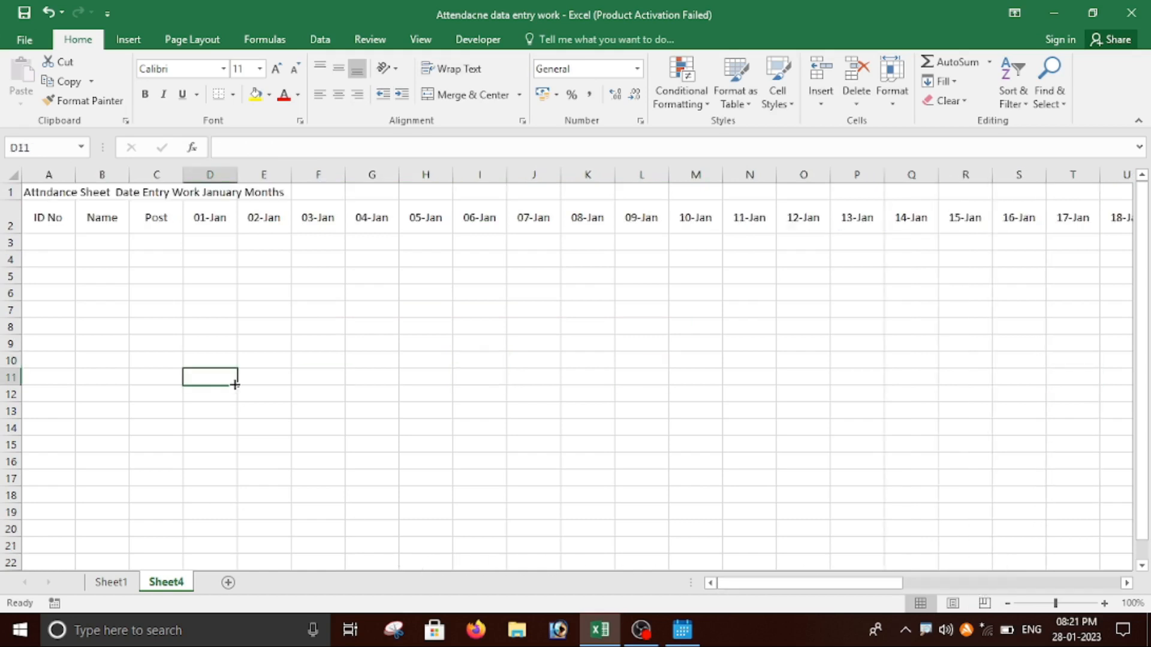
Enter the first two consecutive employee IDs in cells A3 and A4
left_click(50, 247)
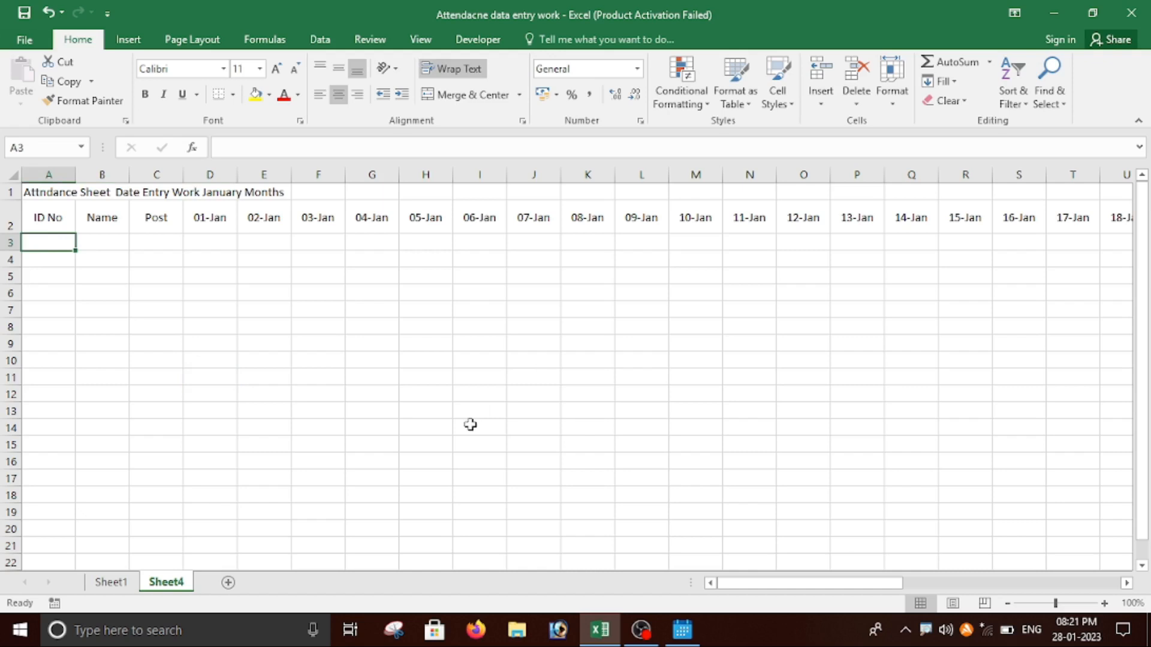
type("CH2001")
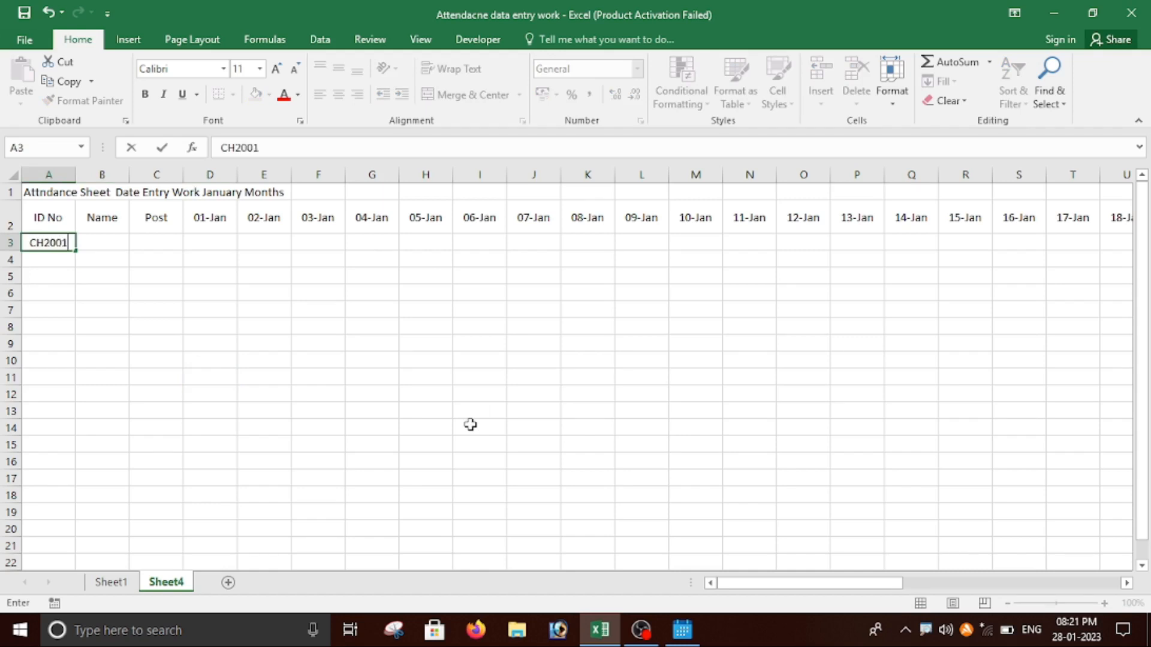
key("Return")
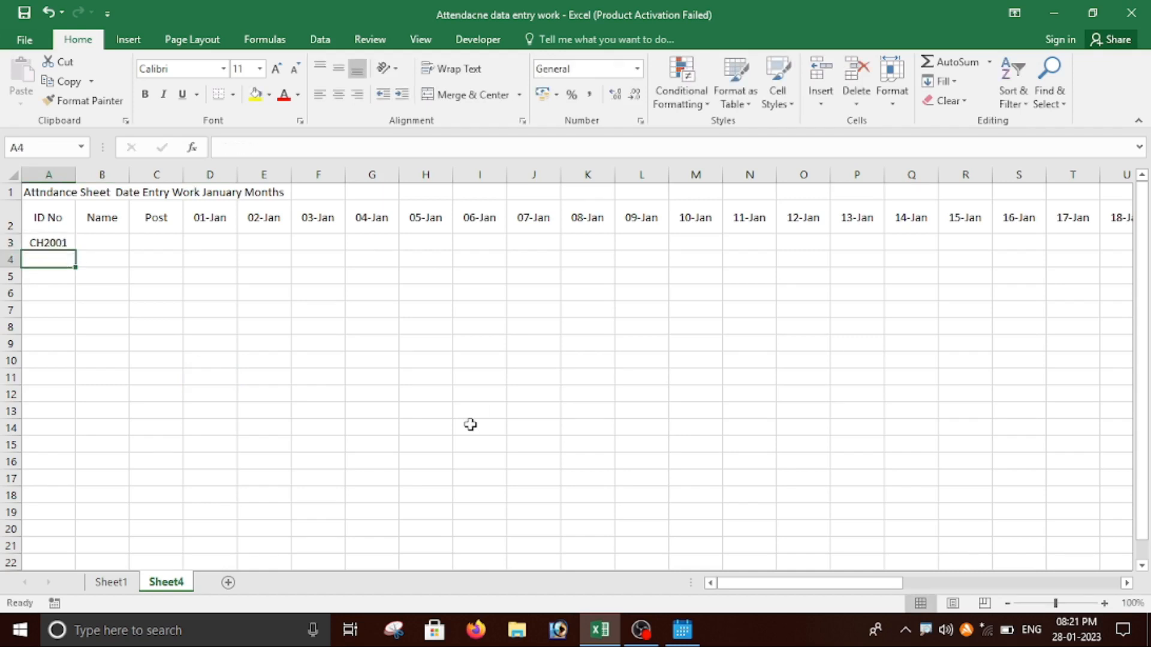
type("Ch200")
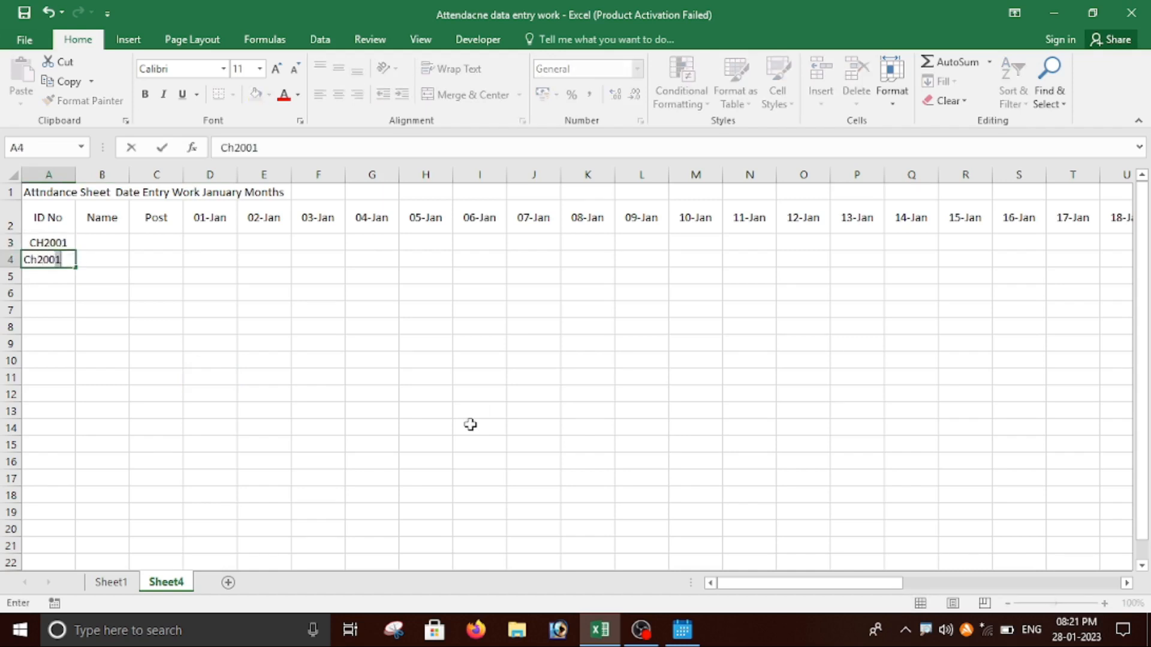
type("2")
key("Return")
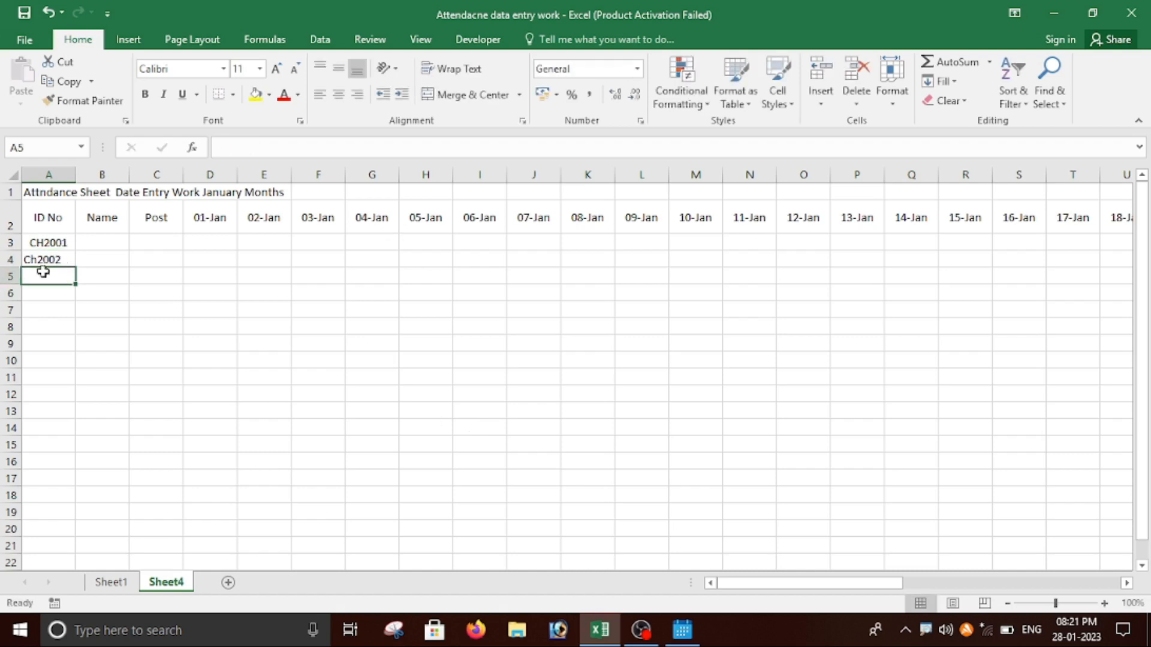
Re-enter the employee ID in A4 with its letter prefix in capitals, matching A3
left_click(63, 259)
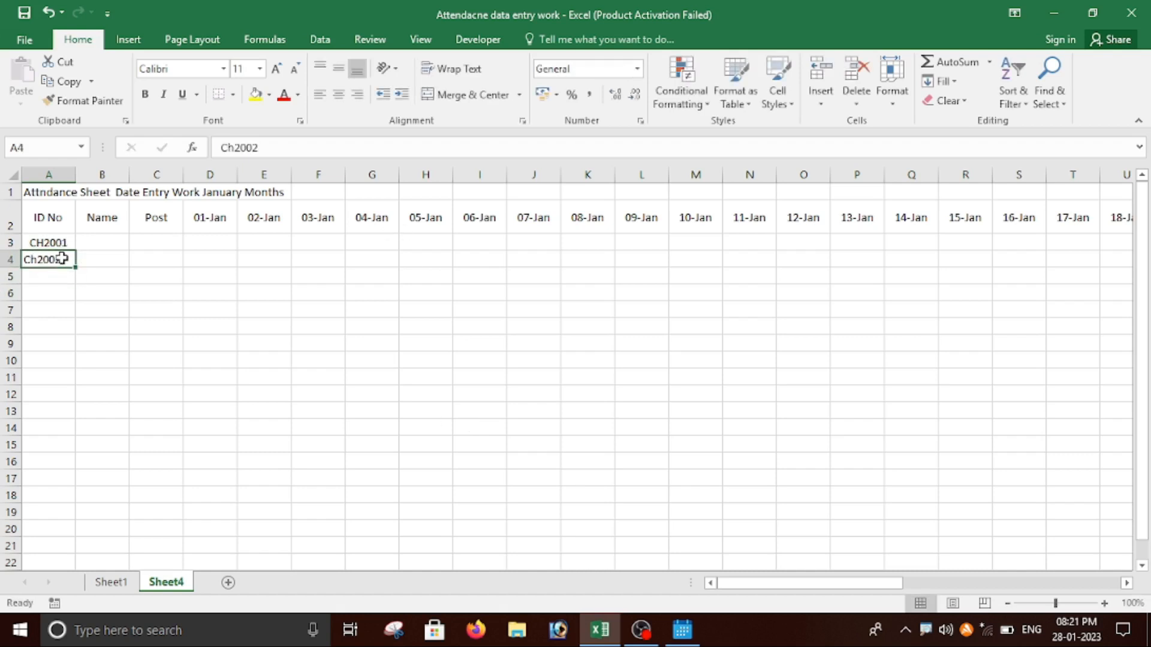
key("BackSpace")
type("C")
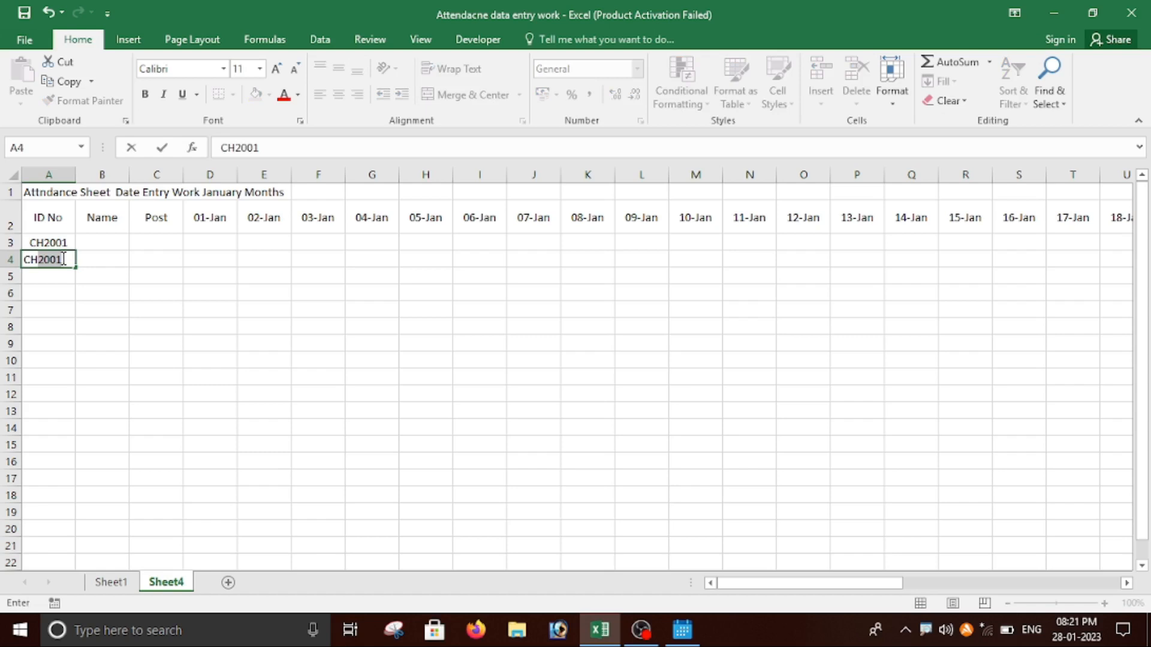
type("H2002")
key("Return")
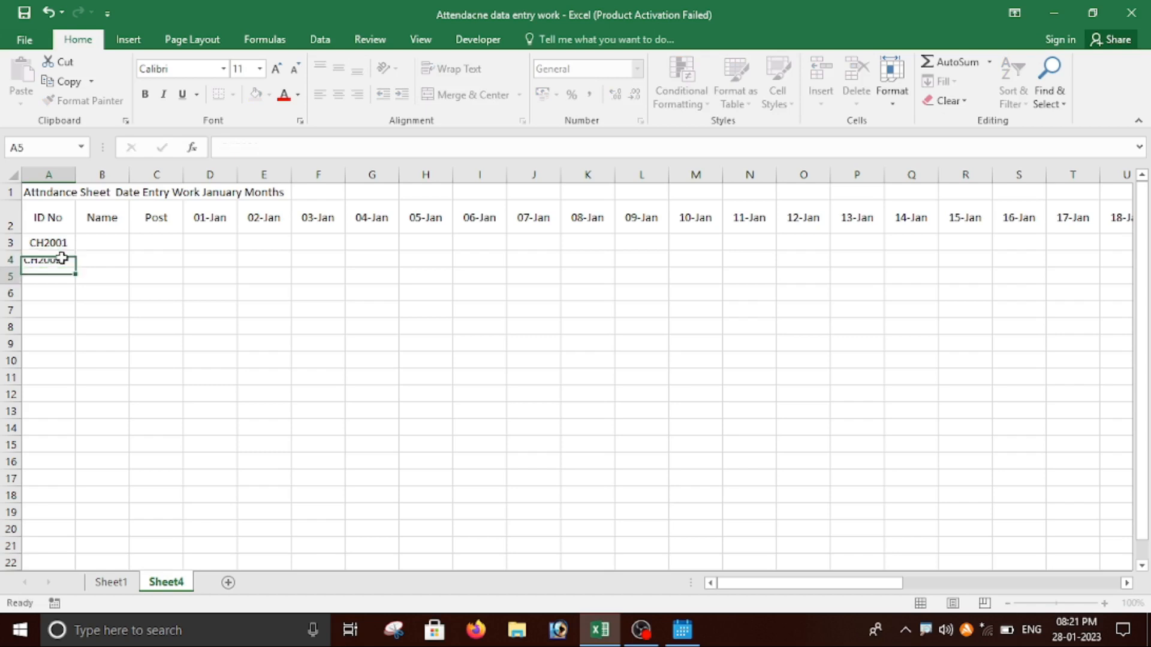
Fill the employee ID series from A3:A4 down to A10 and left-align the IDs
left_click(45, 243)
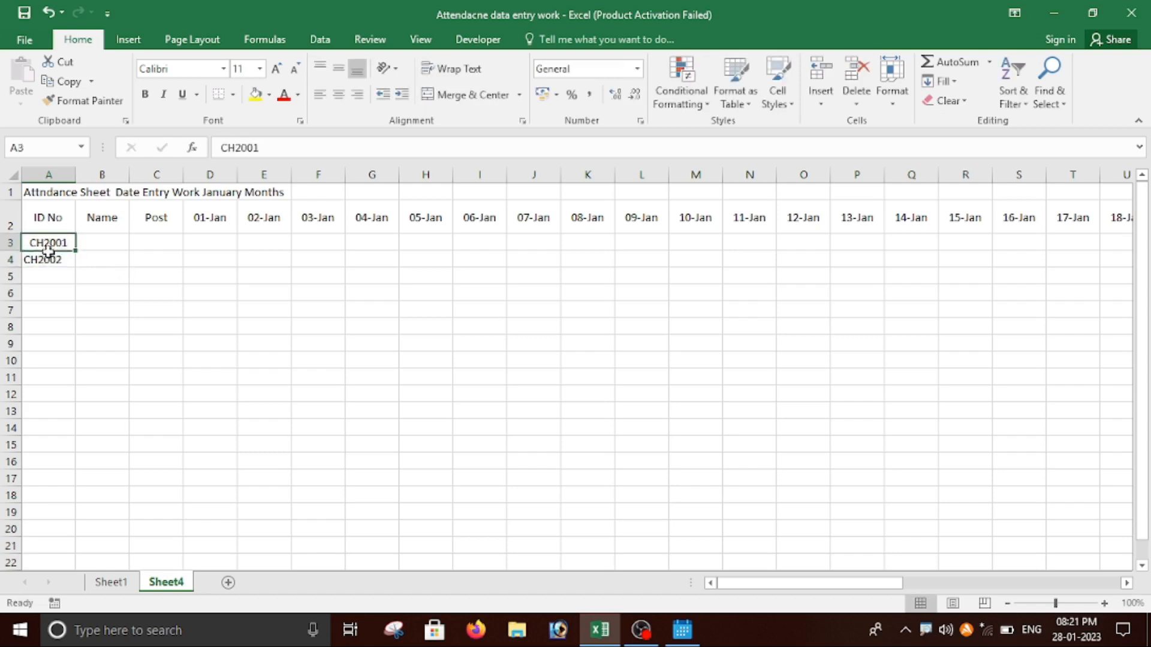
left_click_drag(75, 251, 77, 367)
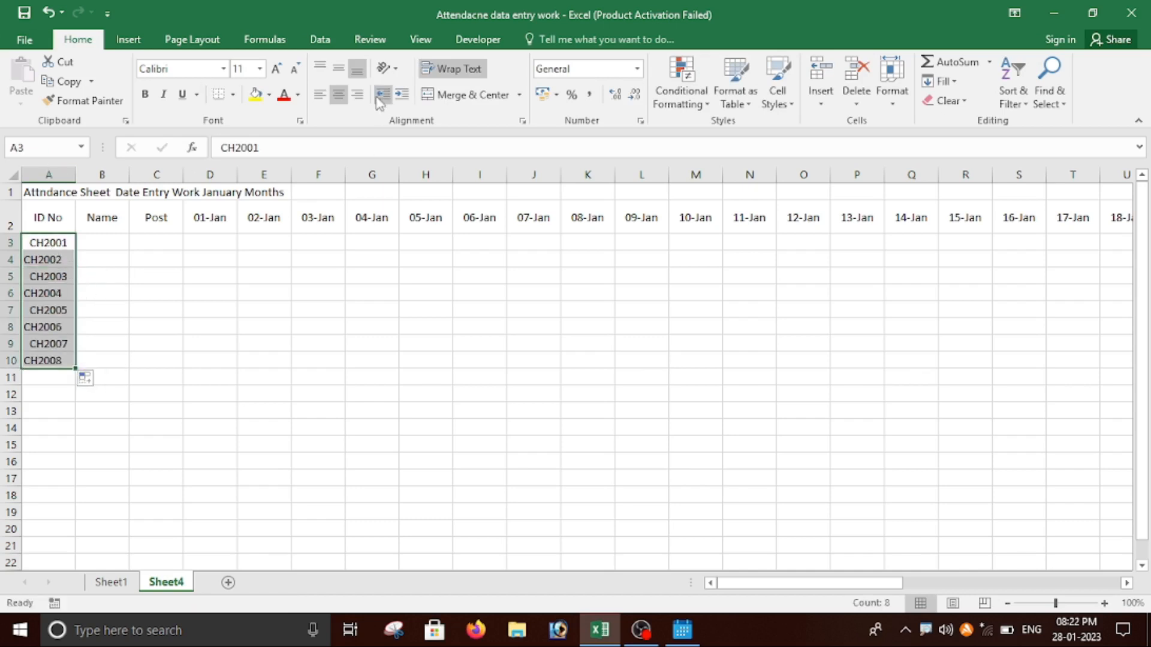
left_click(313, 100)
left_click(247, 361)
Enter the first names of the first four employees in cells B3 to B6
left_click(100, 240)
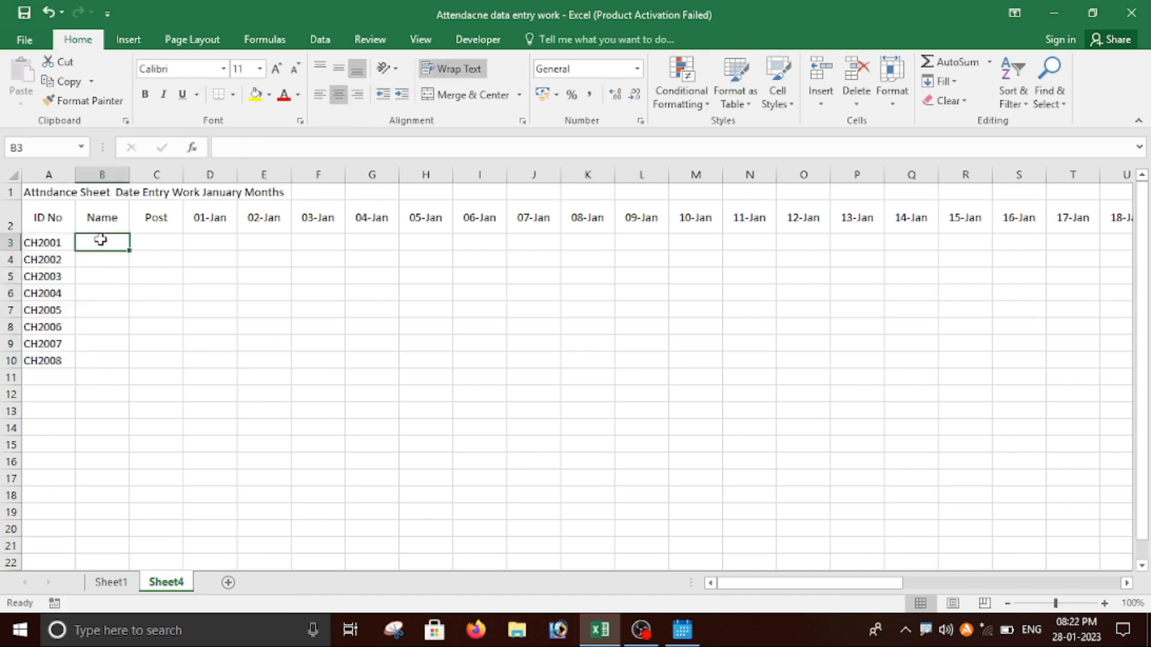
type("Rakesh")
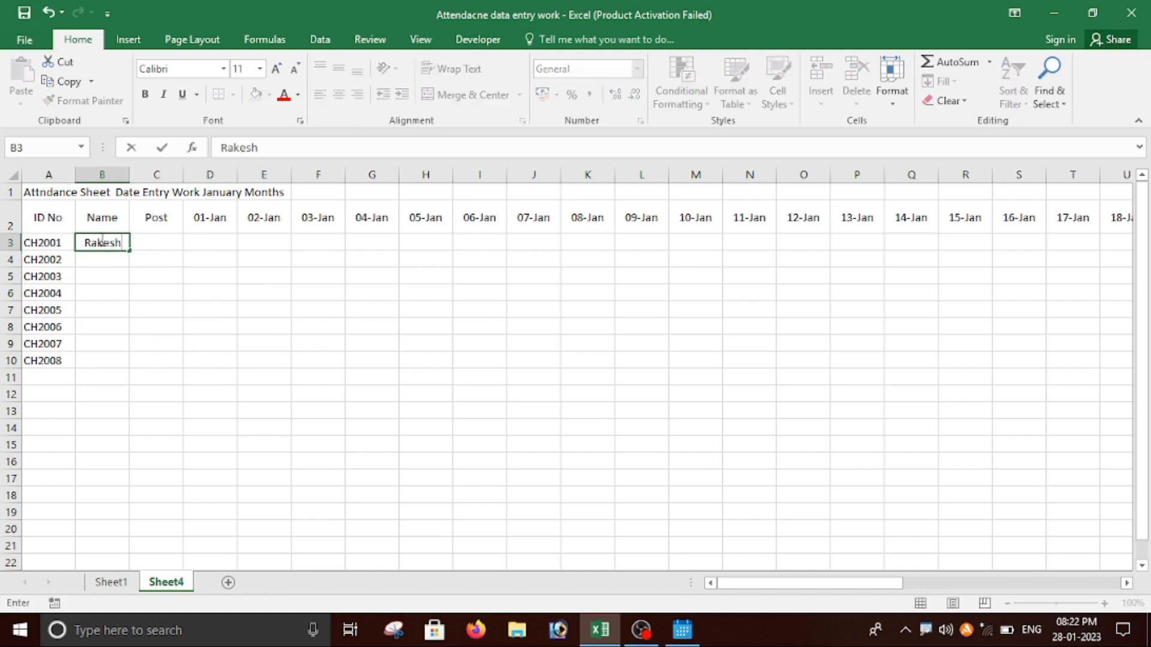
key("Return")
type("Sita\\")
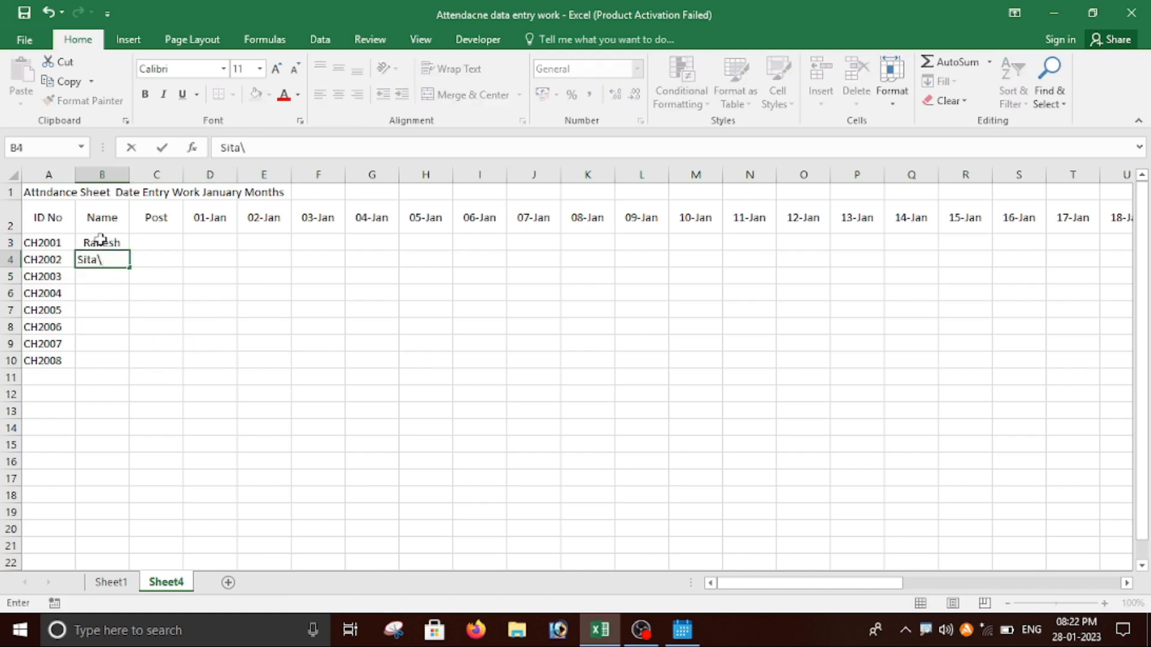
key("BackSpace")
key("Return")
type("Gita\\")
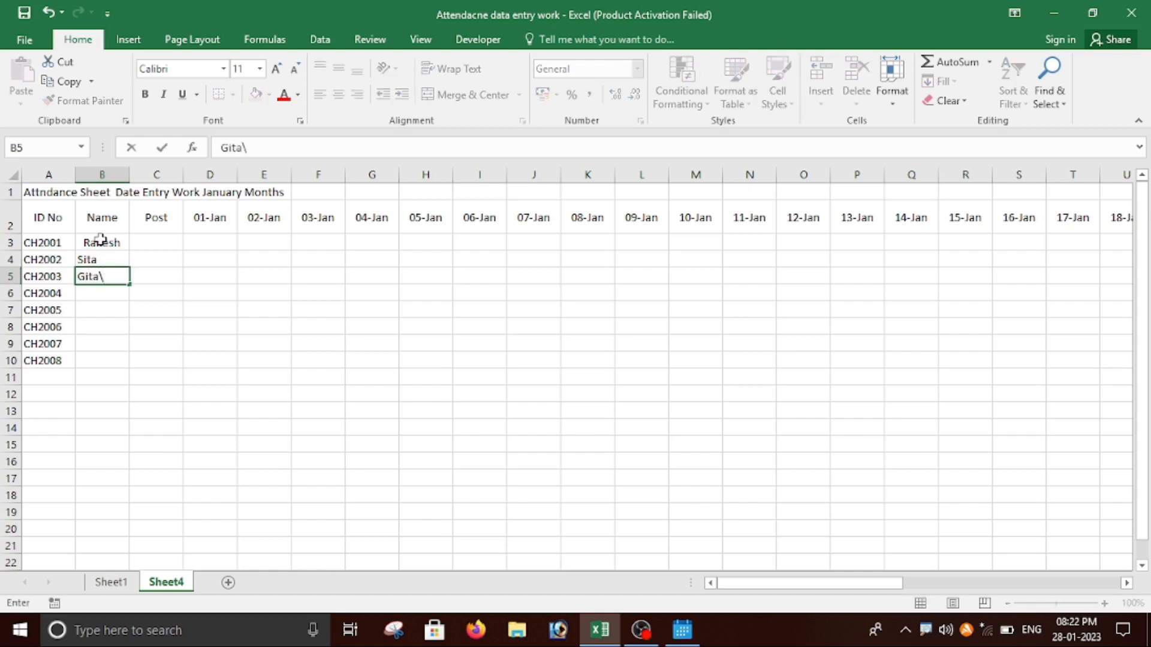
key("BackSpace")
key("Return")
type("Rau")
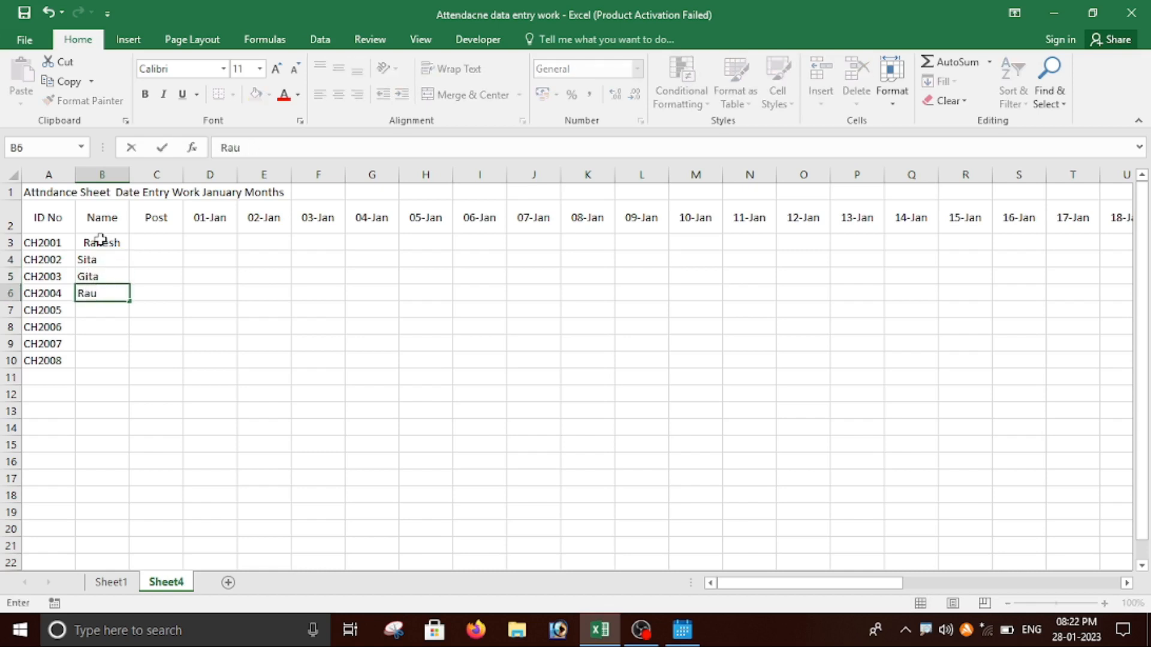
key("BackSpace")
type("hul")
key("Return")
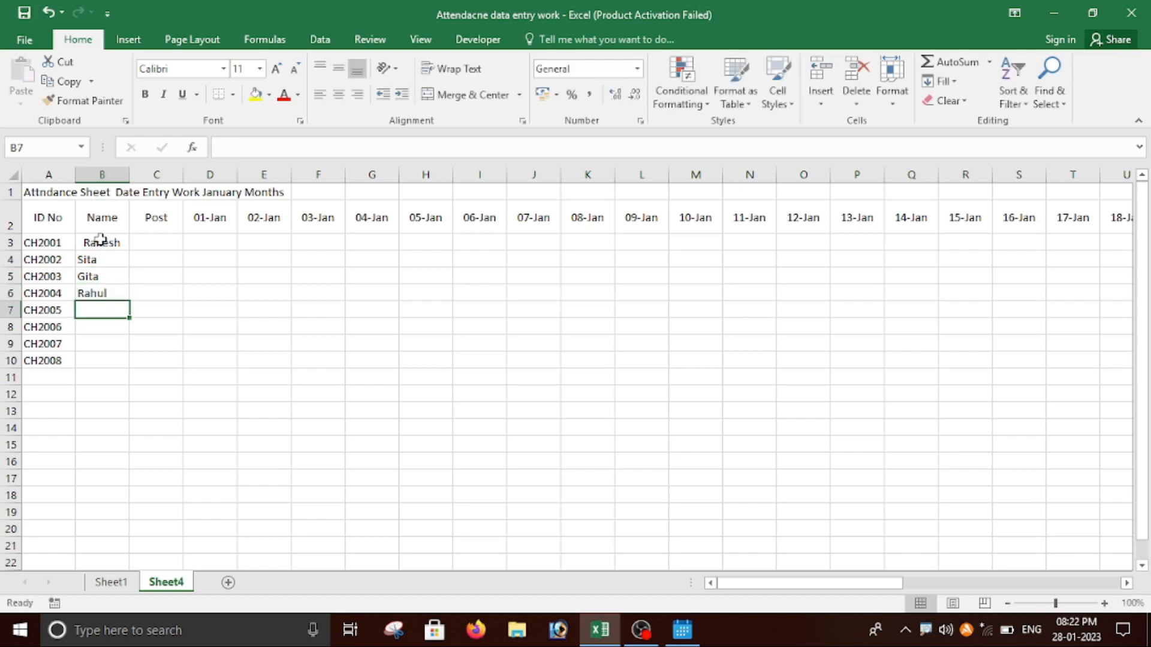
Enter the first names of the remaining four employees in cells B7 to B10
type("Mopha")
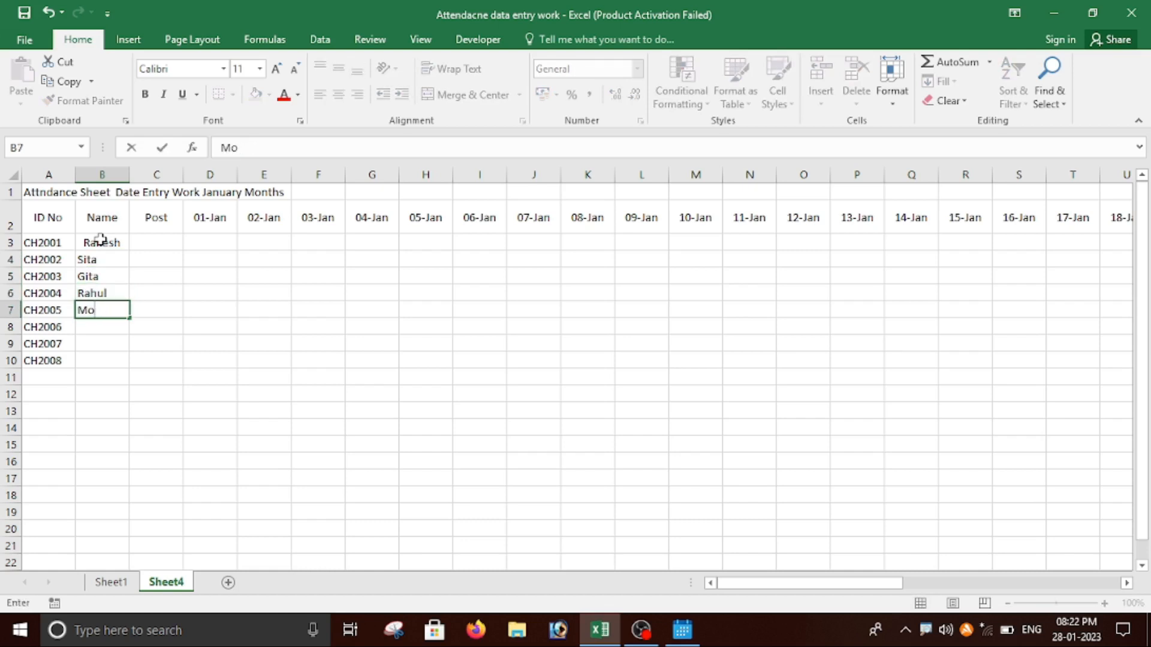
type("han")
key("Return")
type("S")
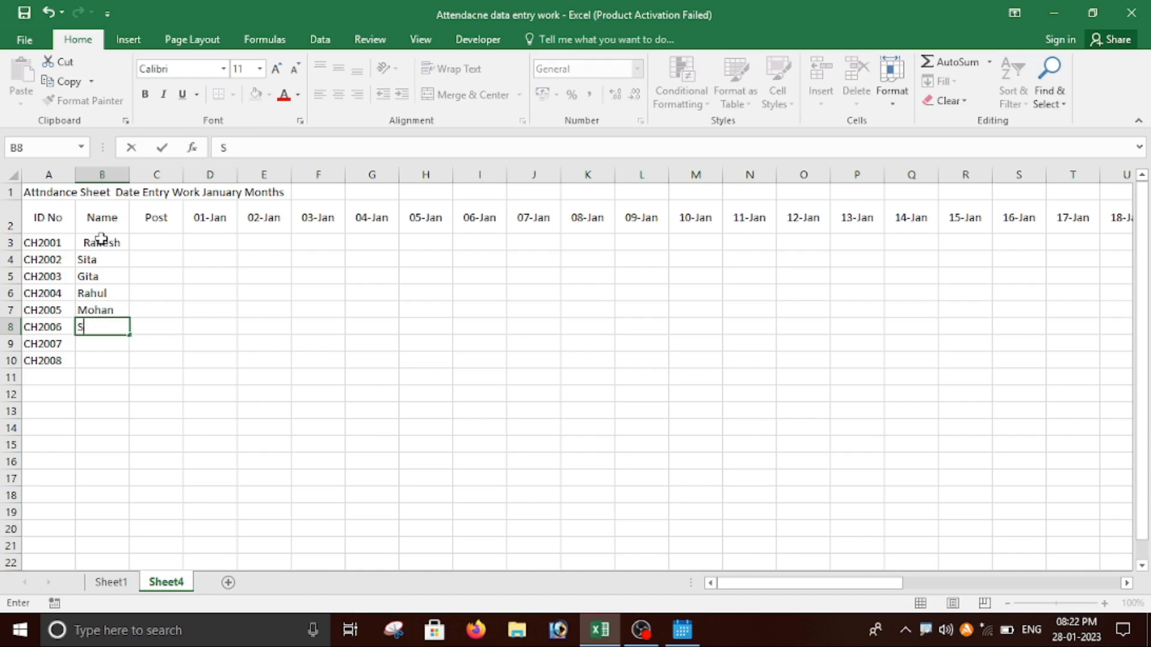
type("Ureesh")
key("Return")
type("G")
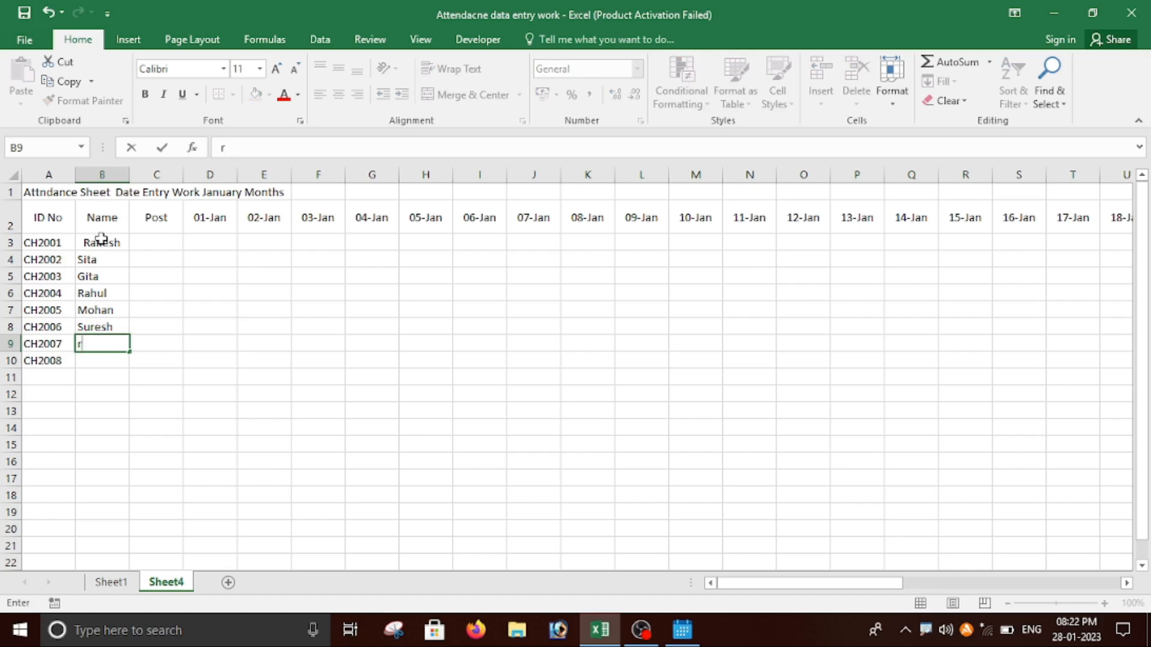
key("Return")
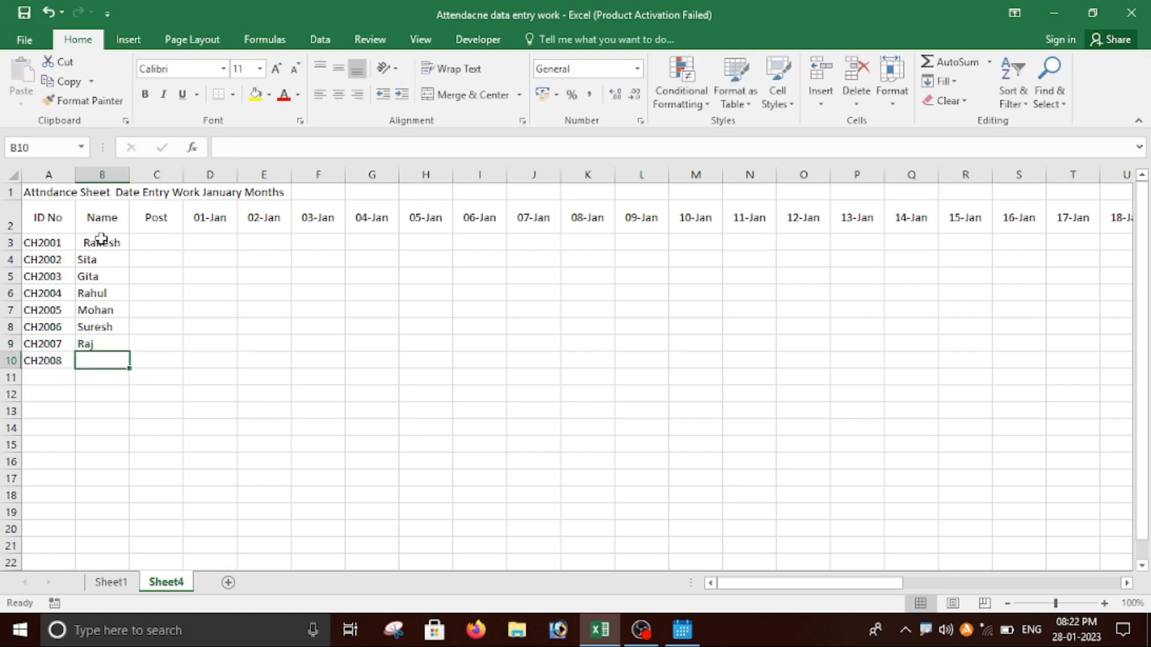
type("S")
type("Mukesh`")
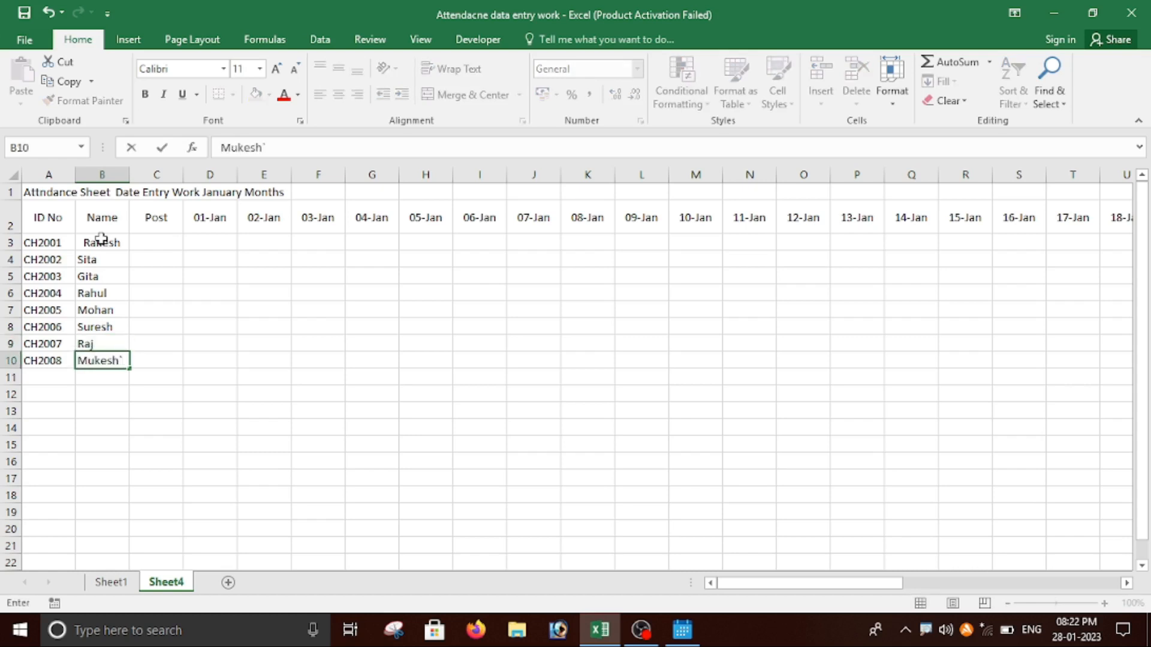
key("Tab")
Left-align the employee names in B3:B10
key("Up")
key("Up")
key("Up")
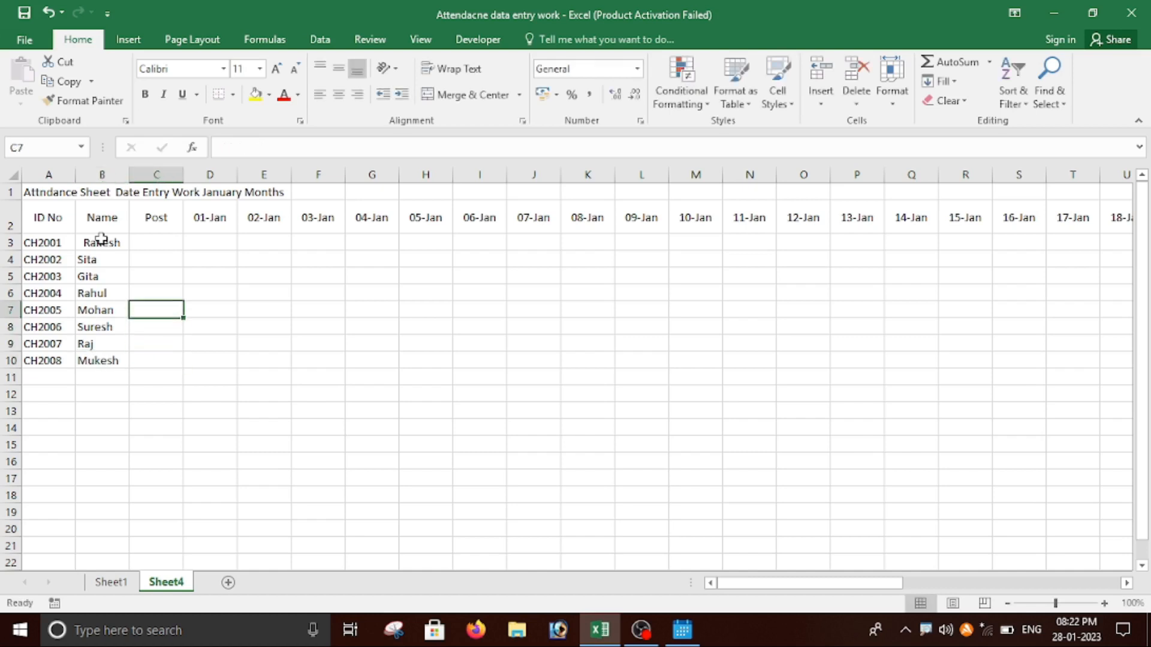
key("Up")
key("Up")
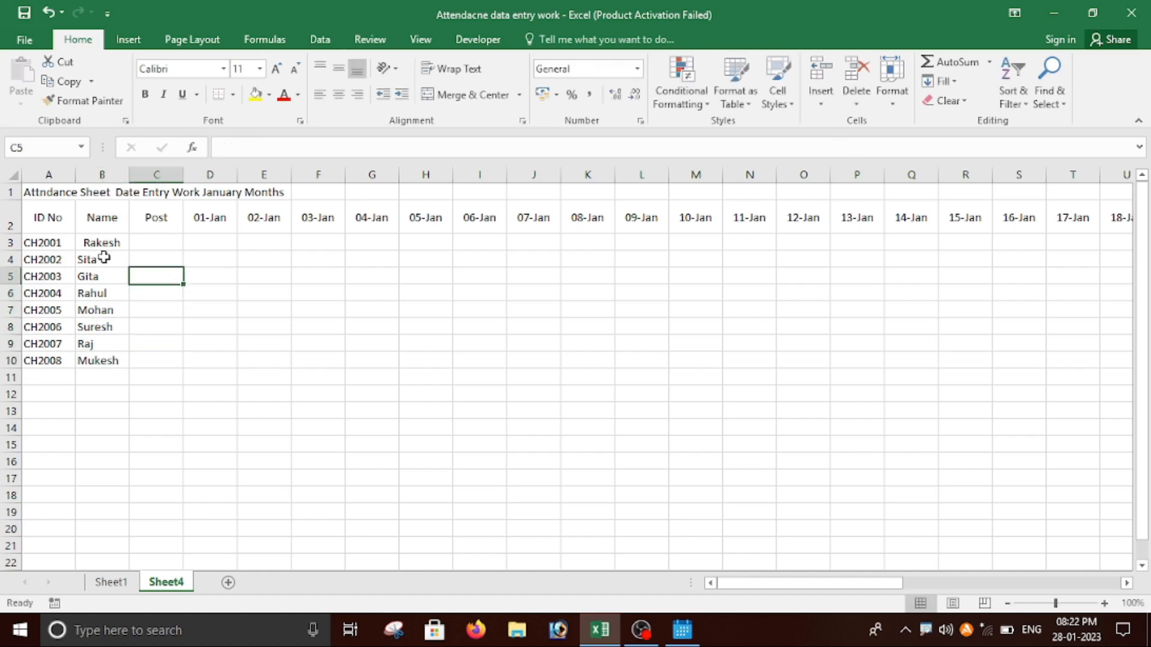
left_click_drag(105, 246, 101, 363)
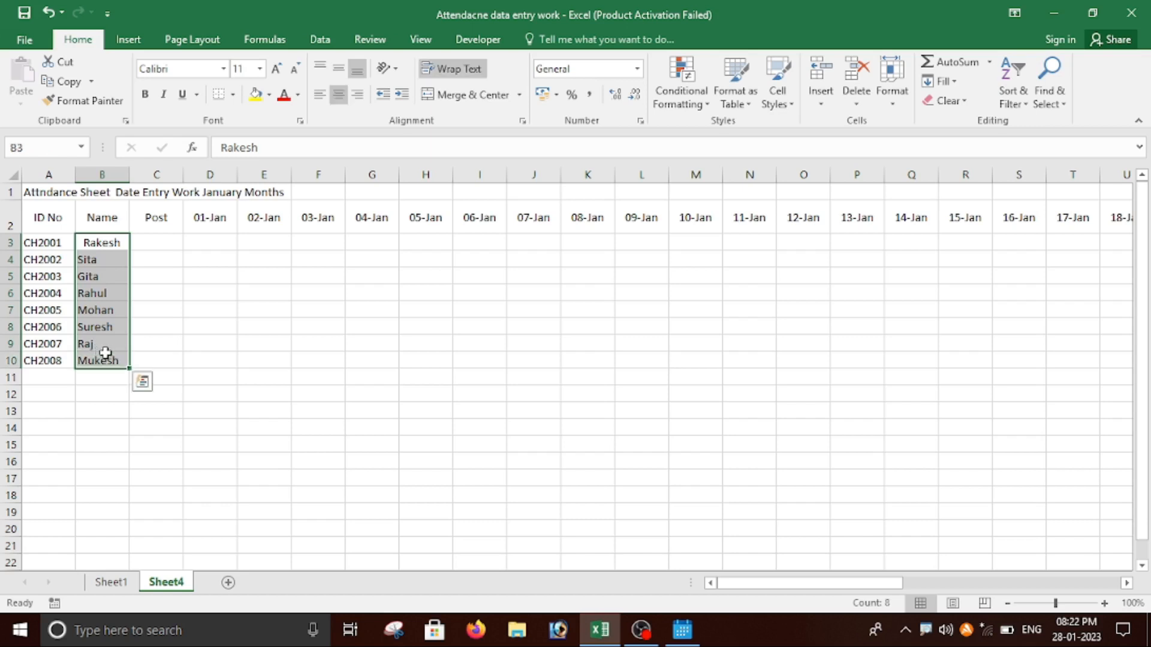
left_click(320, 94)
left_click(252, 361)
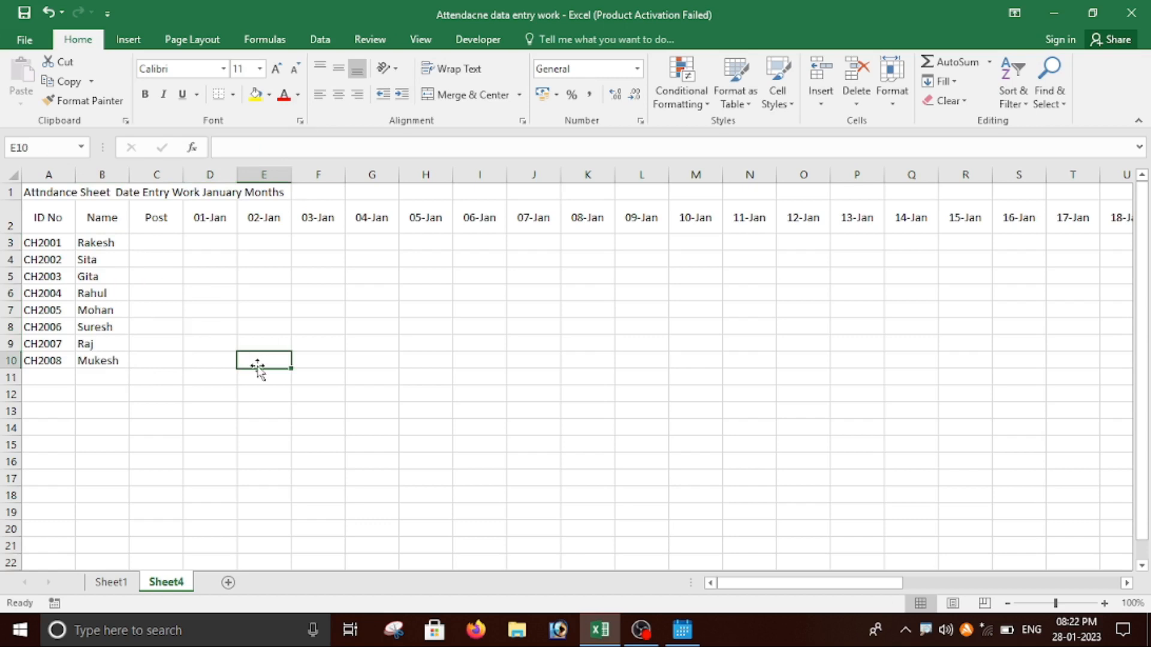
Enter the posts "Office Work" in C3 and "Computer opertor" in C4
left_click(152, 241)
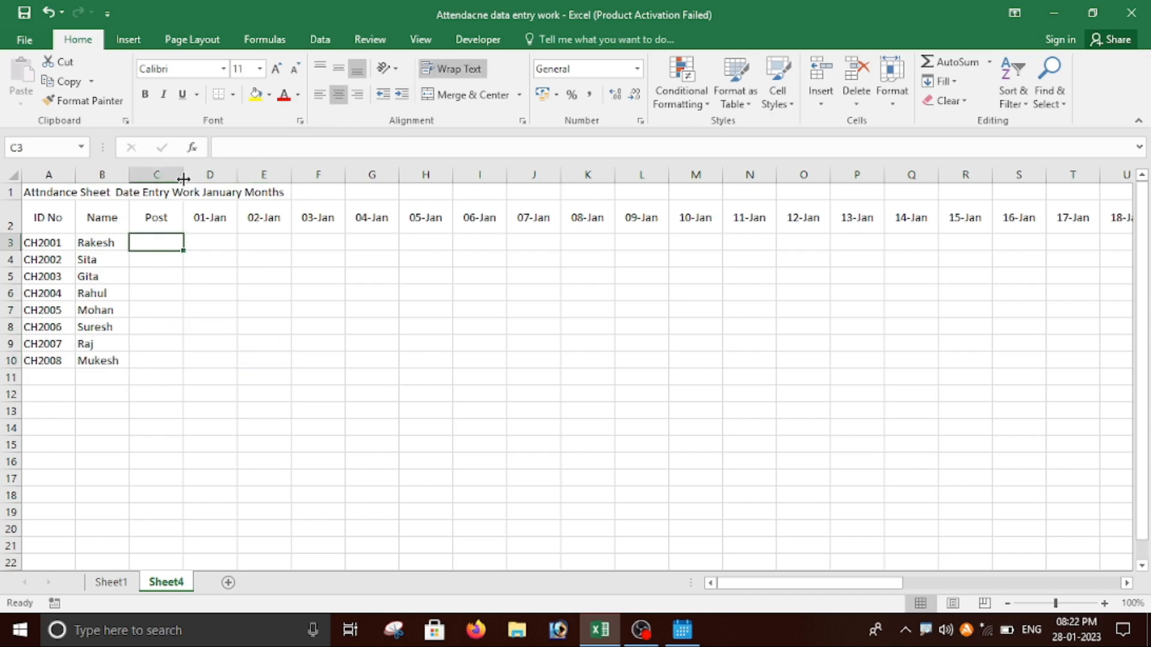
type("Officw")
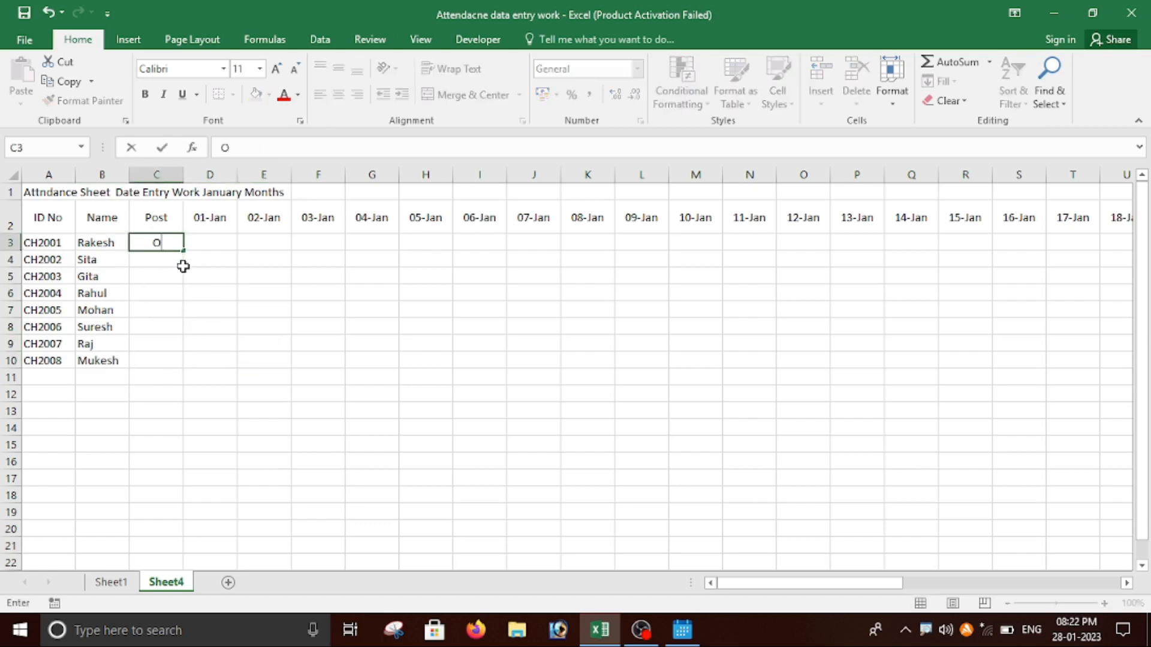
key("BackSpace")
key("BackSpace")
type("ce Work")
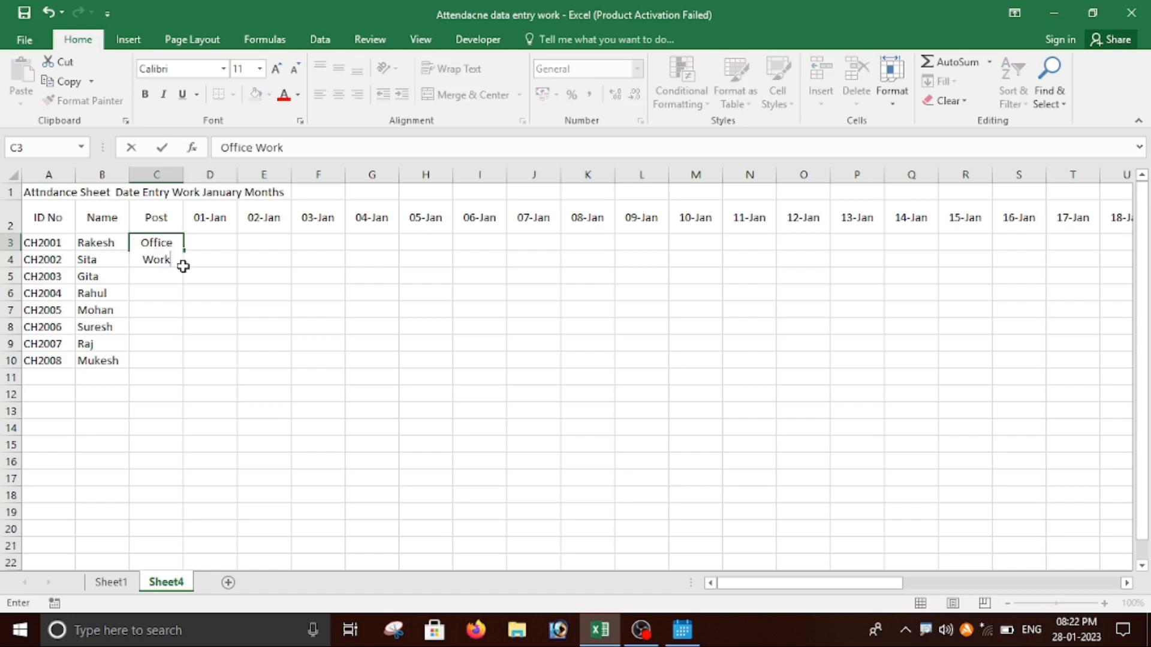
key("Return")
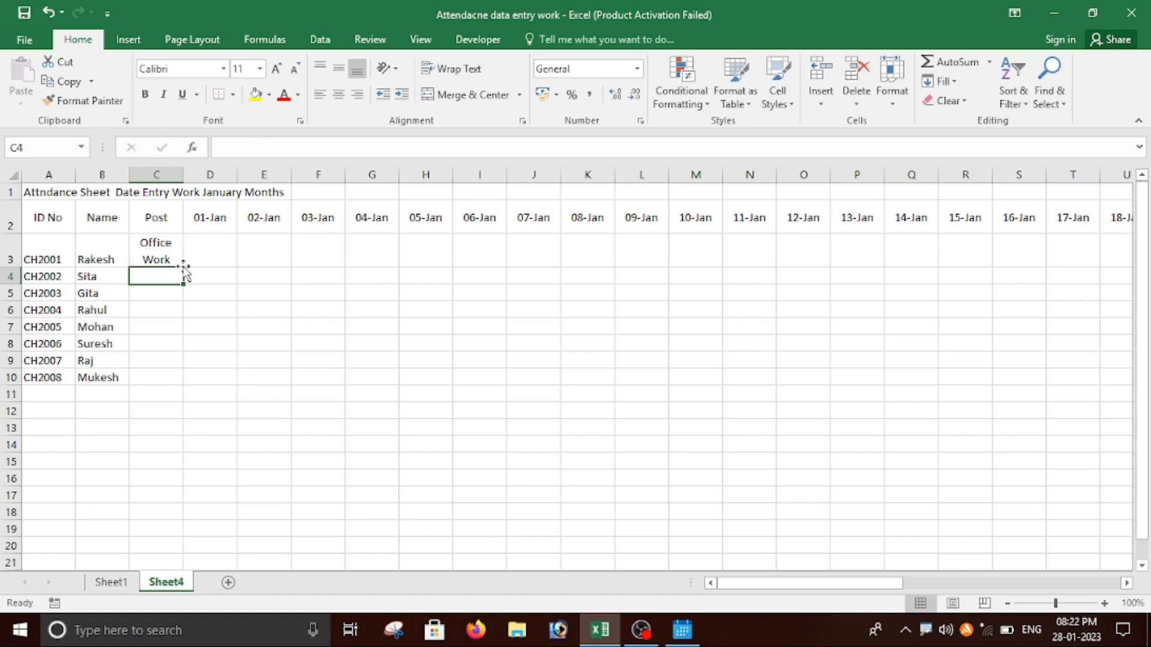
type("Comp")
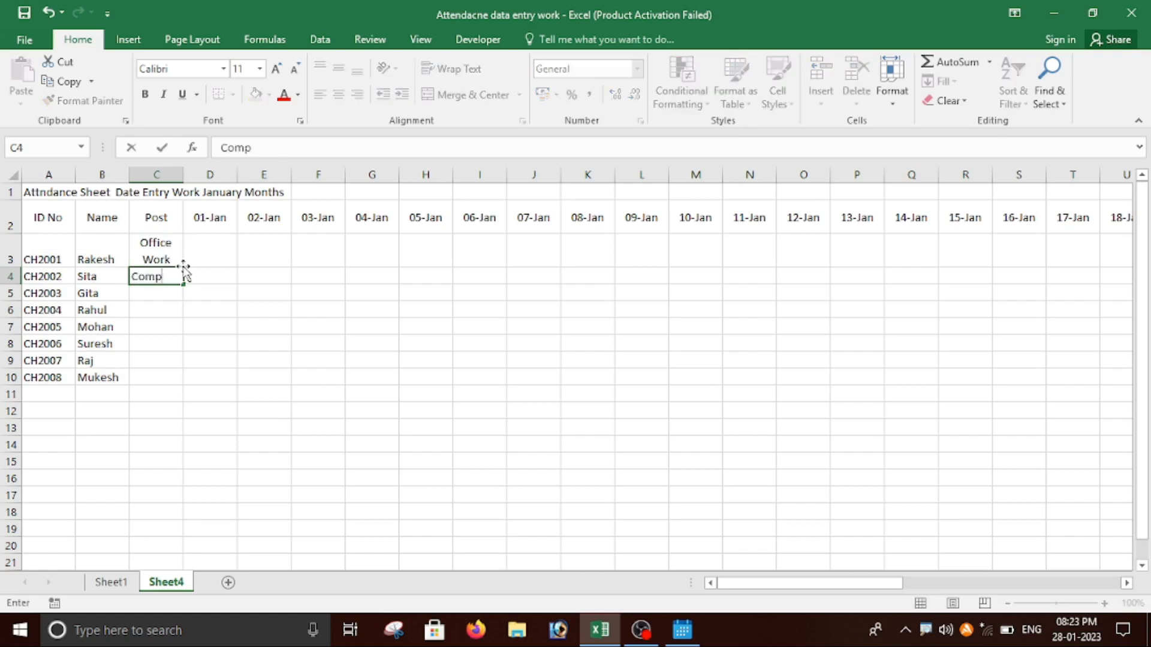
type("uter opertor")
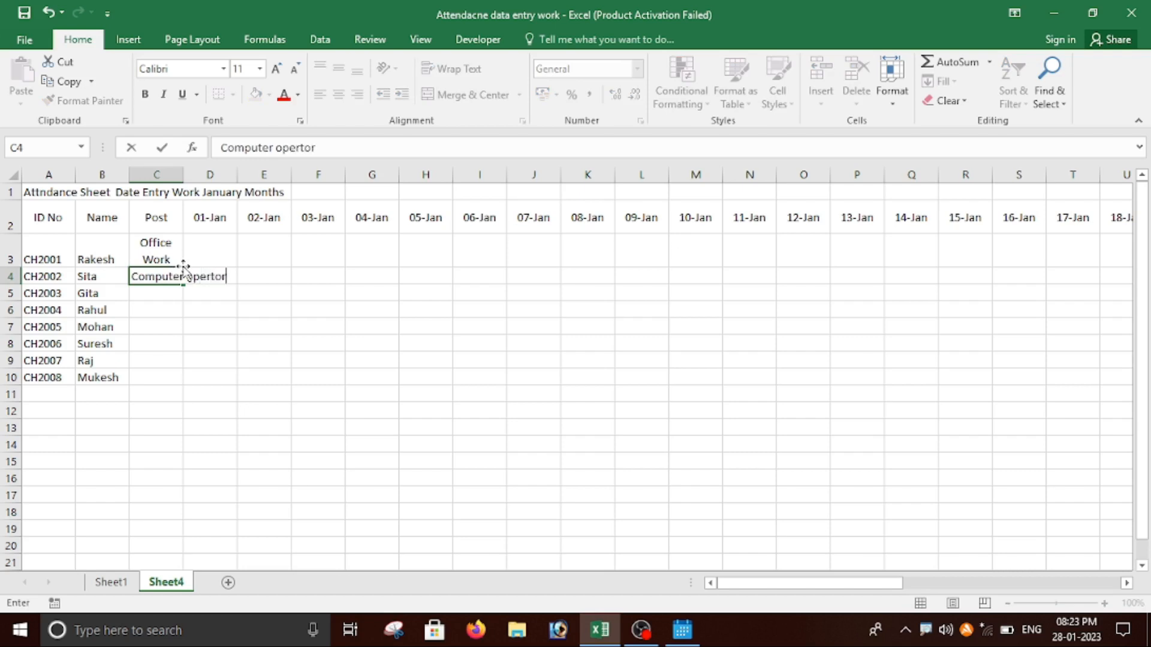
key("Return")
Enter the post "Teacher" in cells C5 to C9 and "helper" in C10
type("Teacher")
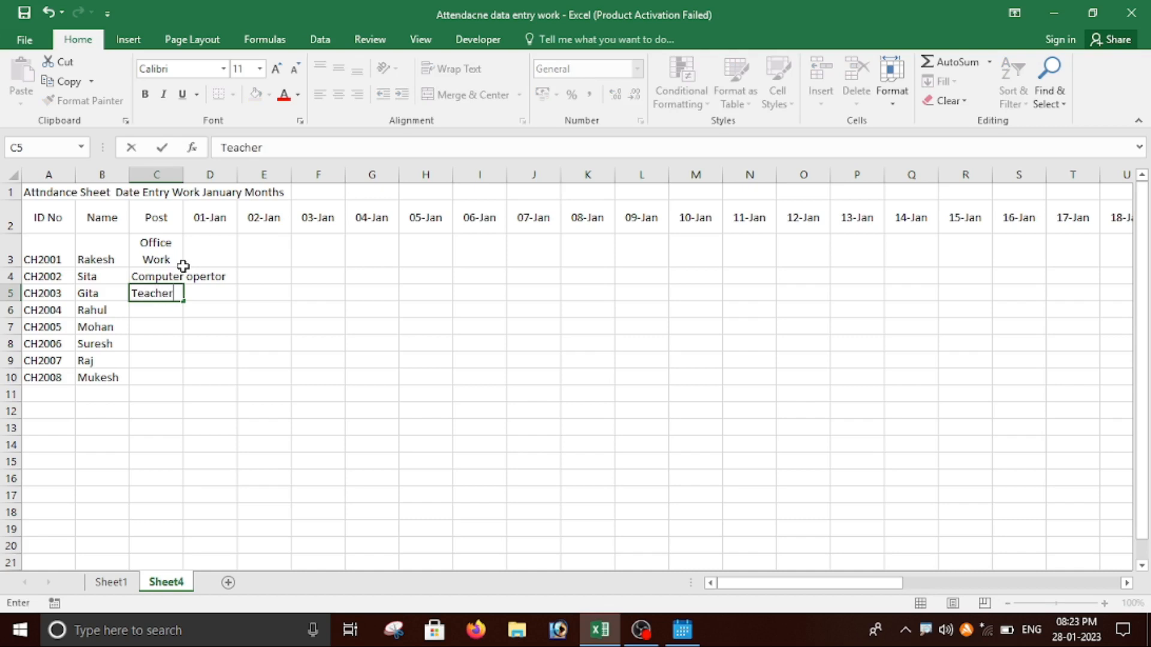
key("Return")
type("Te")
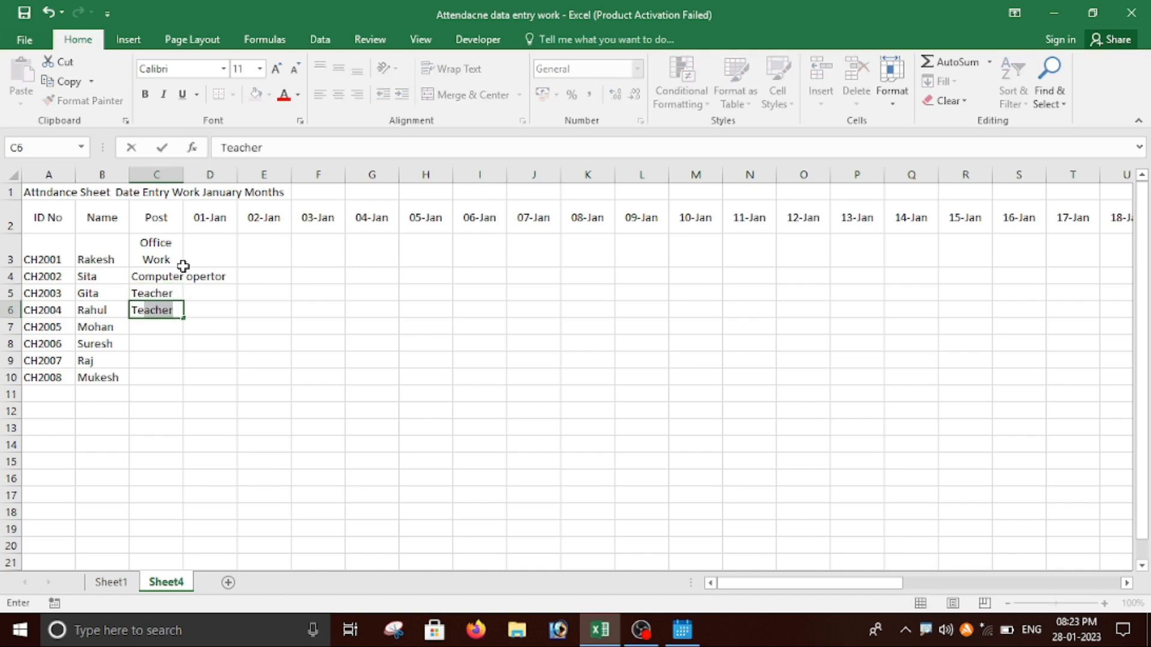
key("Return")
type("Te")
key("Return")
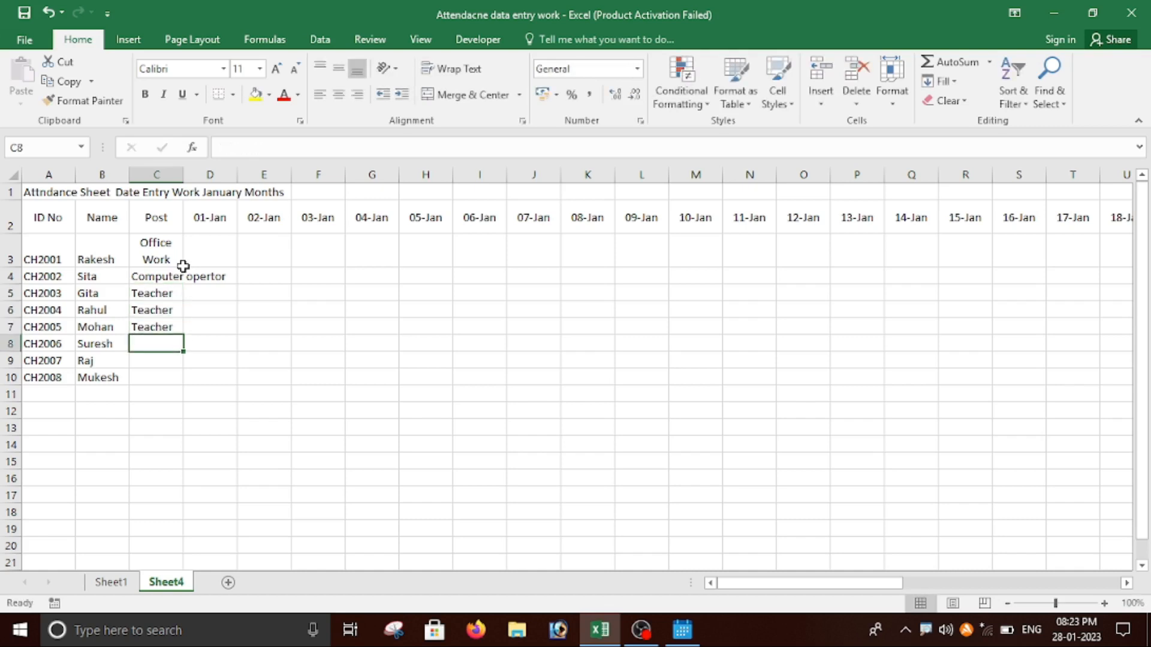
type("Teacher")
key("Return")
type("Te")
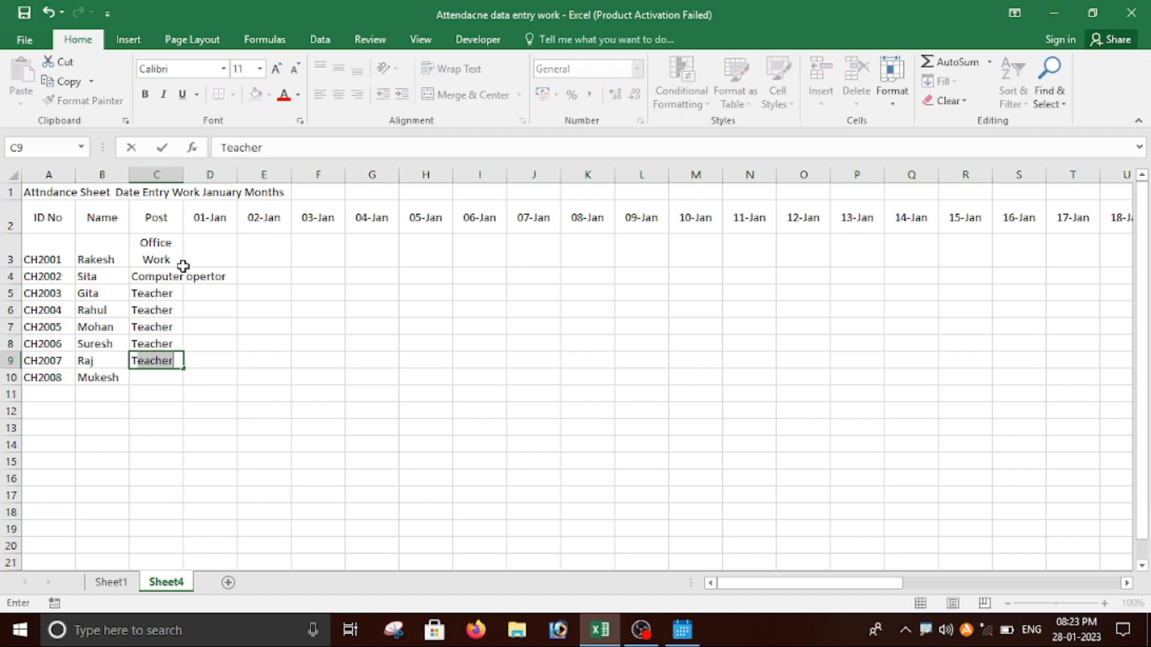
key("Return")
type("helper")
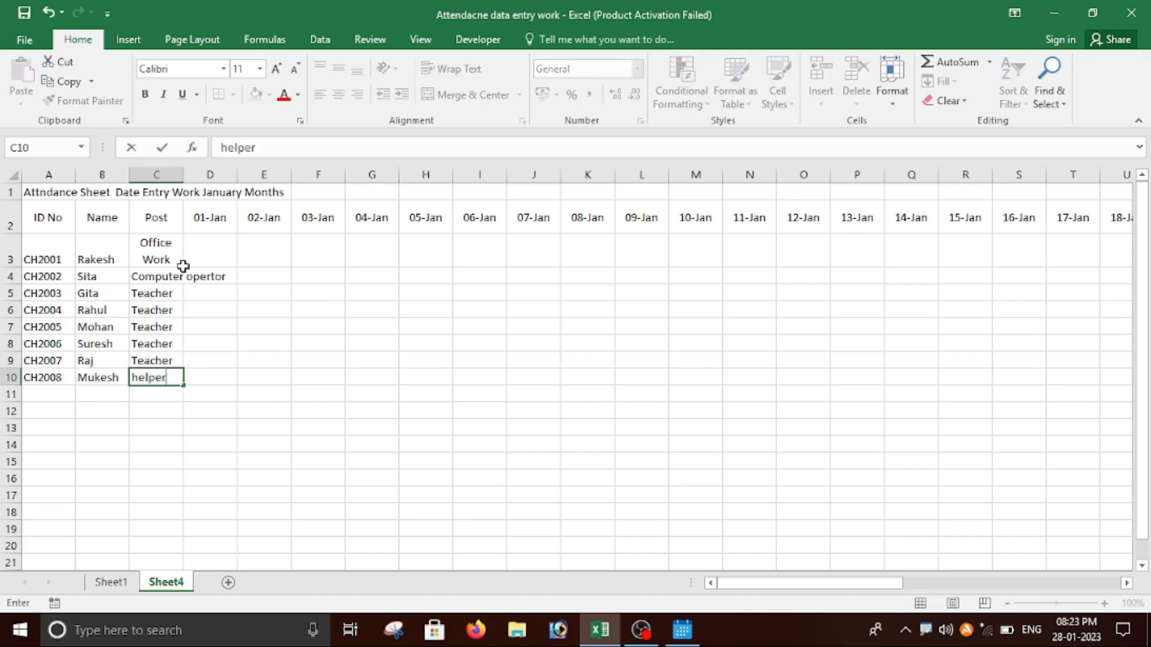
key("Return")
key("Right")
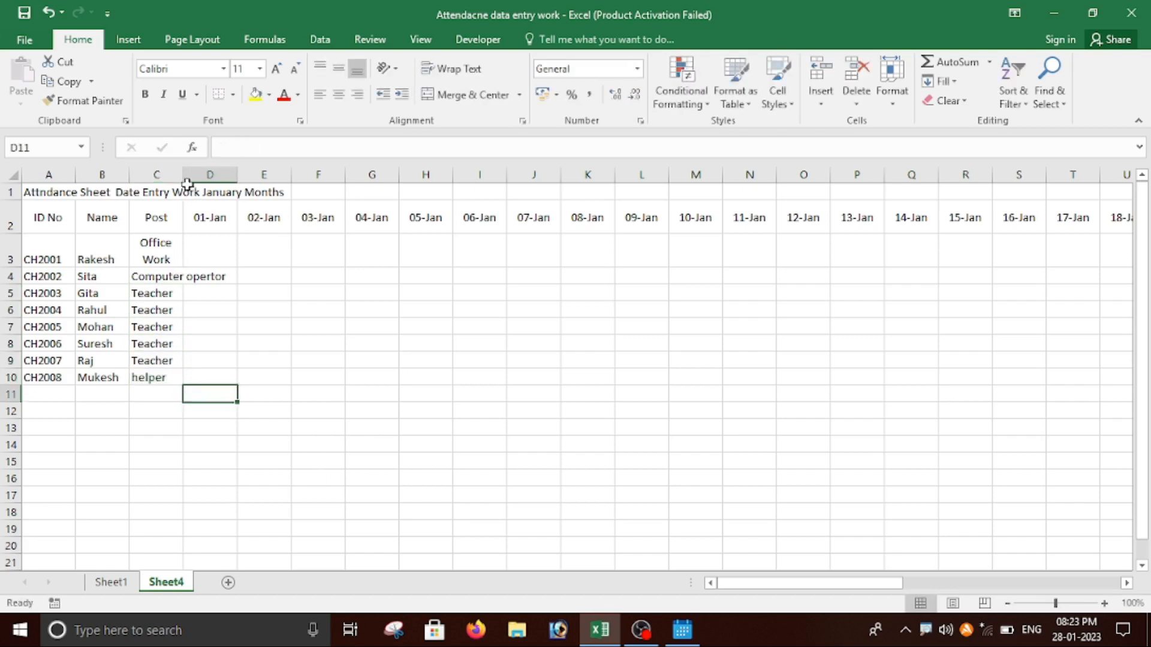
Auto-fit the width of the Post column and reduce row 3 to single-line height
double_click(181, 176)
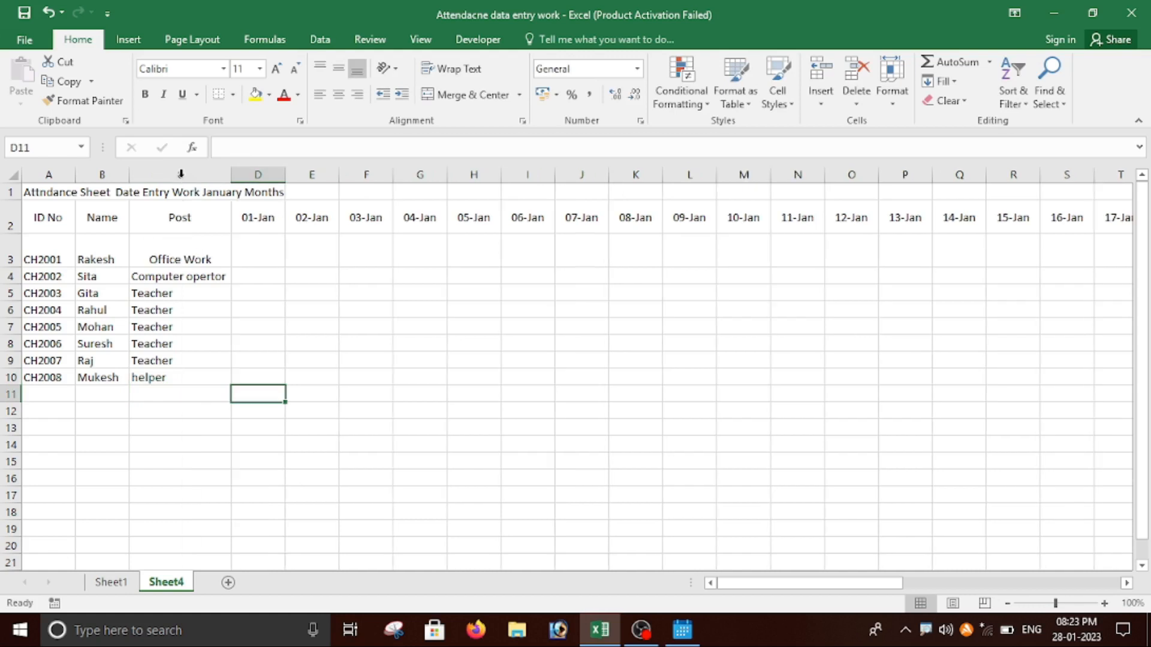
left_click(193, 294)
left_click(269, 273)
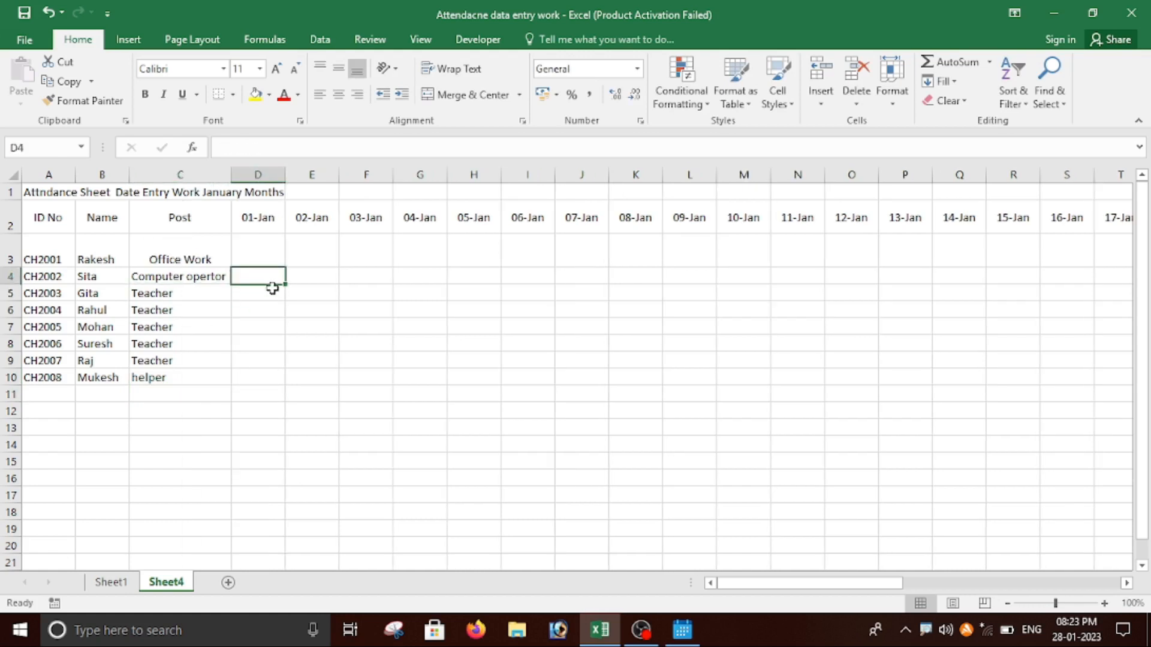
left_click(270, 293)
left_click(264, 275)
left_click(284, 259)
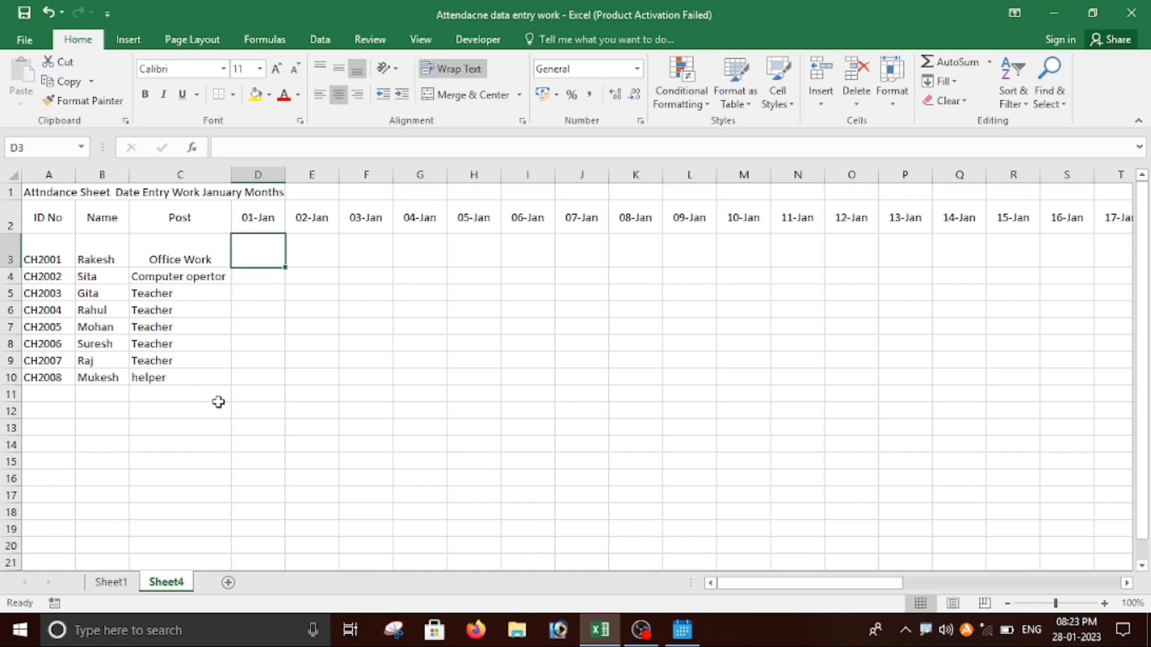
left_click_drag(18, 268, 22, 246)
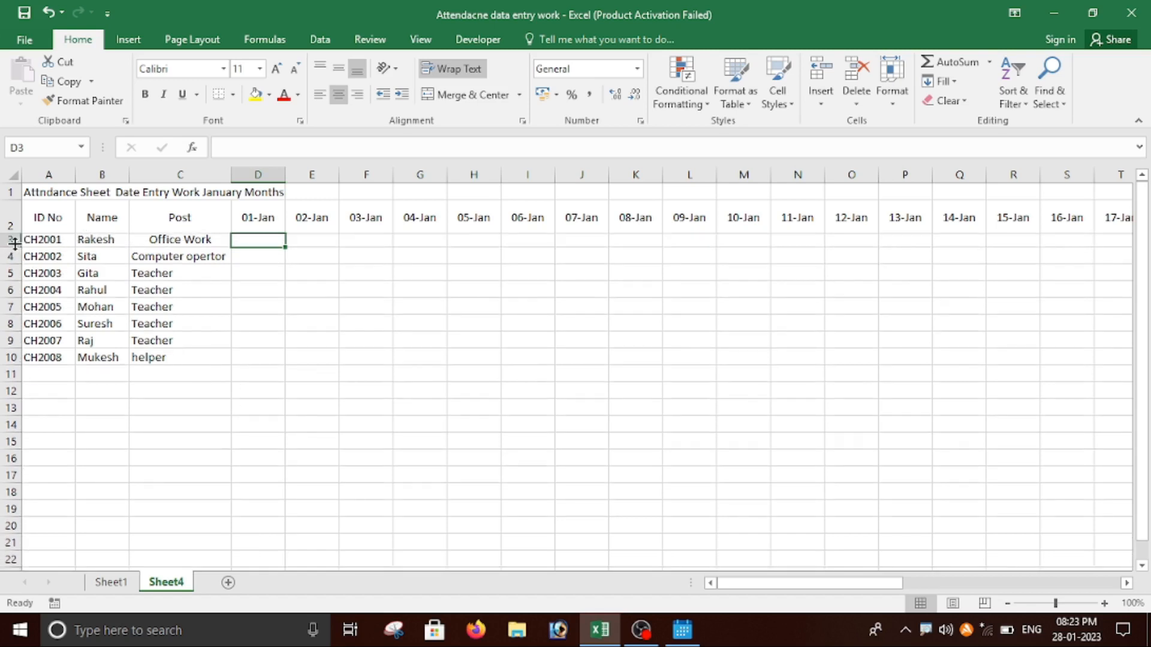
Check the first weekday of January 2023 in the Calendar app, and enter Sunday in D3 and Monday in E3 of the sheet
left_click(682, 629)
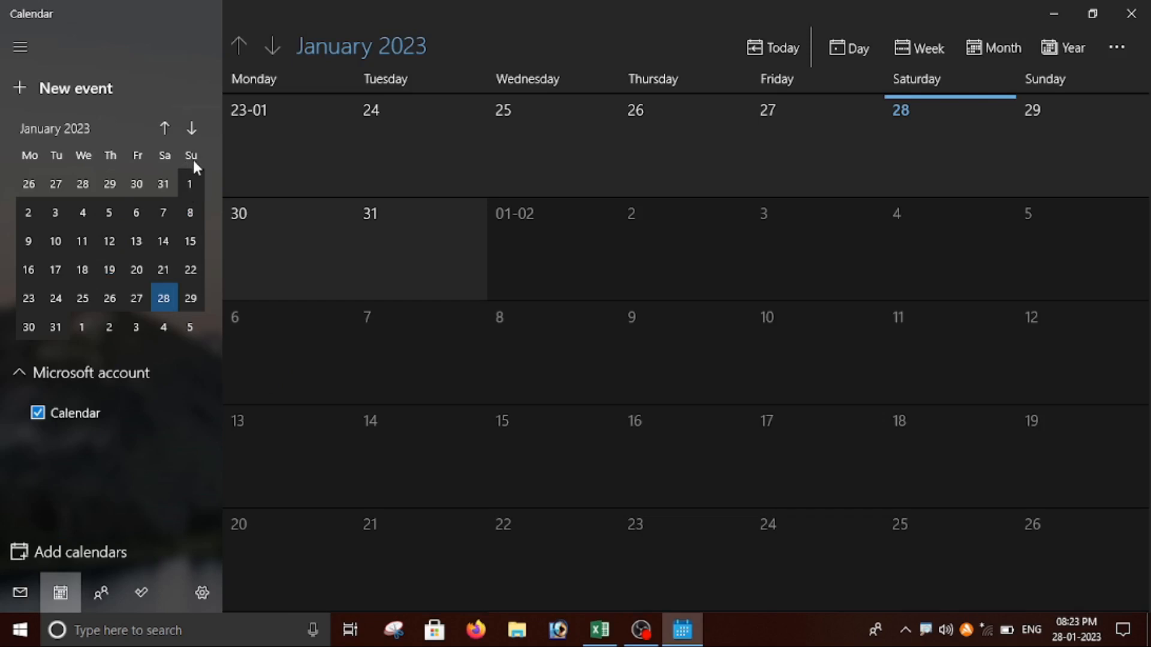
left_click(1054, 15)
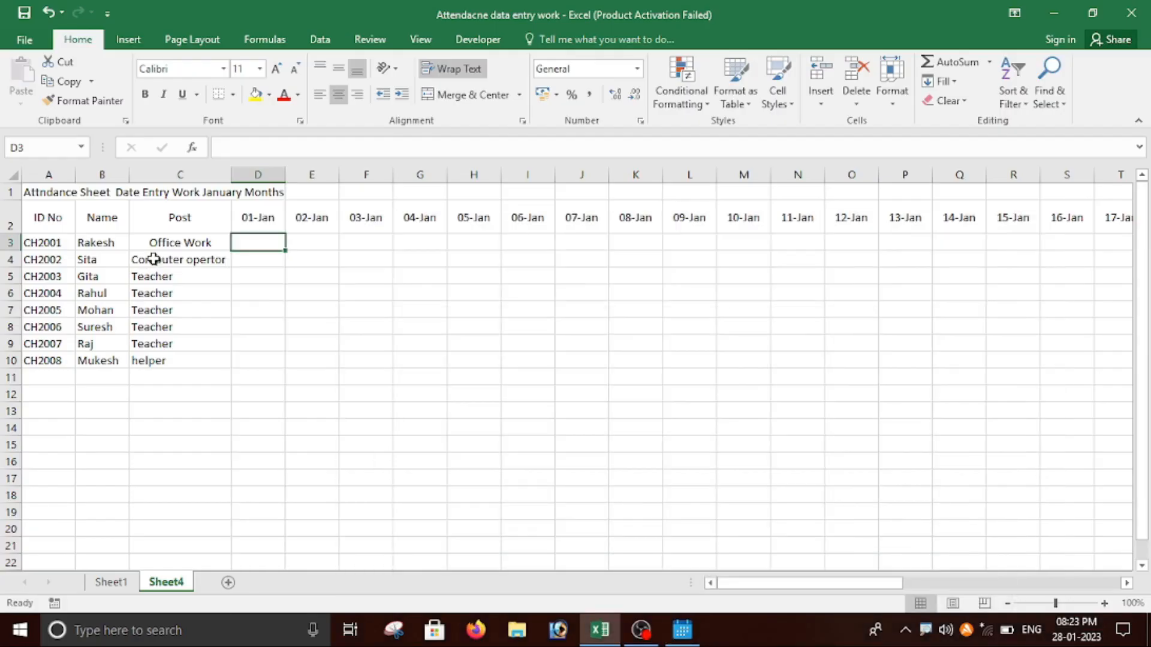
type("sunday")
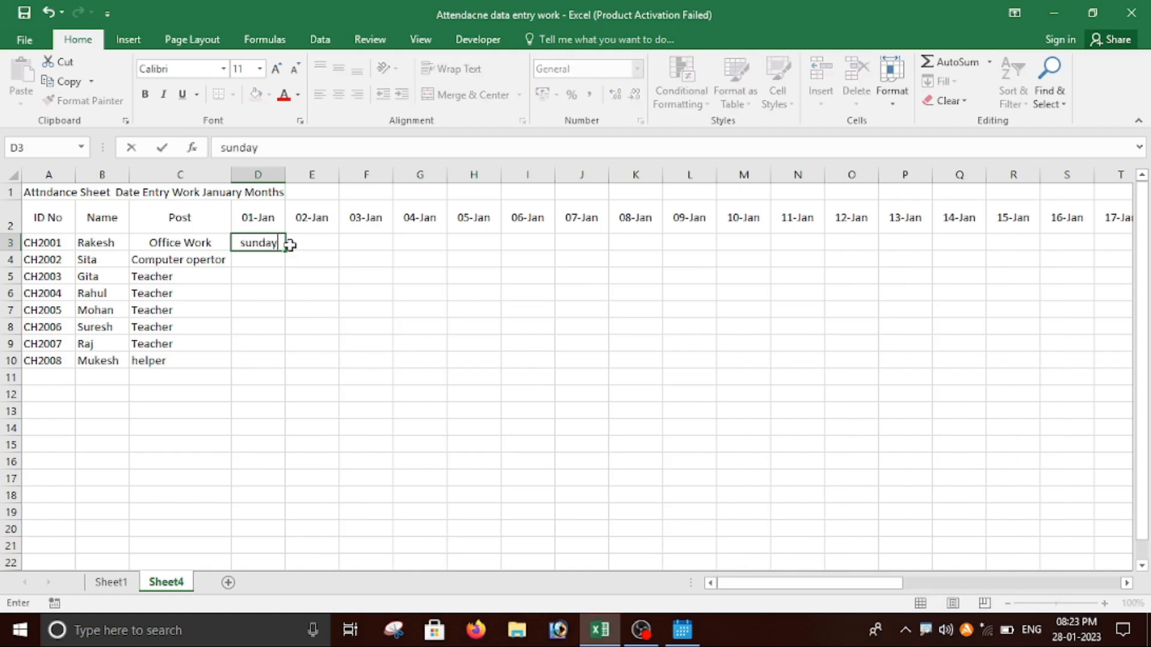
left_click(290, 245)
type("monday")
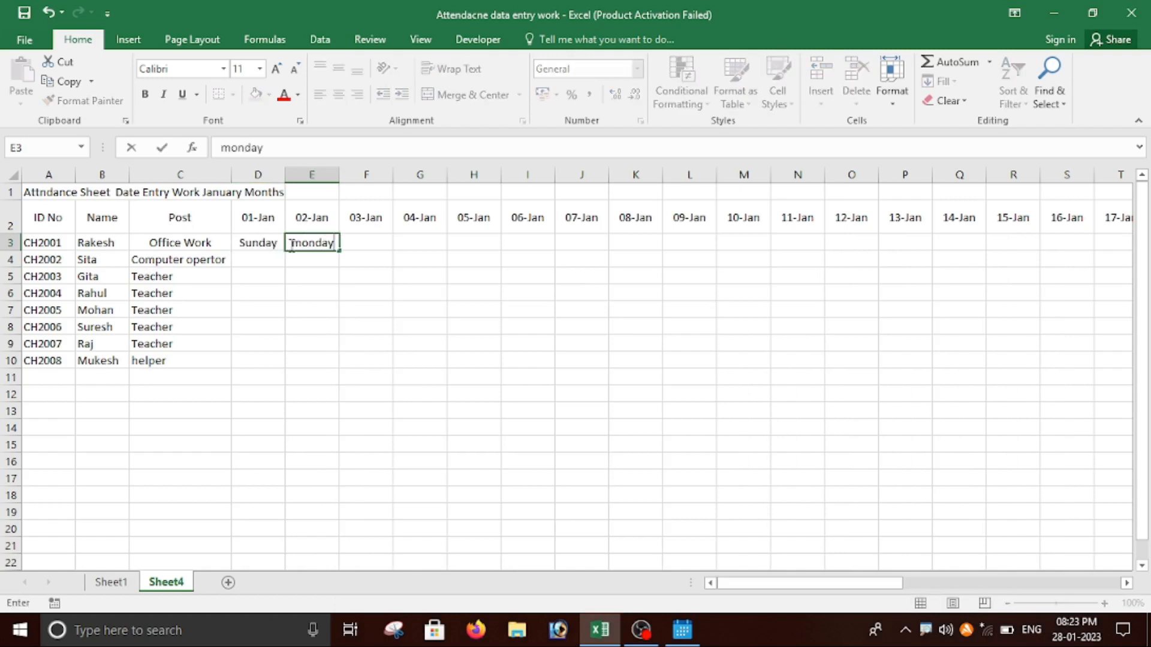
key("Tab")
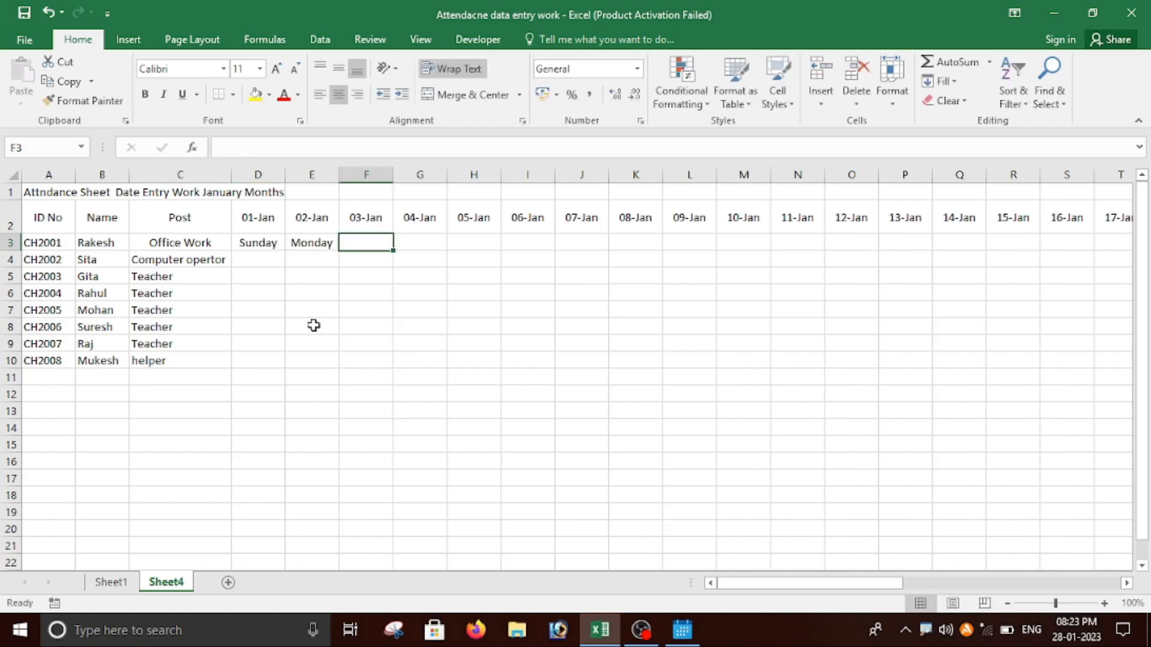
Left-align the "Office Work" post in C3
left_click(170, 246)
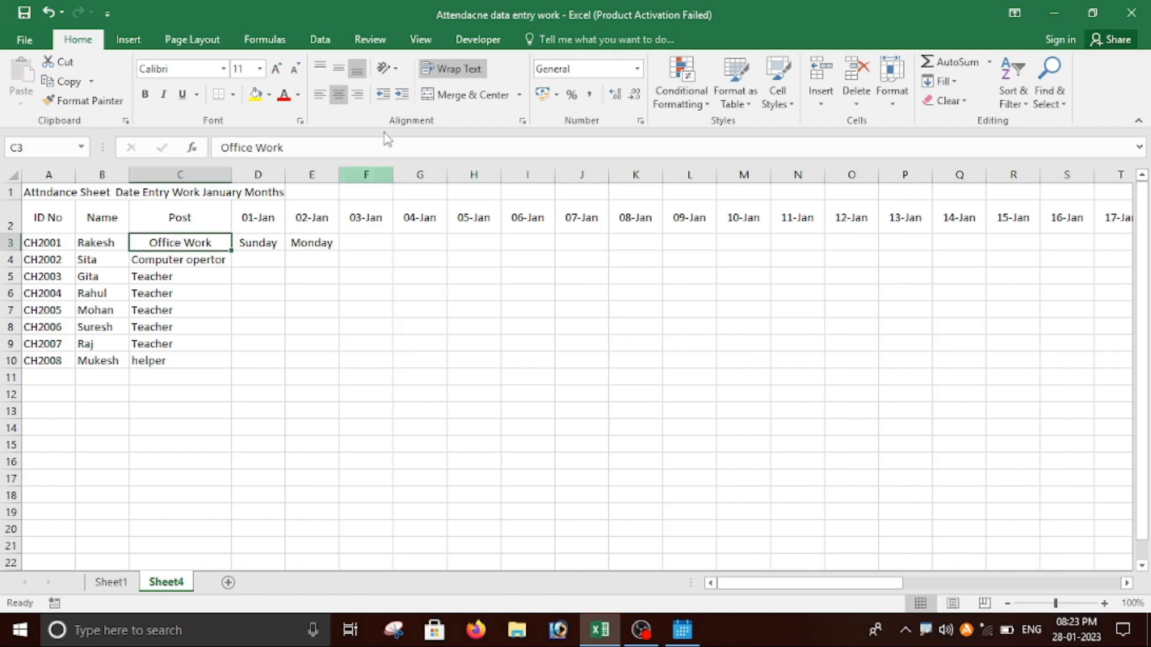
left_click(320, 95)
left_click(258, 360)
Fill the weekday series from D3:E3 across row 3 to the 30-Jan column, AG3
left_click_drag(254, 243, 567, 275)
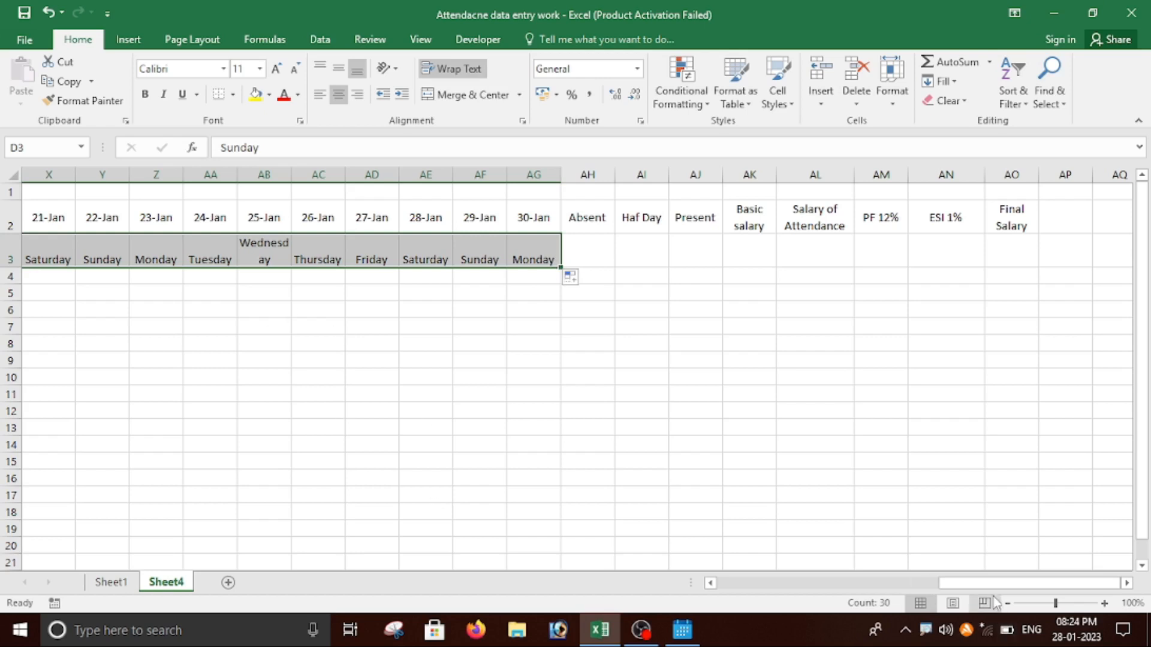
left_click_drag(989, 583, 362, 581)
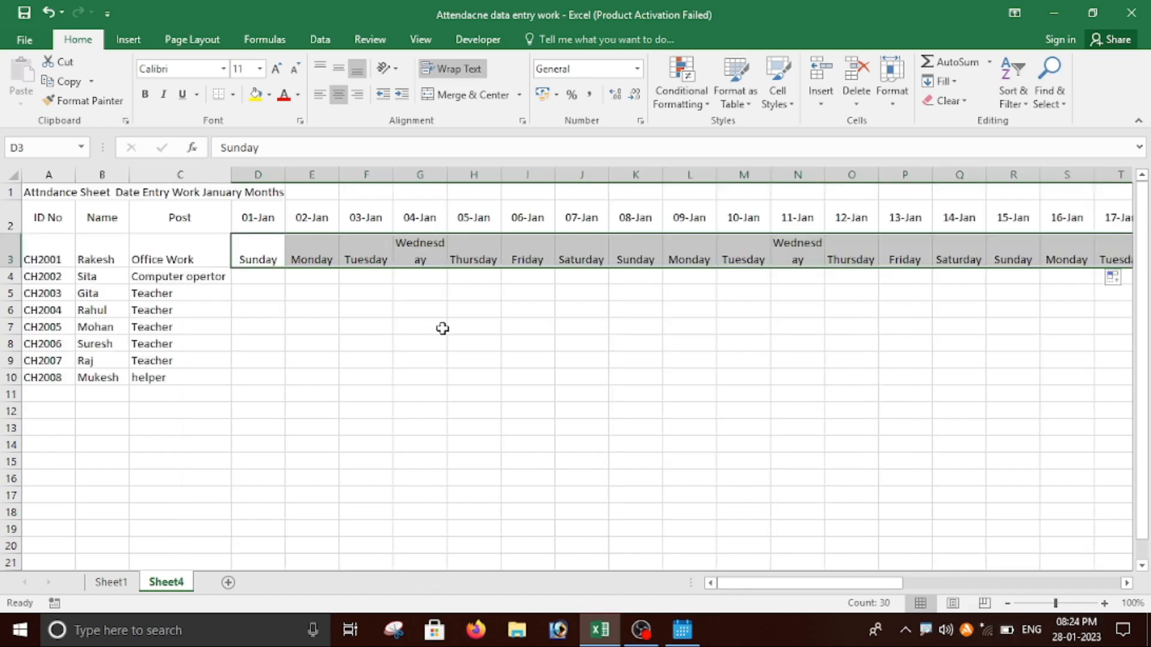
left_click(441, 328)
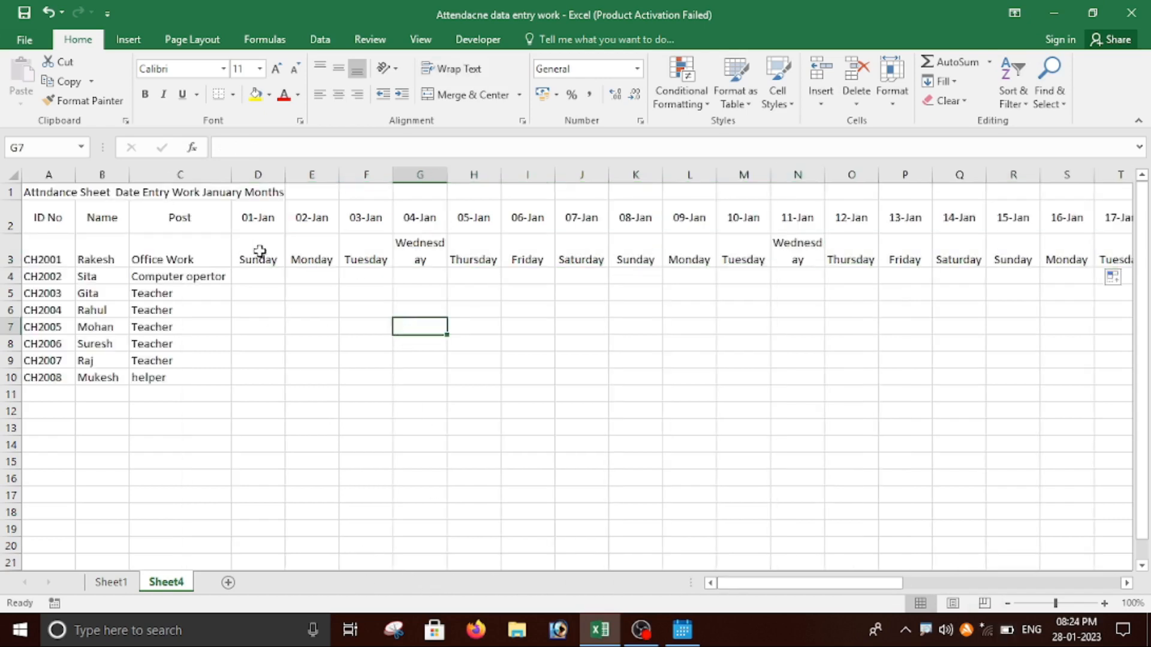
Merge and center D3:D10 under 01-Jan and set its Sunday label to vertical text
left_click_drag(260, 251, 259, 376)
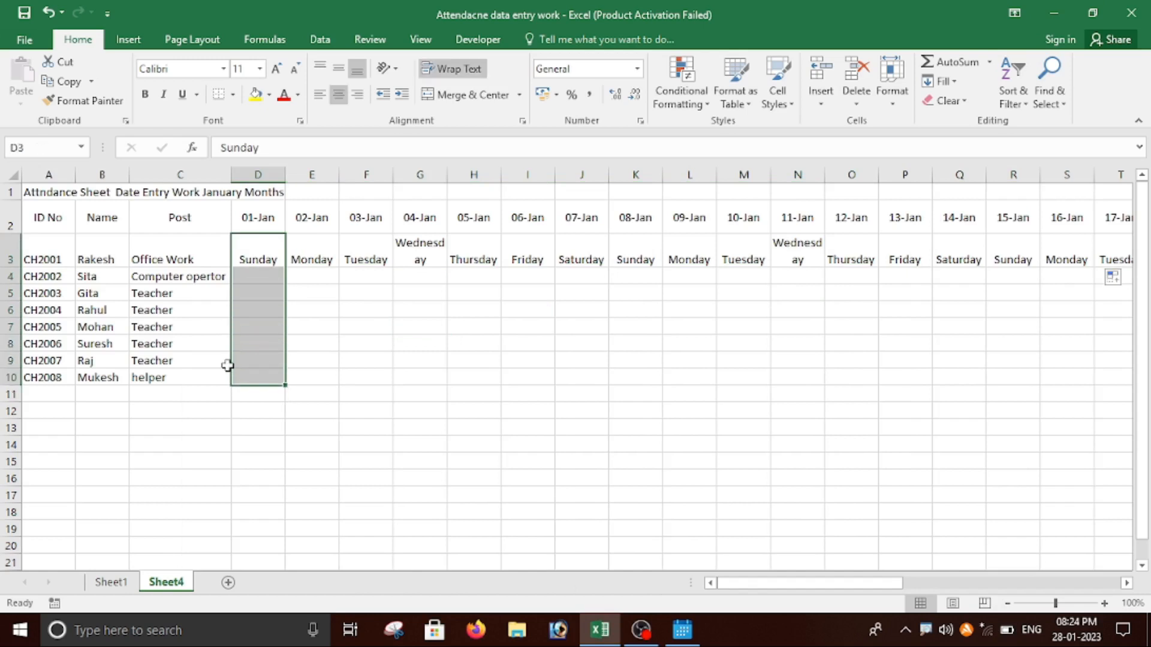
left_click(459, 96)
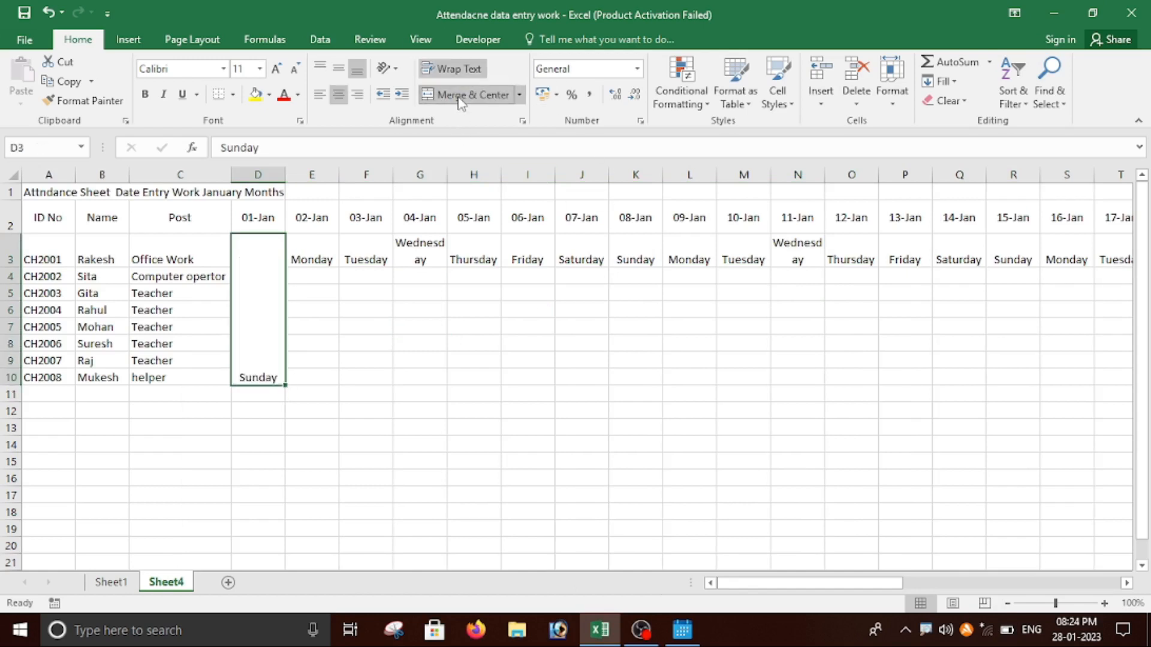
left_click(386, 67)
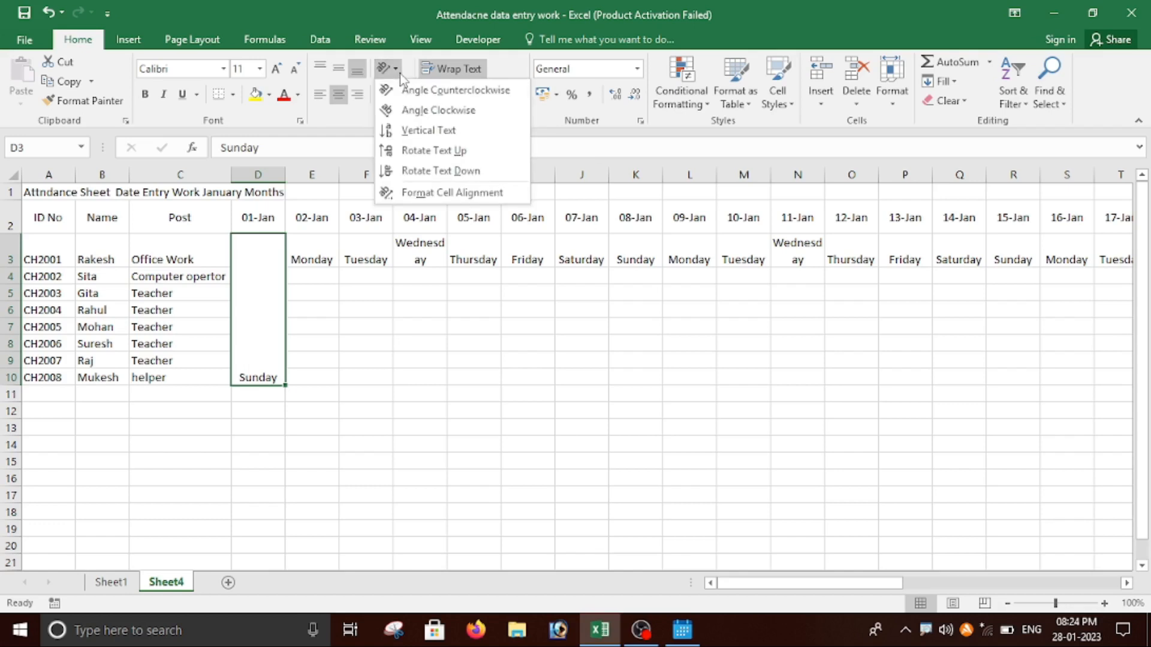
left_click(434, 132)
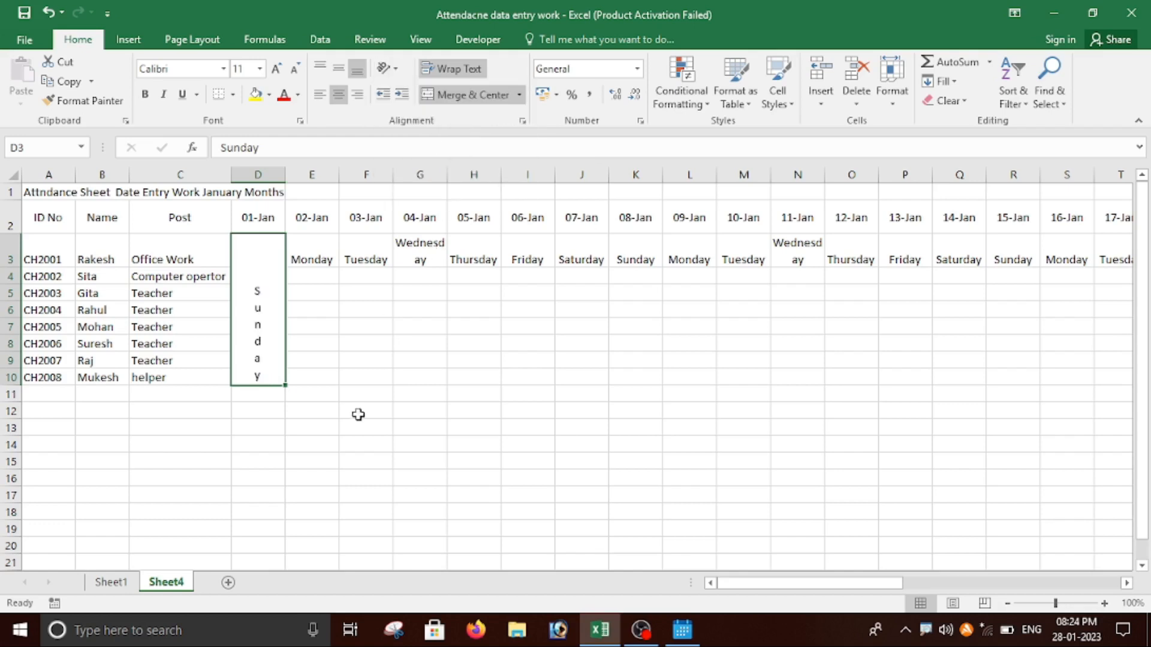
Fill the merged Sunday cell D3:D10 with standard red and make its text bold
left_click(269, 98)
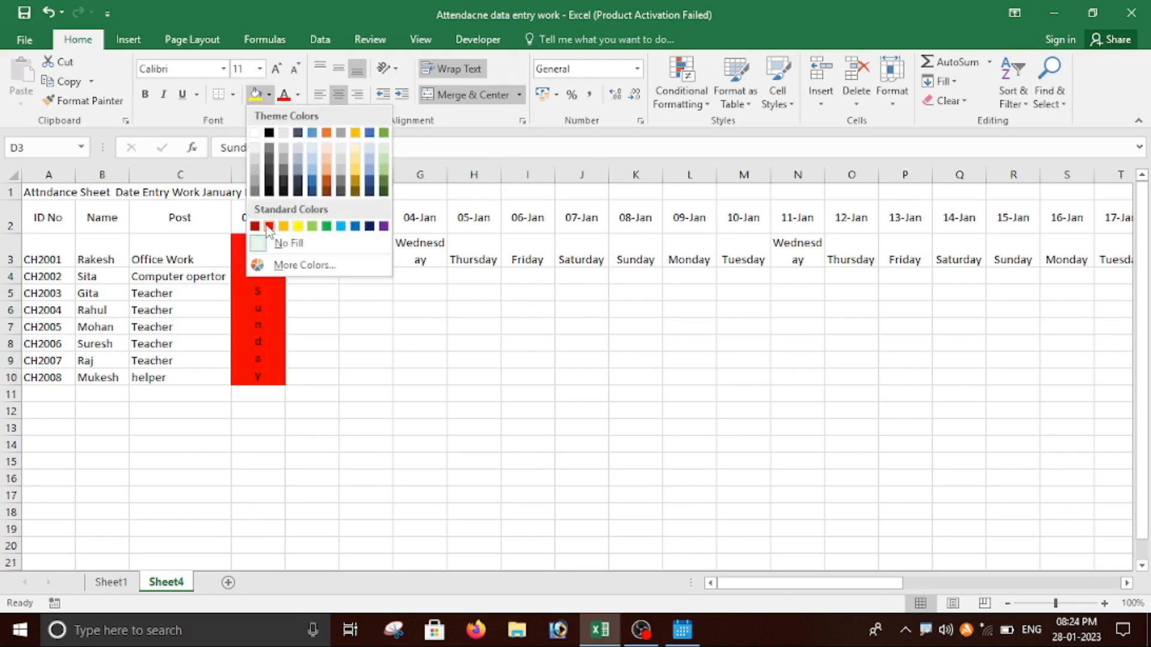
left_click(268, 227)
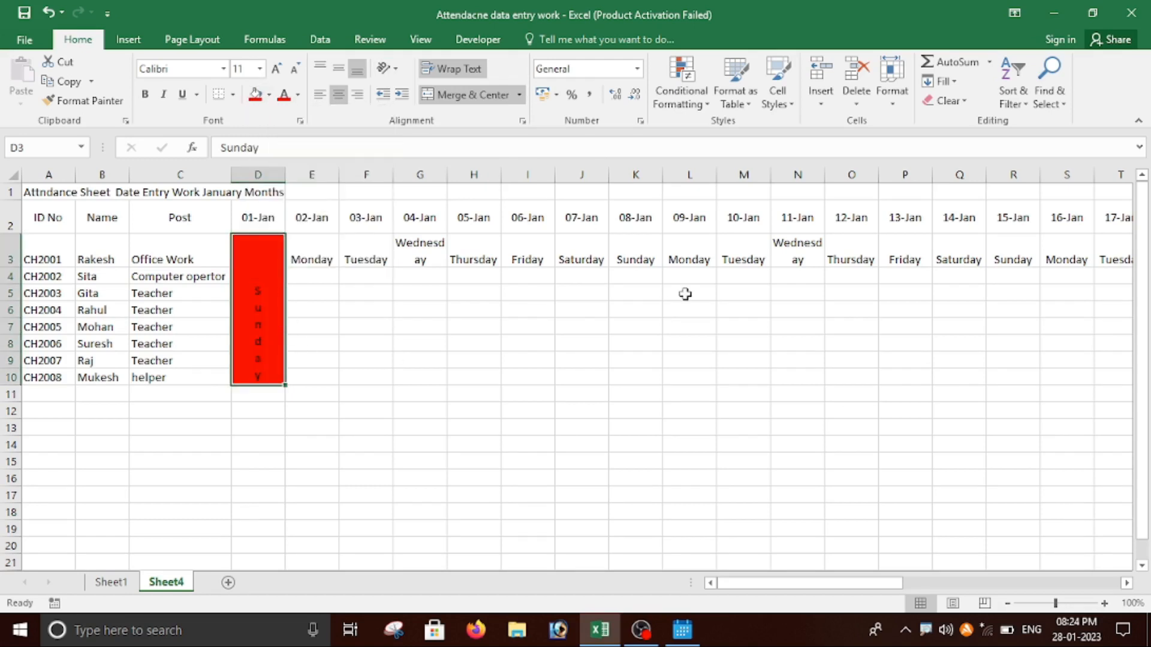
left_click(144, 94)
Copy the formatting of the 01-Jan Sunday cell to K3:K10 under 08-Jan with Format Painter
left_click(84, 100)
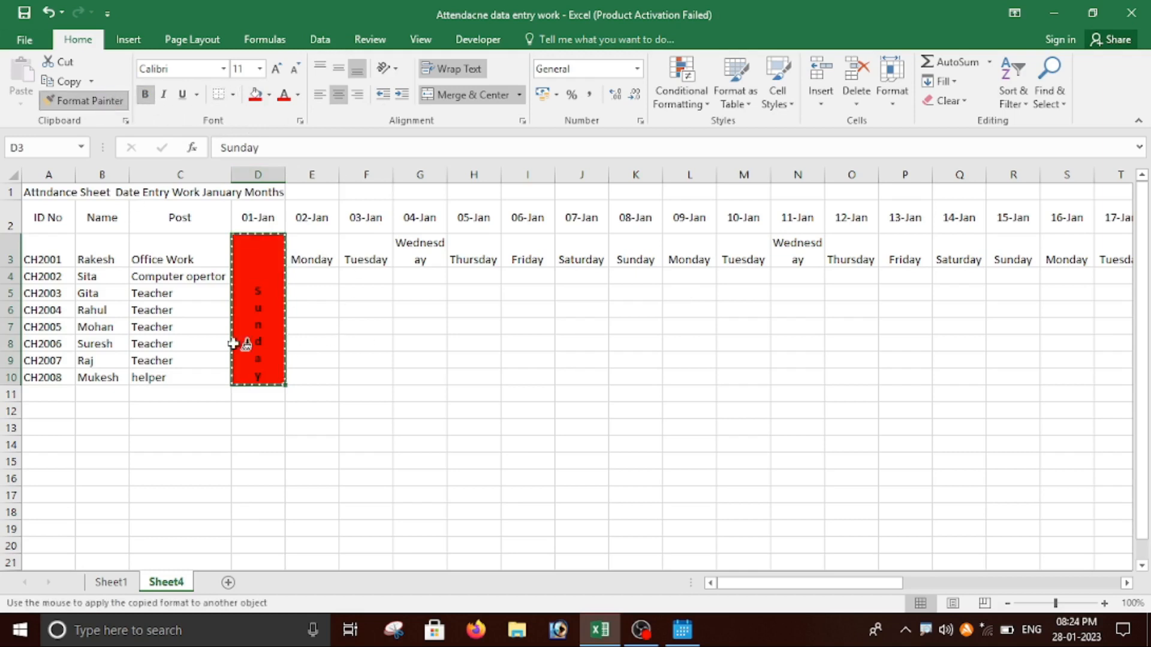
left_click_drag(635, 255, 637, 375)
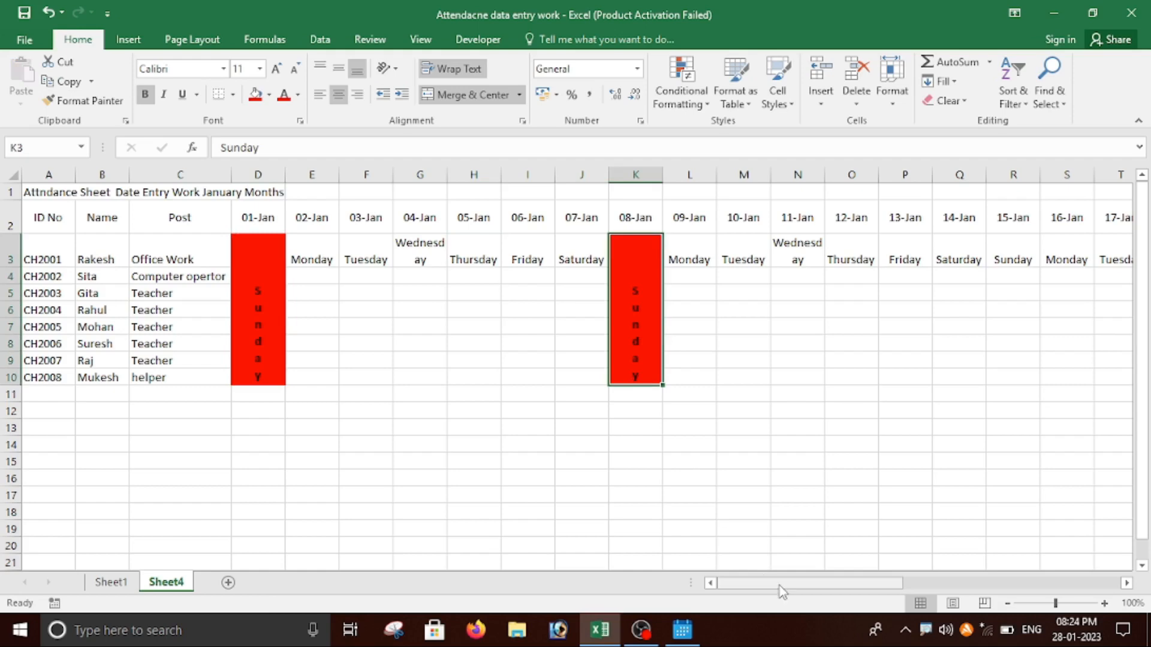
Copy the red merged Sunday formatting to rows 3 to 10 under 15-Jan, 22-Jan and 29-Jan with Format Painter
left_click_drag(779, 585, 869, 586)
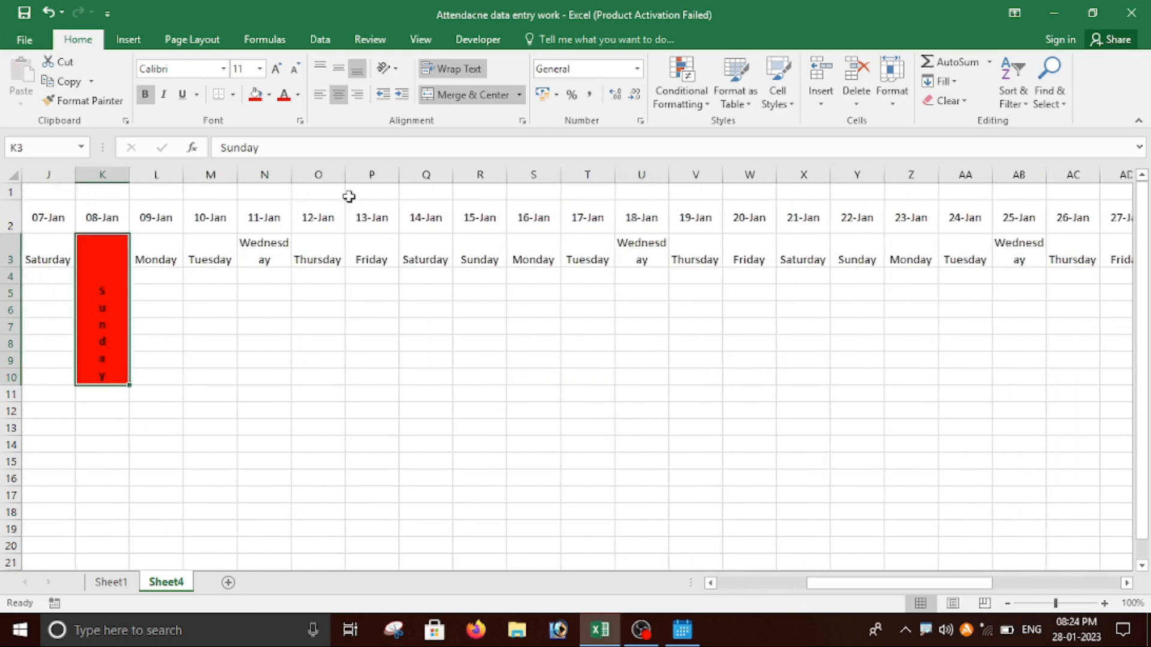
left_click(81, 102)
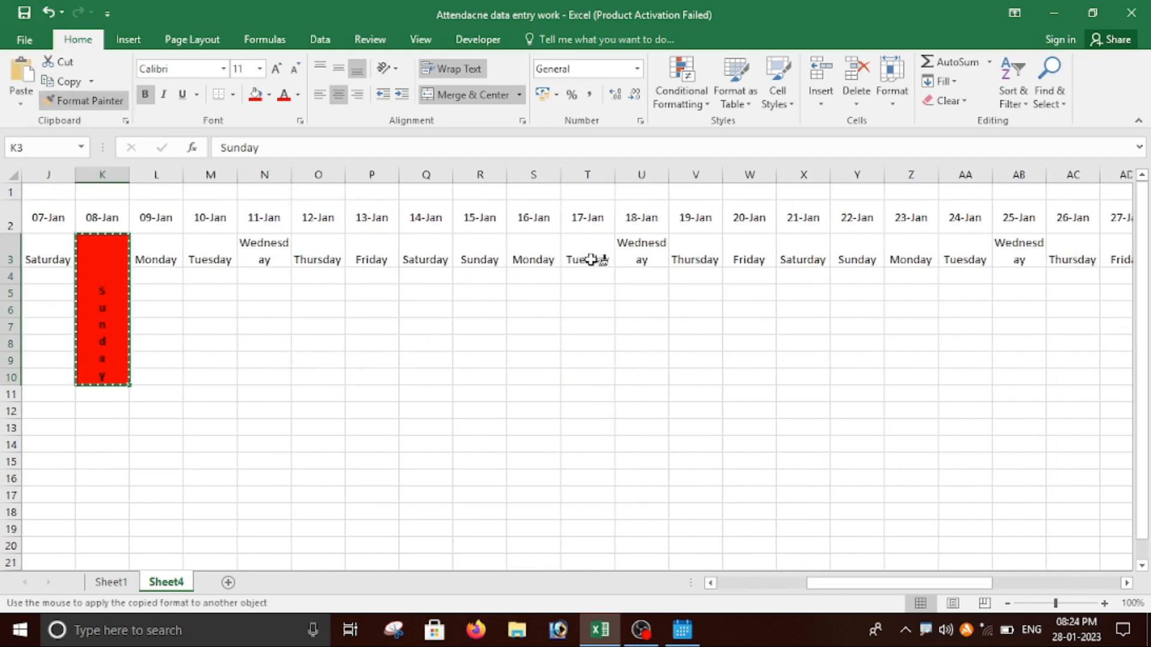
left_click_drag(480, 255, 480, 378)
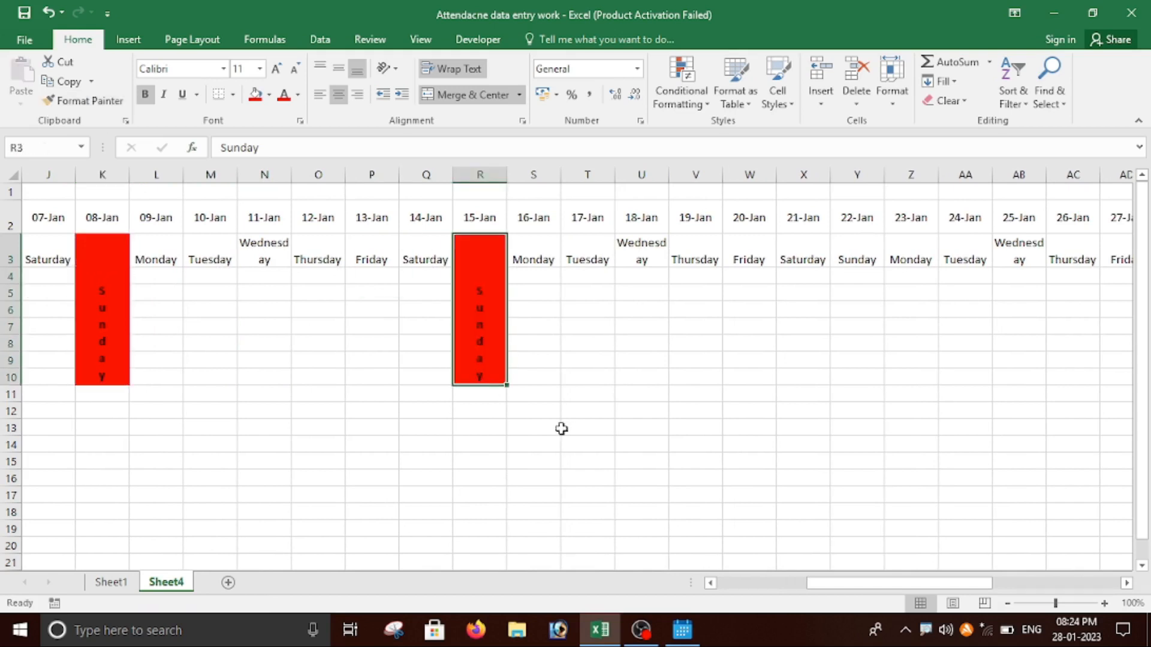
left_click(66, 103)
left_click_drag(857, 255, 857, 376)
left_click_drag(934, 584, 993, 585)
left_click(90, 101)
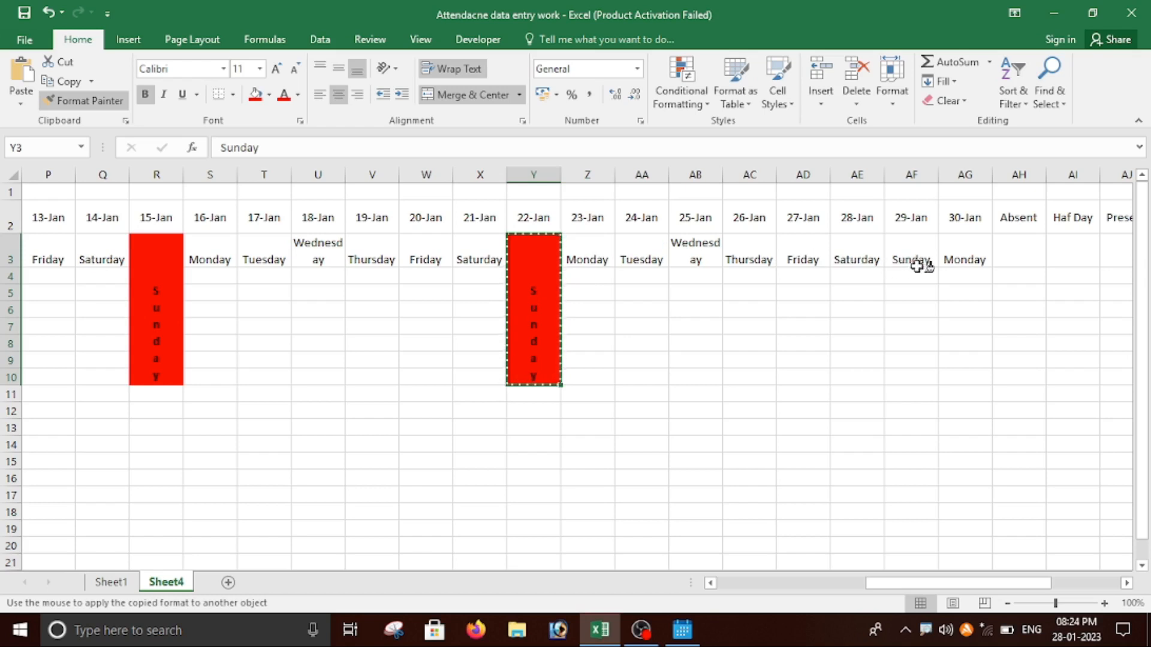
mouse_move(905, 239)
left_mouse_down()
mouse_move(935, 388)
mouse_move(928, 381)
left_mouse_up()
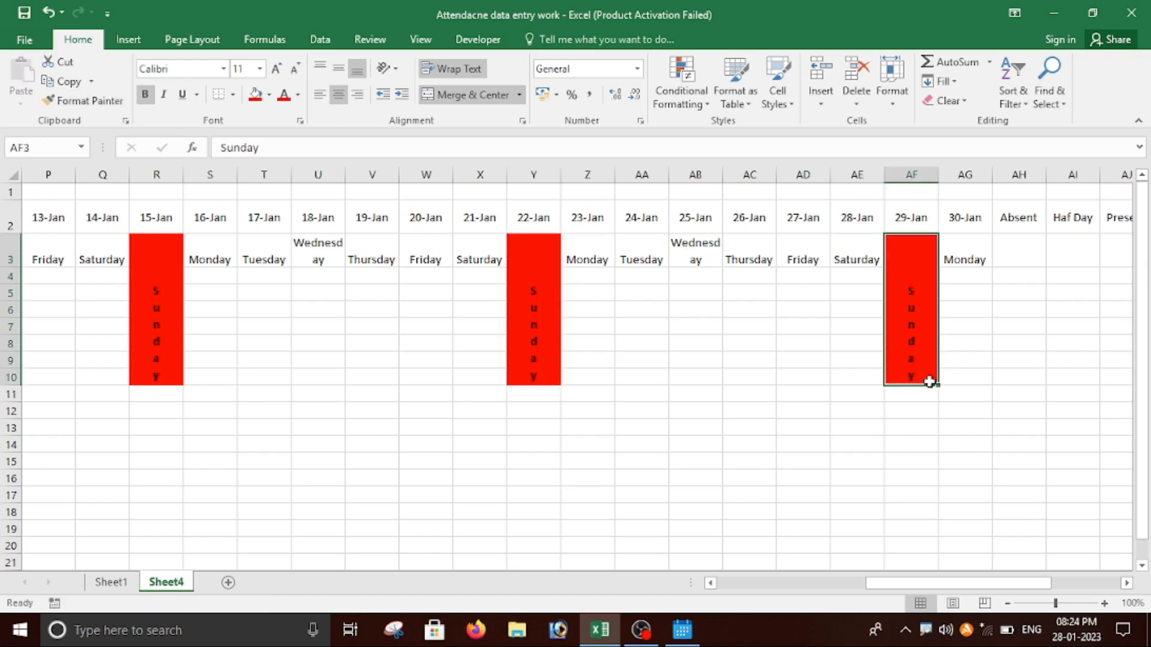
Clear the Monday to Saturday names from row 3 between 02-Jan and 30-Jan, keeping the red Sunday columns
left_click_drag(1004, 580, 163, 593)
left_click(256, 431)
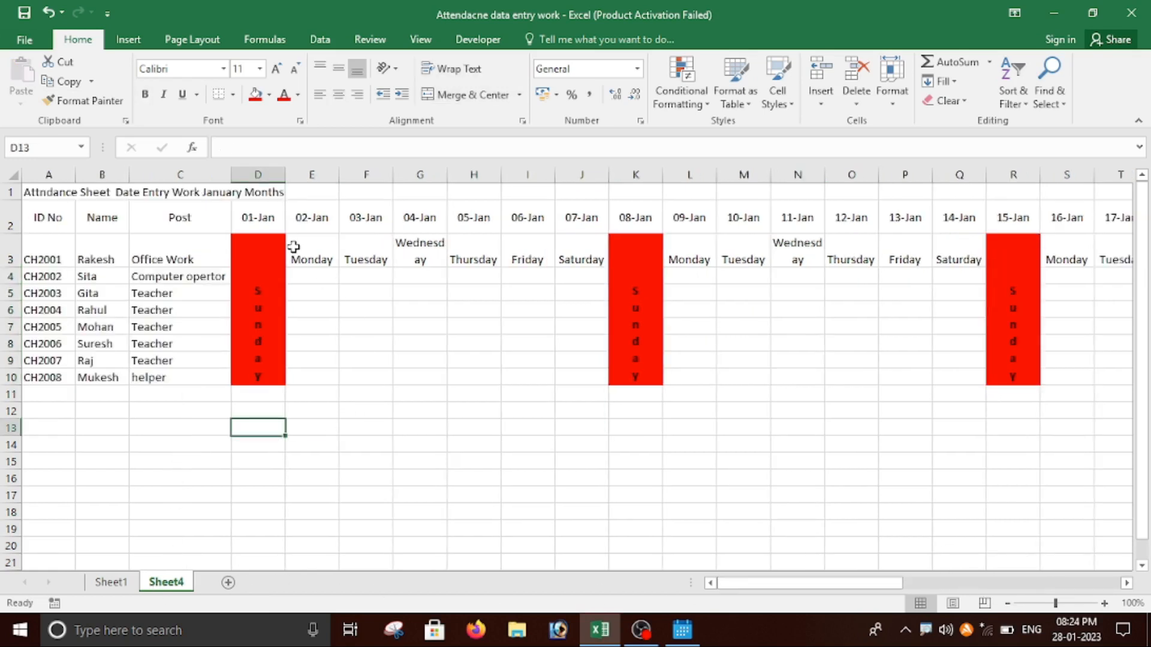
left_click_drag(294, 246, 592, 262)
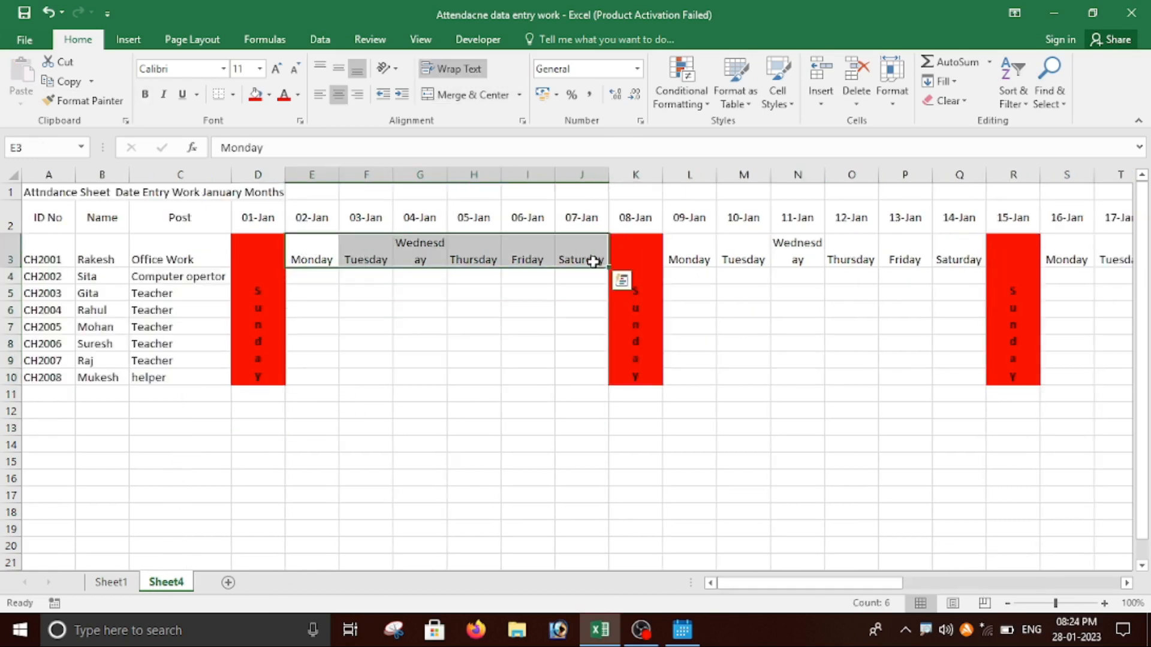
key("Delete")
left_click_drag(641, 259, 922, 262)
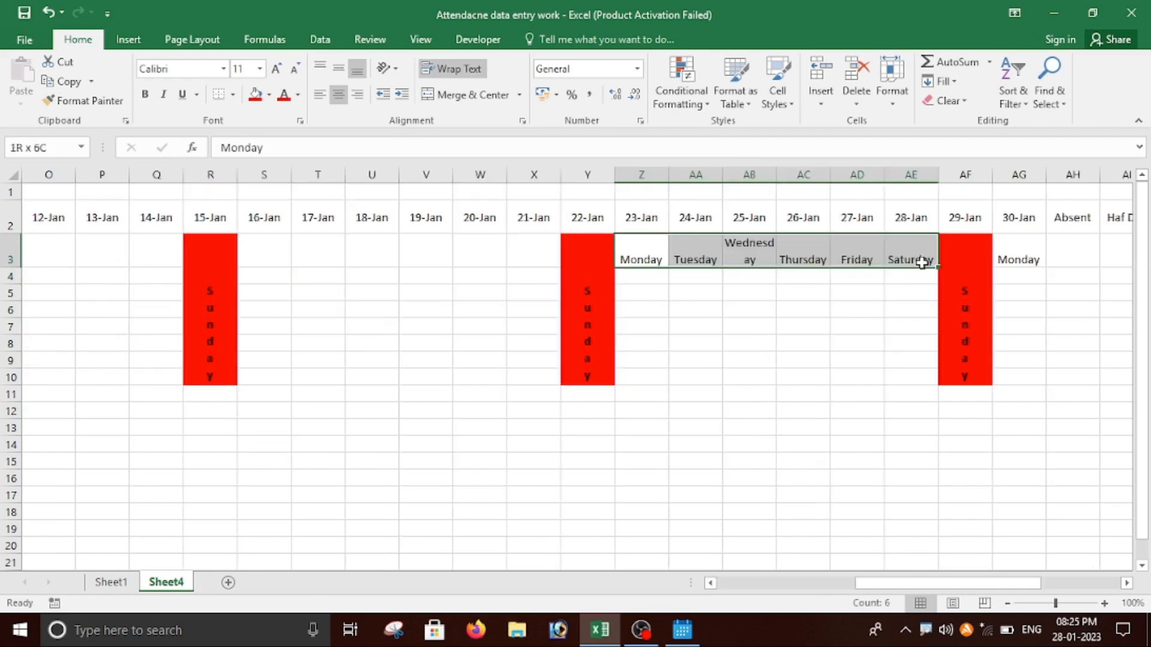
key("Delete")
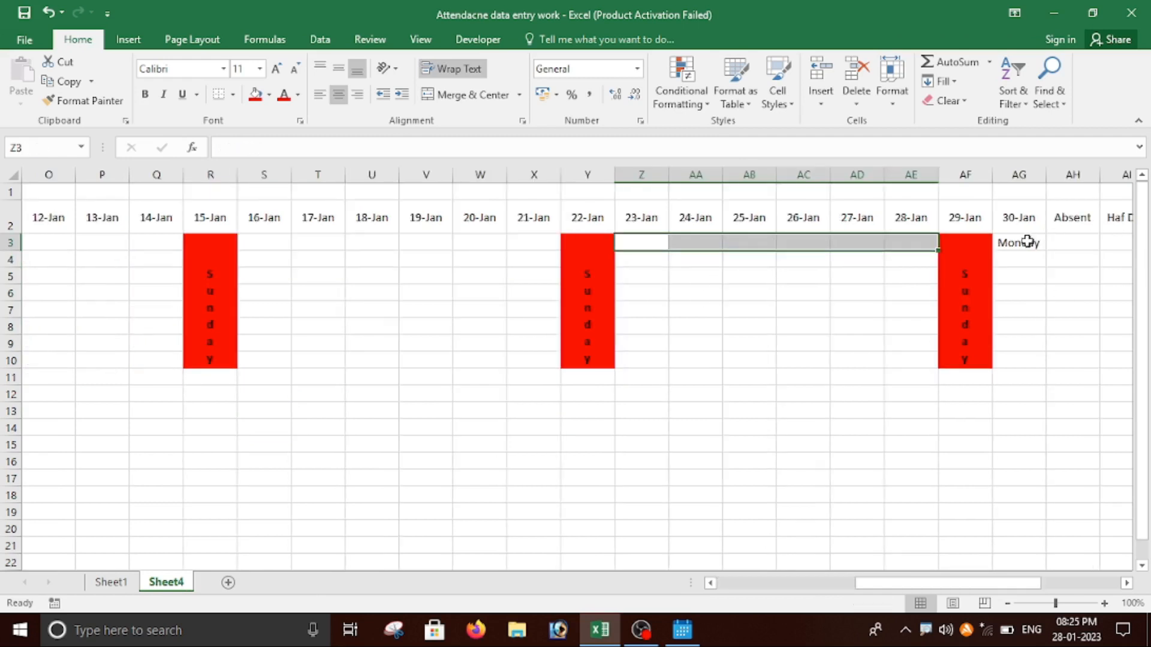
left_click(1027, 242)
key("Delete")
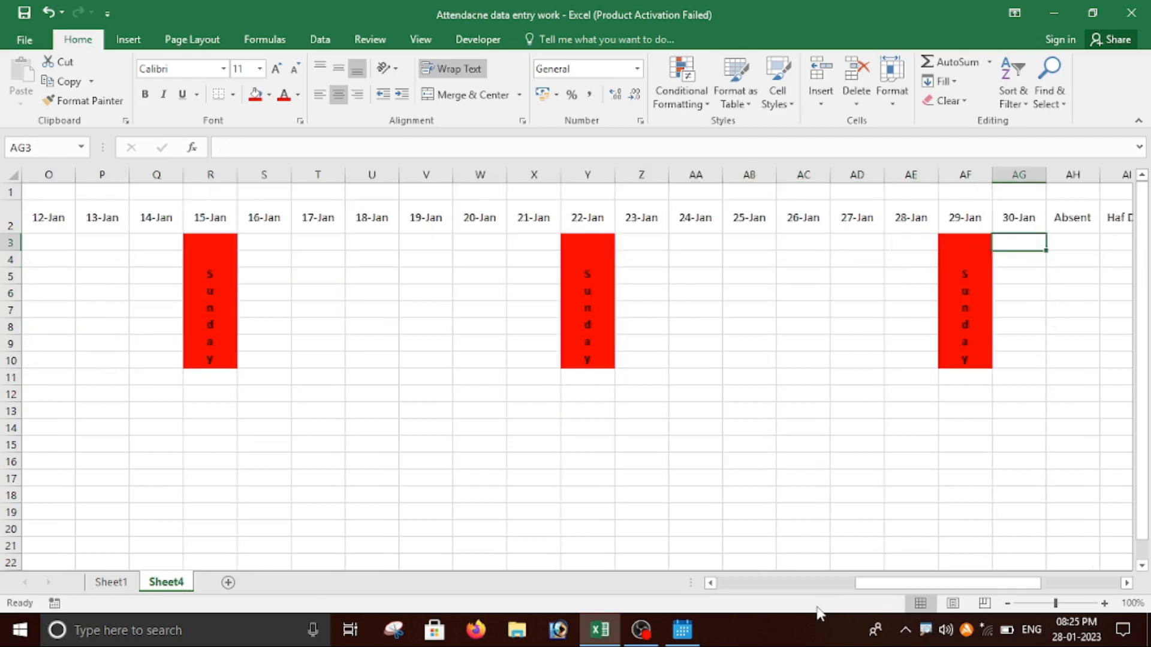
Mark the first employee in row 3 with P for each day from 02-Jan to 07-Jan
left_click_drag(911, 584, 614, 574)
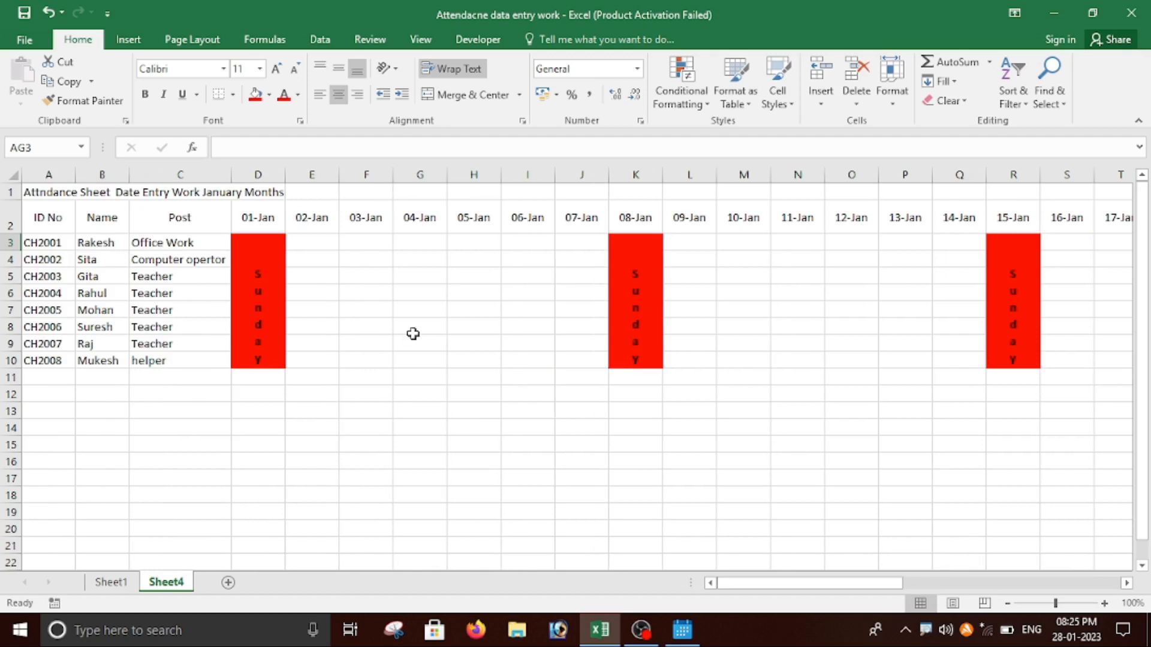
left_click(295, 245)
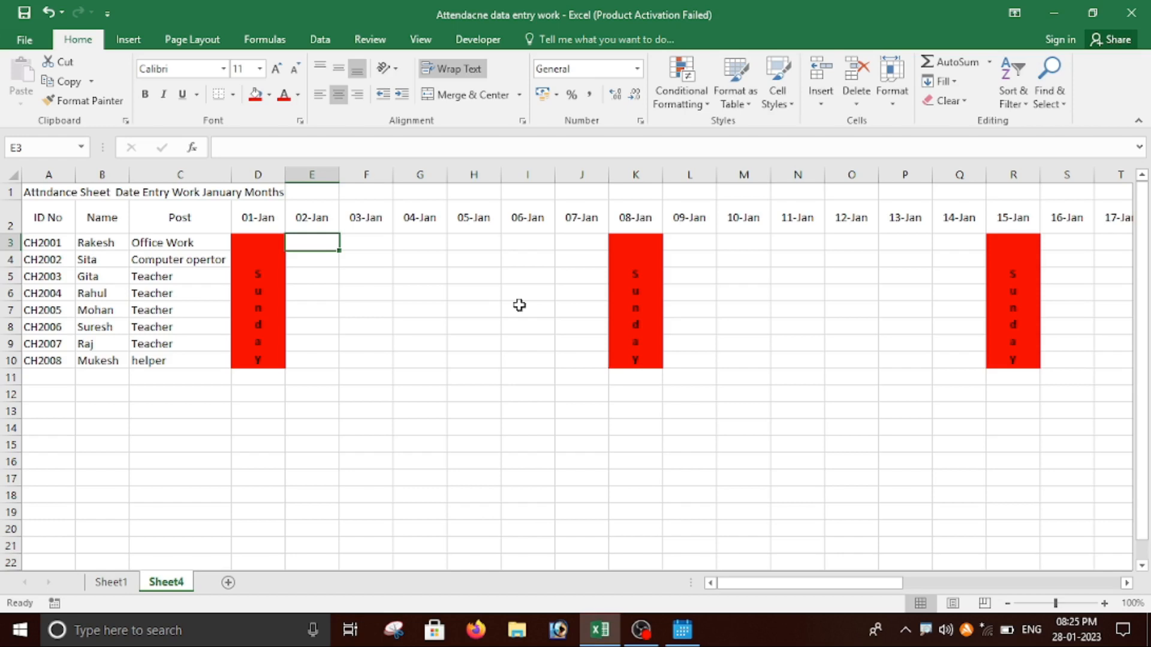
type("P")
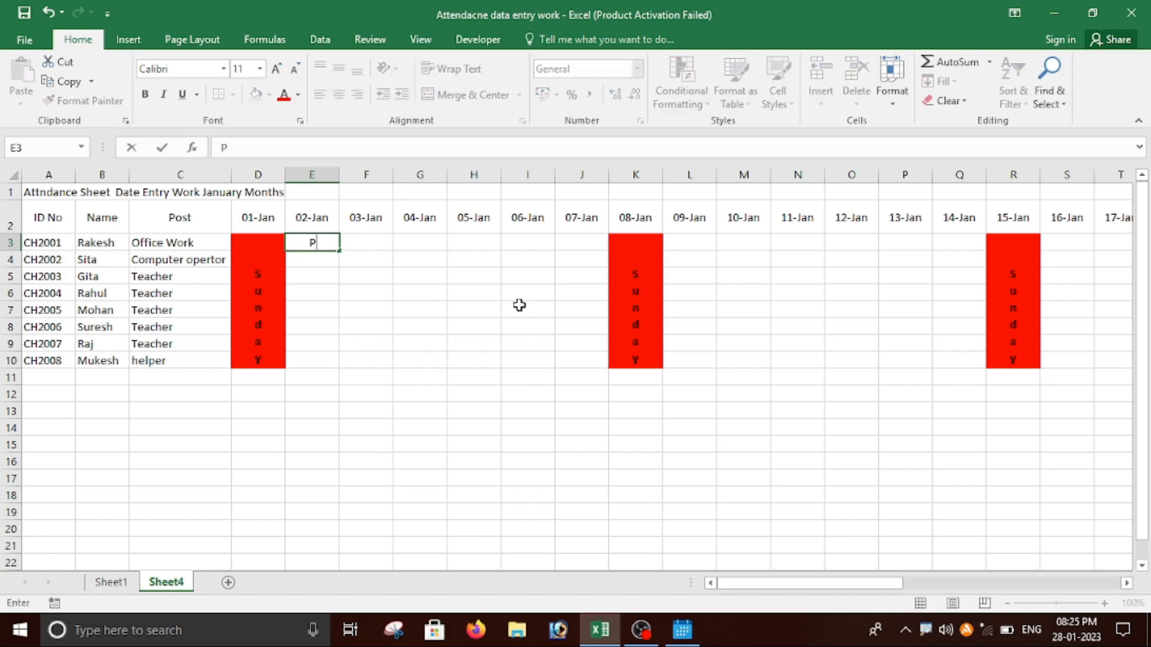
key("Tab")
type("P")
key("Tab")
type("P")
key("Tab")
type("P")
key("Tab")
type("P")
key("Tab")
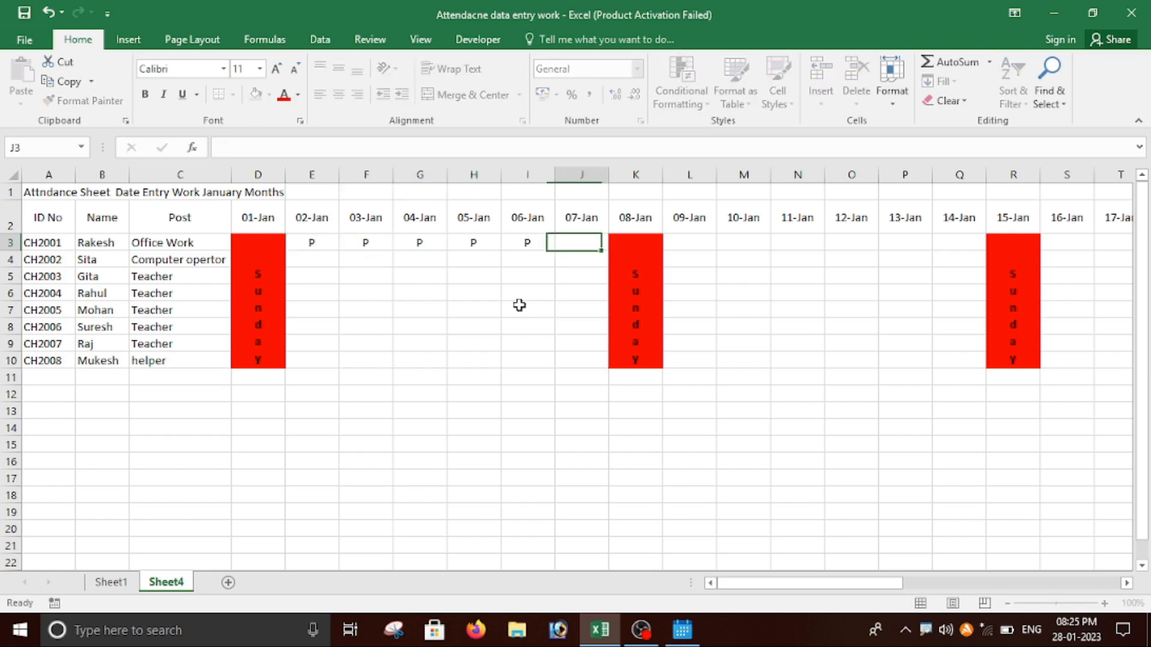
type("P")
key("Tab")
key("Tab")
In row 3, enter P for 09-Jan to 11-Jan, A for 12-Jan, and P for 13-Jan and 14-Jan
type("P")
key("Tab")
type("P")
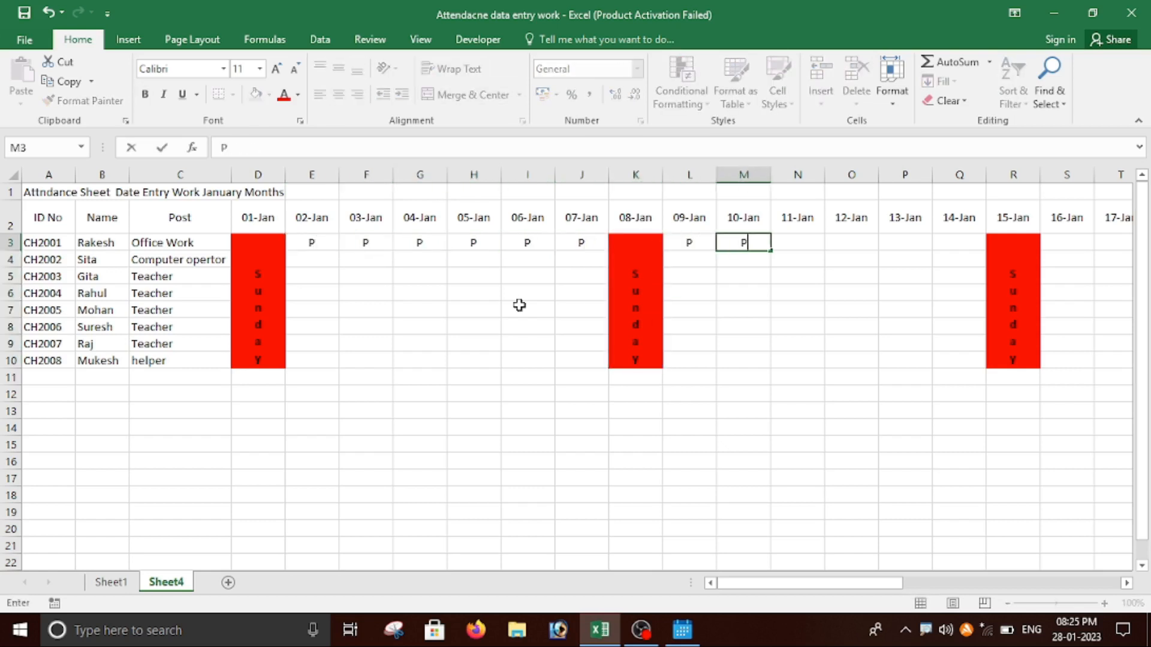
key("Tab")
type("P")
key("Tab")
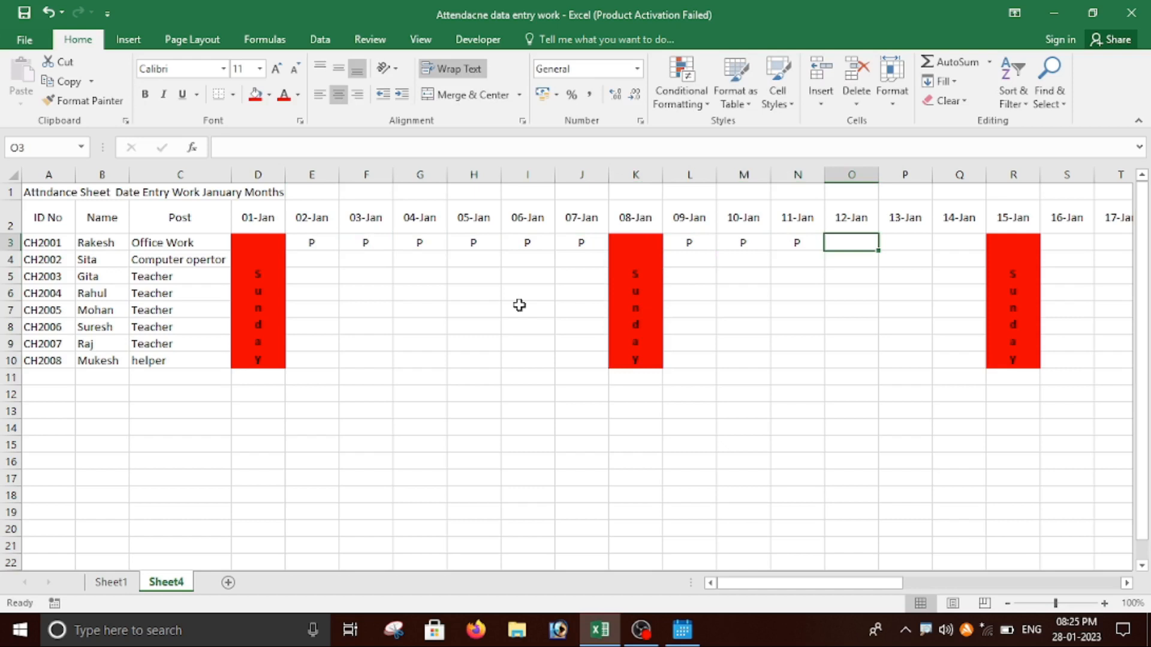
type("A")
key("Tab")
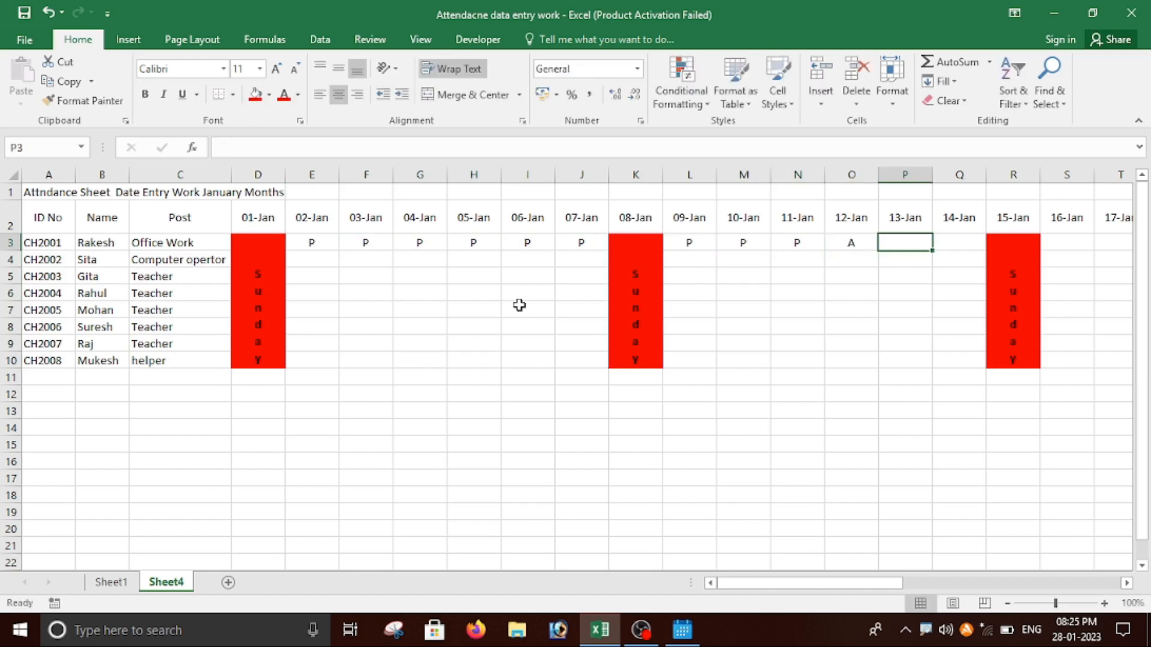
type("P")
key("Tab")
type("P")
key("Tab")
Enter P for 16-Jan and 17-Jan and H for 18-Jan in the first employee's row
key("Tab")
key("Tab")
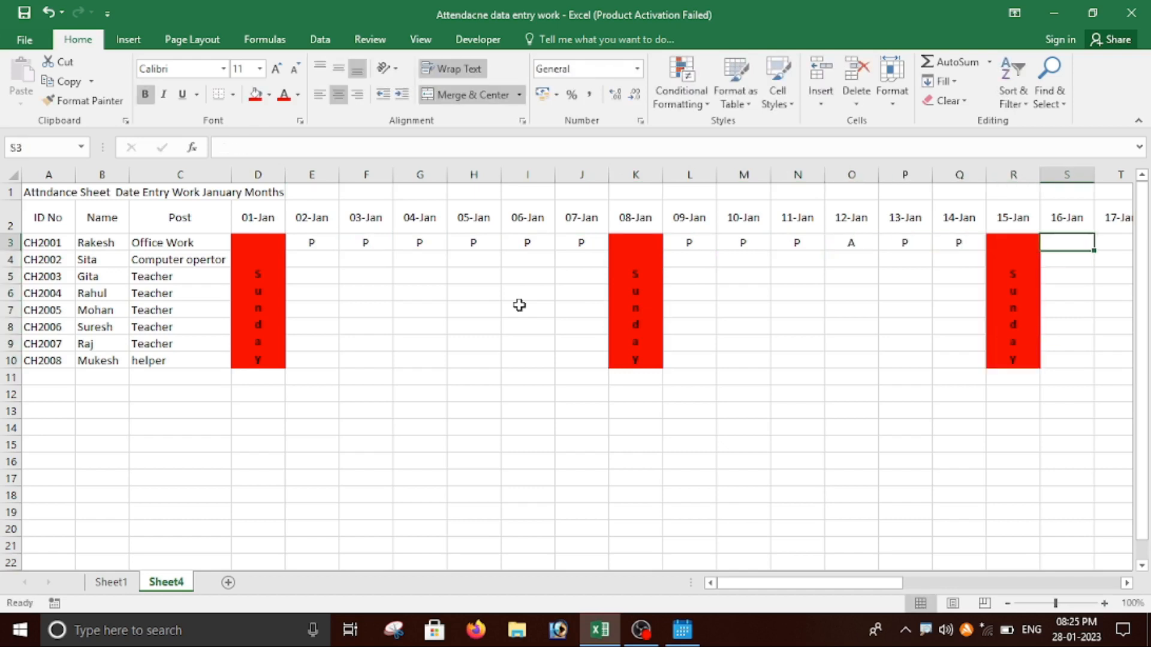
key("Left")
type("P")
key("Tab")
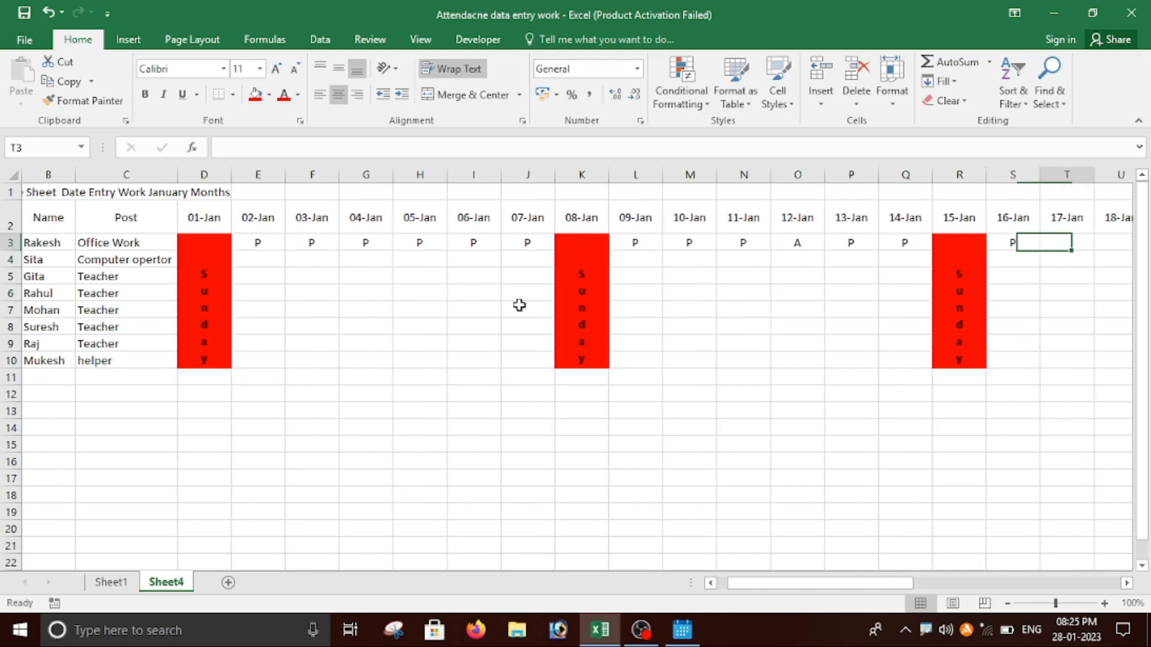
type("P")
key("Tab")
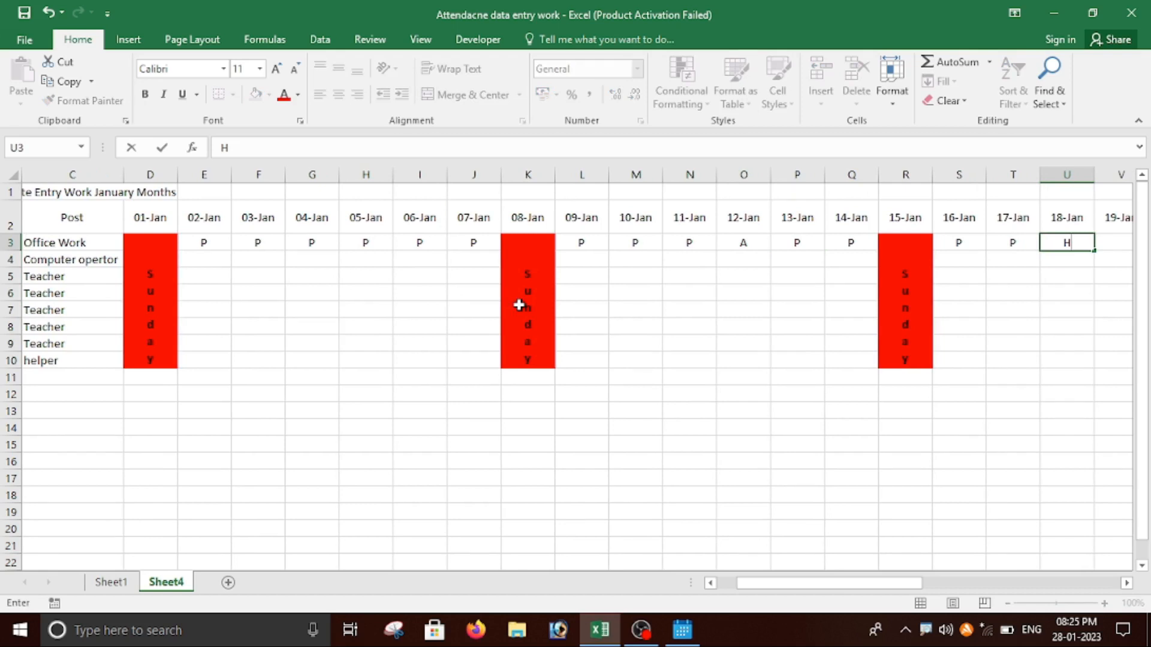
key("Tab")
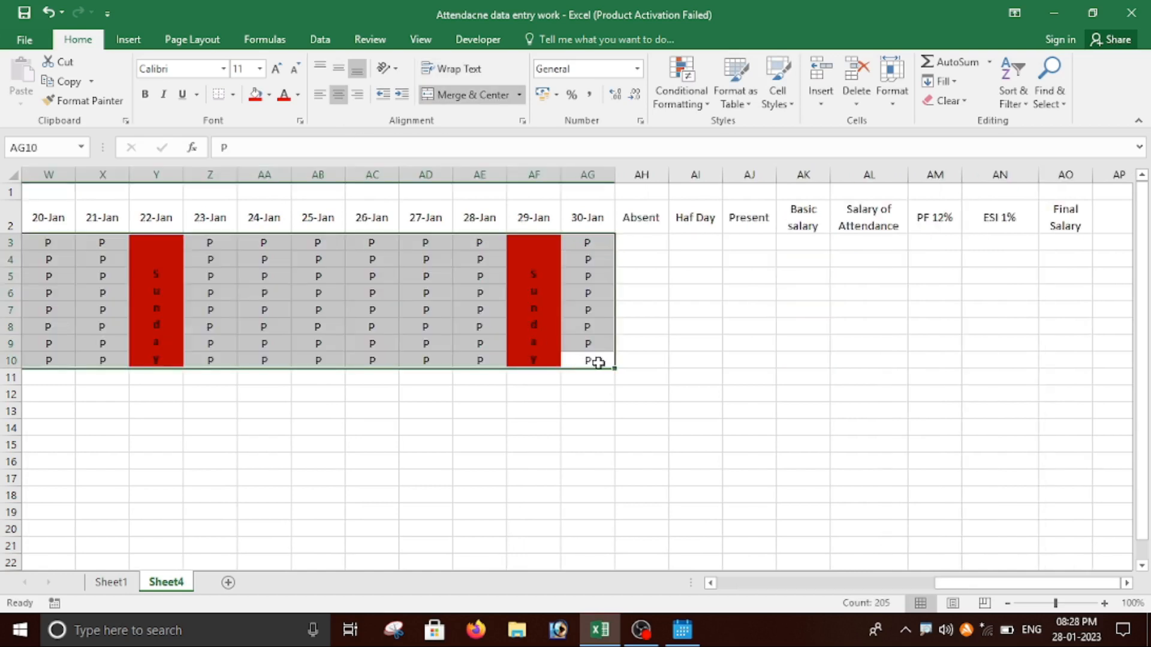
Examine the empty Absent, Haf Day and Present summary columns beside the attendance entries
left_click_drag(994, 582, 992, 543)
left_click(897, 280)
left_click(649, 244)
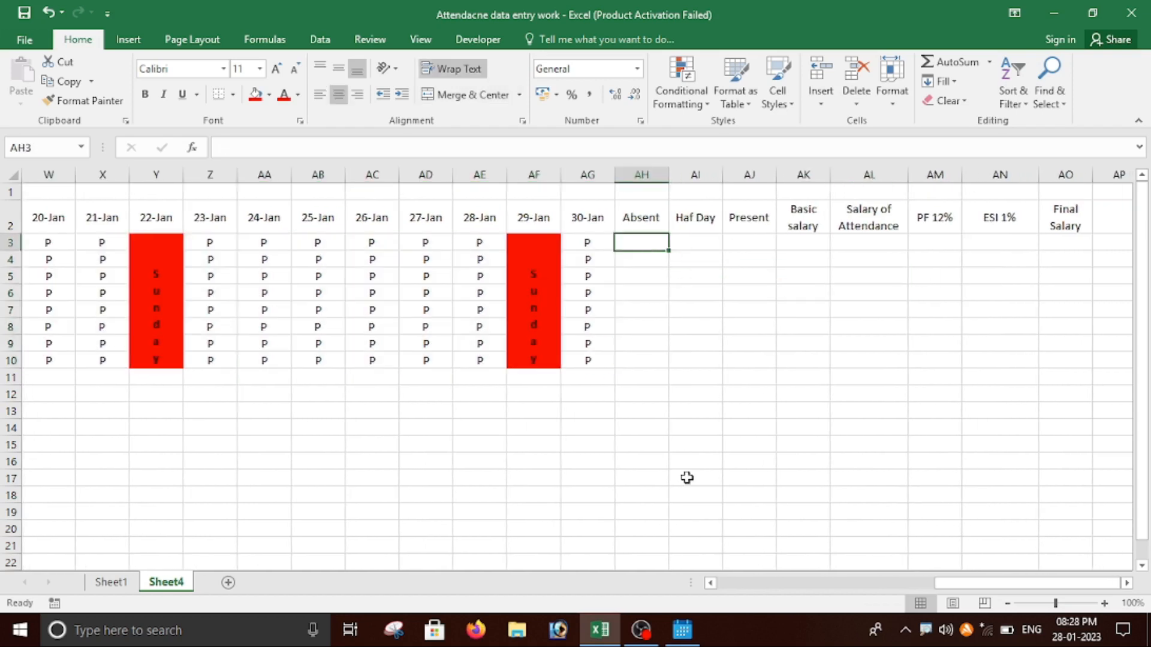
left_click(687, 478)
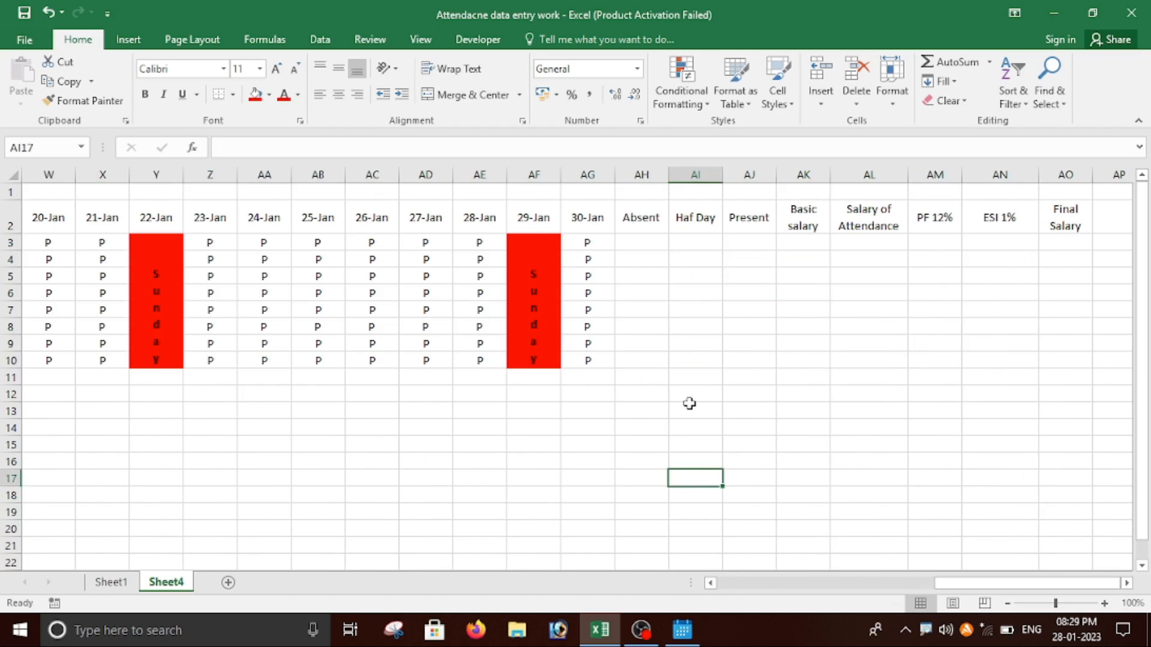
left_click(640, 240)
left_click(691, 246)
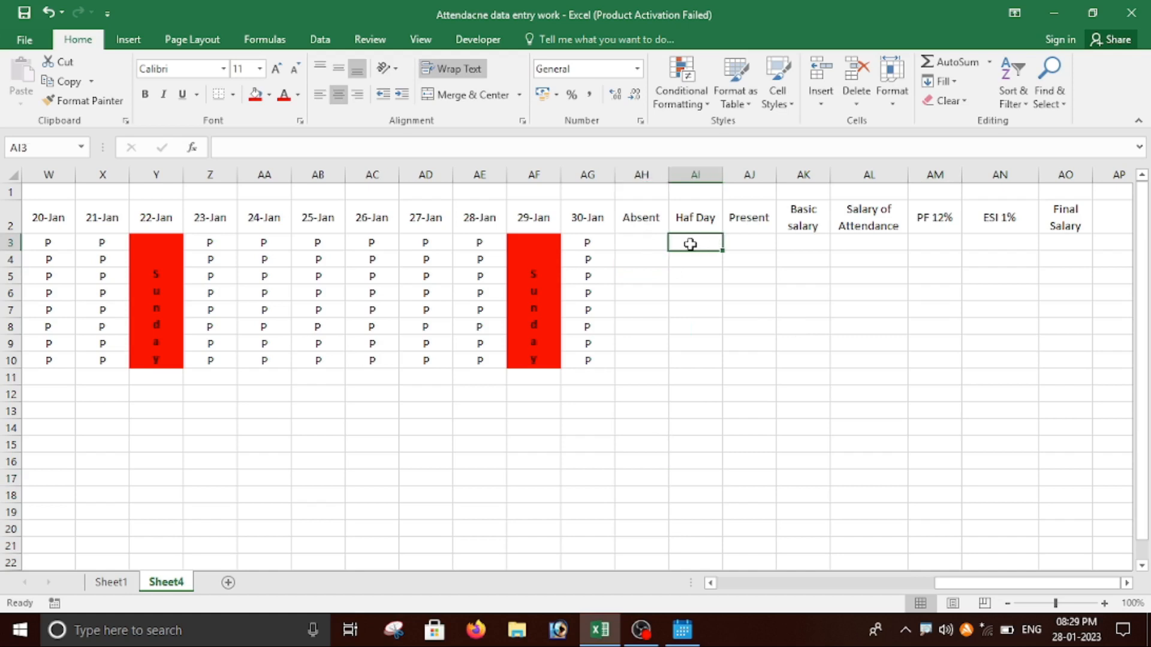
left_click(743, 243)
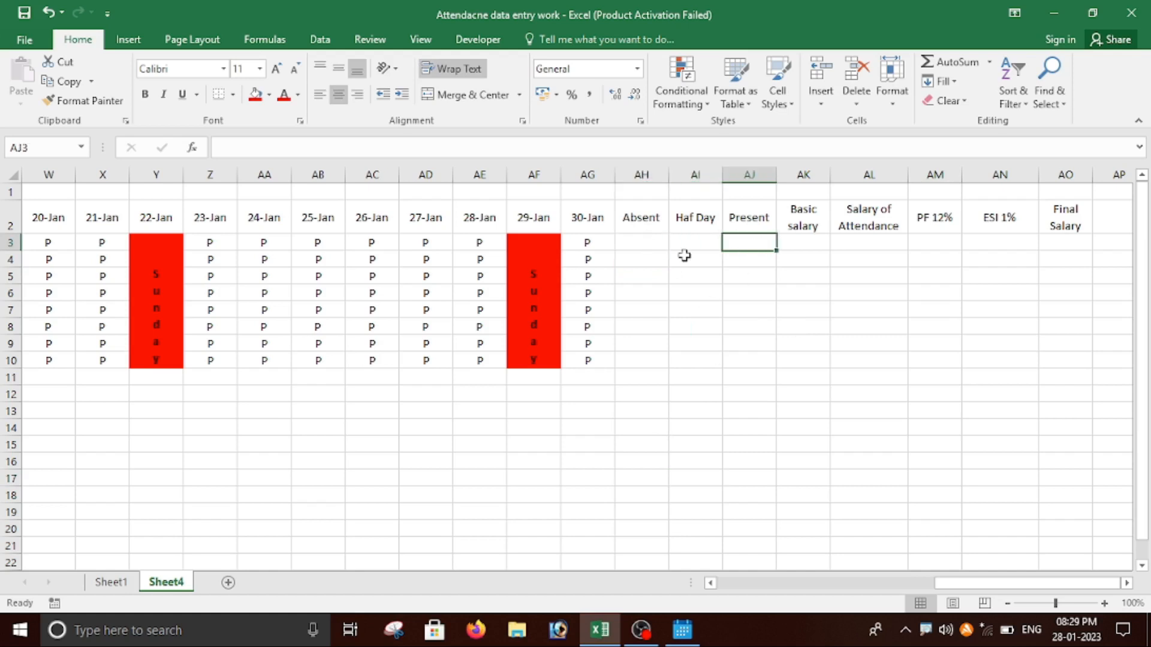
left_click(643, 241)
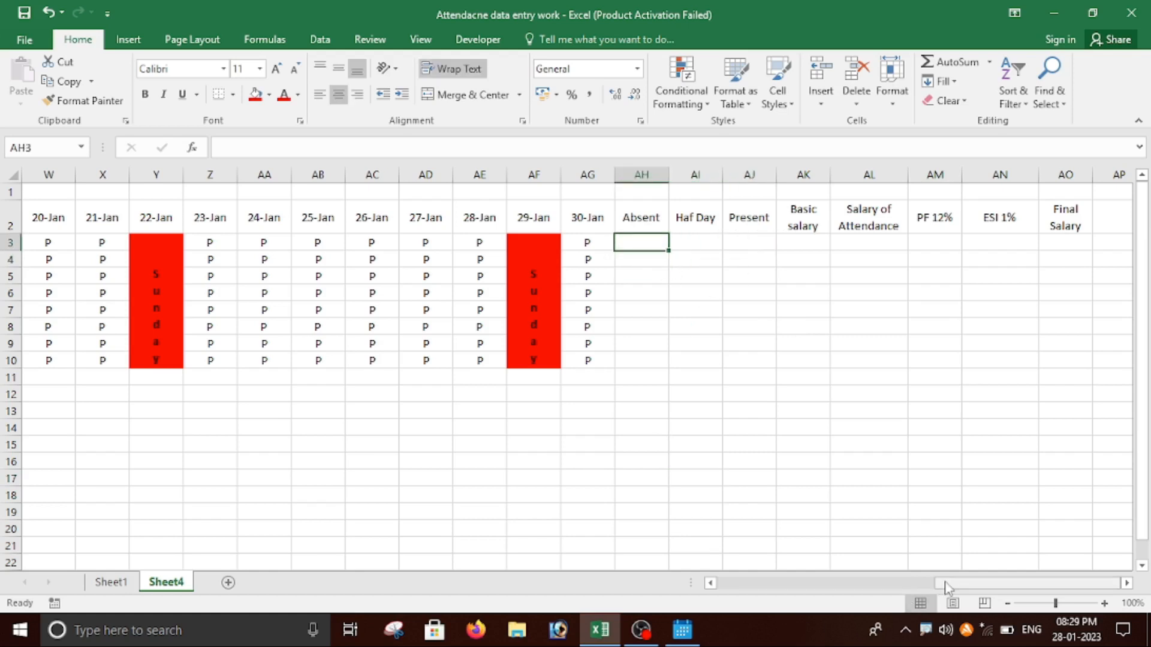
left_click_drag(949, 584, 1126, 524)
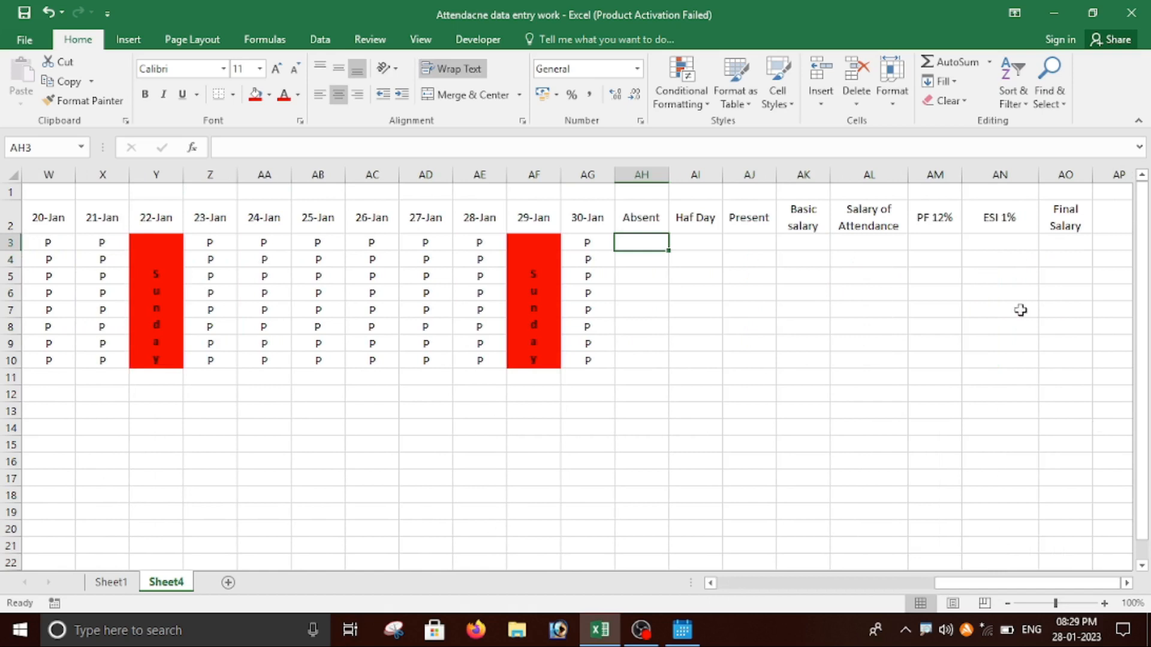
left_click(705, 323)
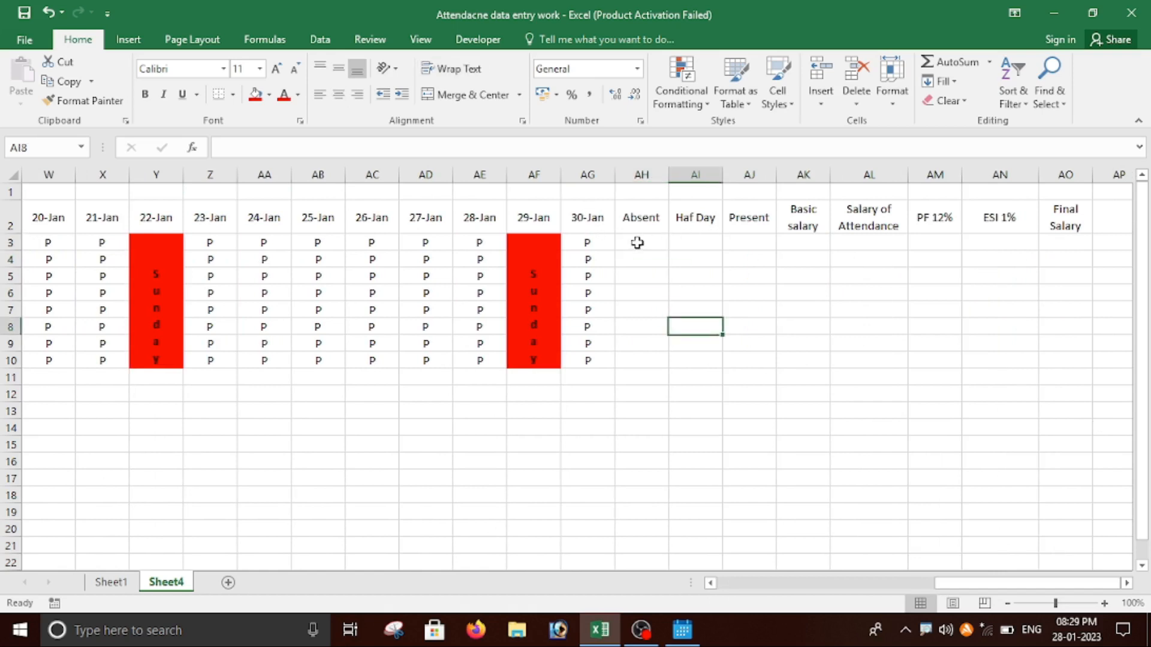
left_click(638, 243)
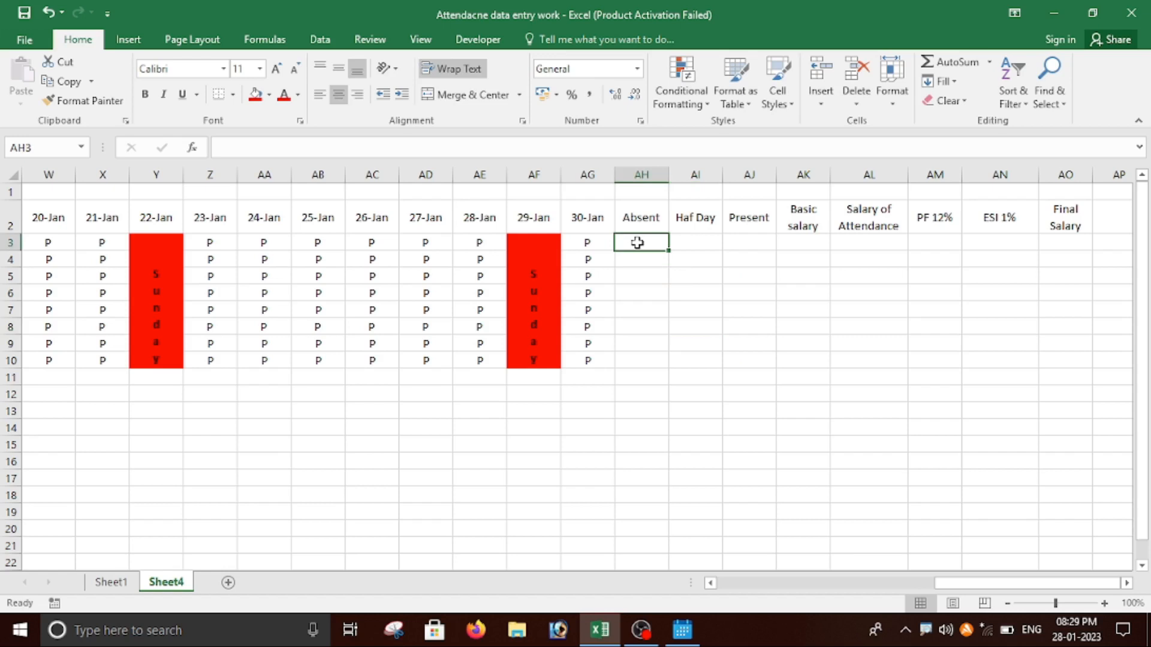
type("=")
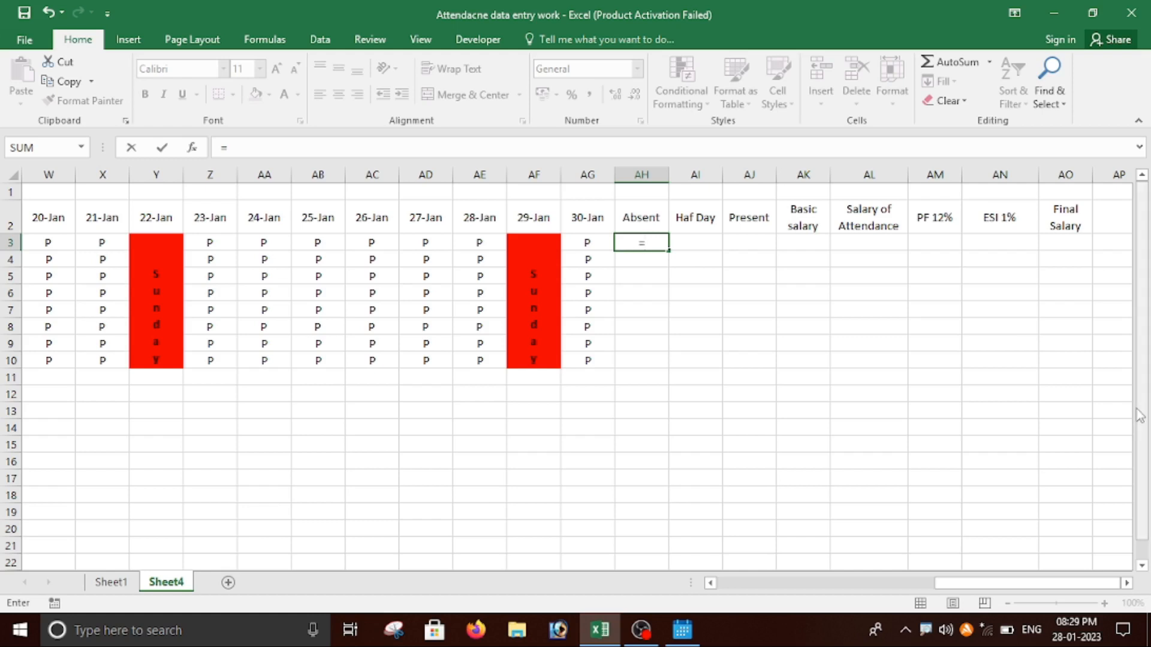
type("COUNT")
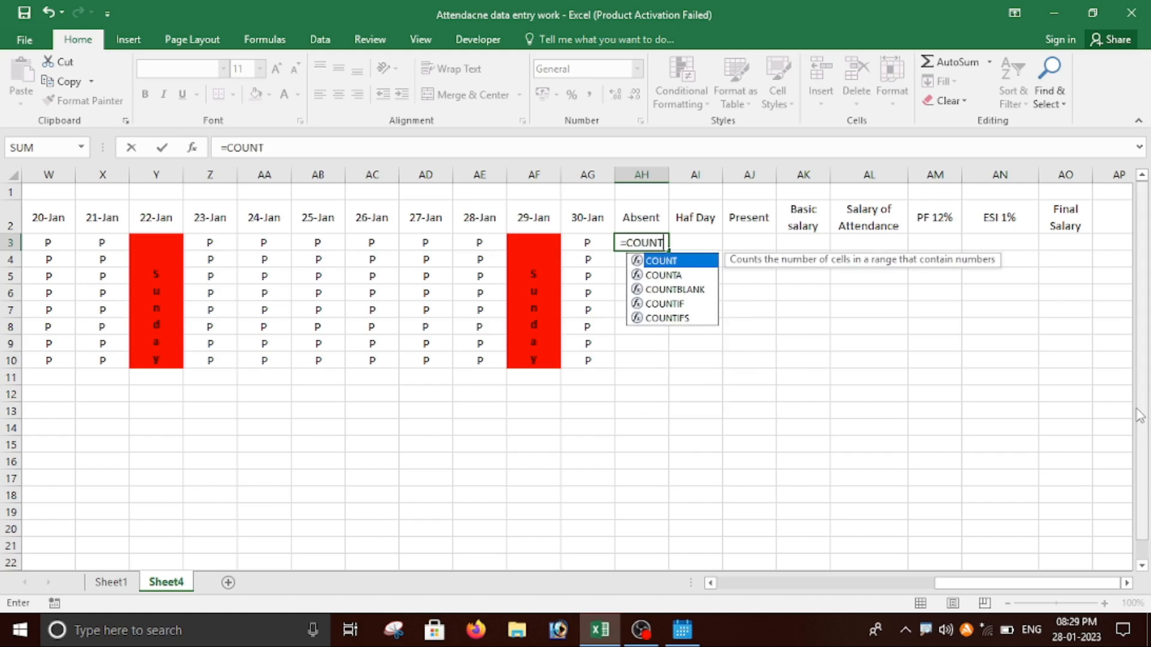
type("IF(")
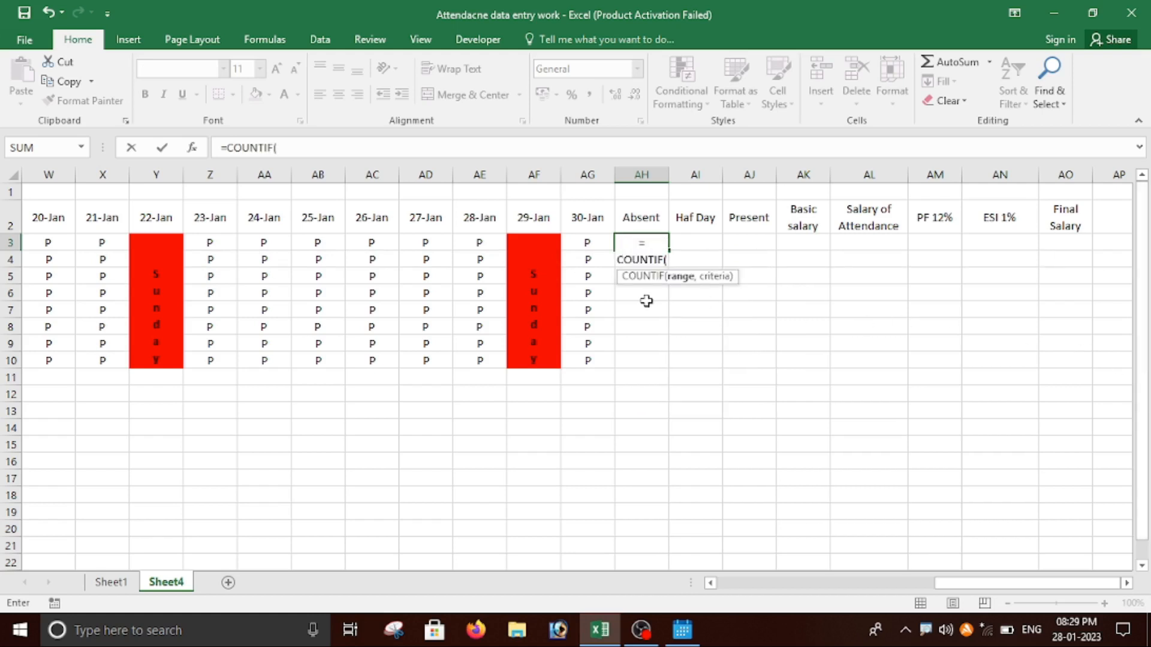
key("BackSpace")
key("BackSpace")
key("BackSpace")
key("BackSpace")
key("BackSpace")
key("BackSpace")
key("BackSpace")
key("BackSpace")
key("BackSpace")
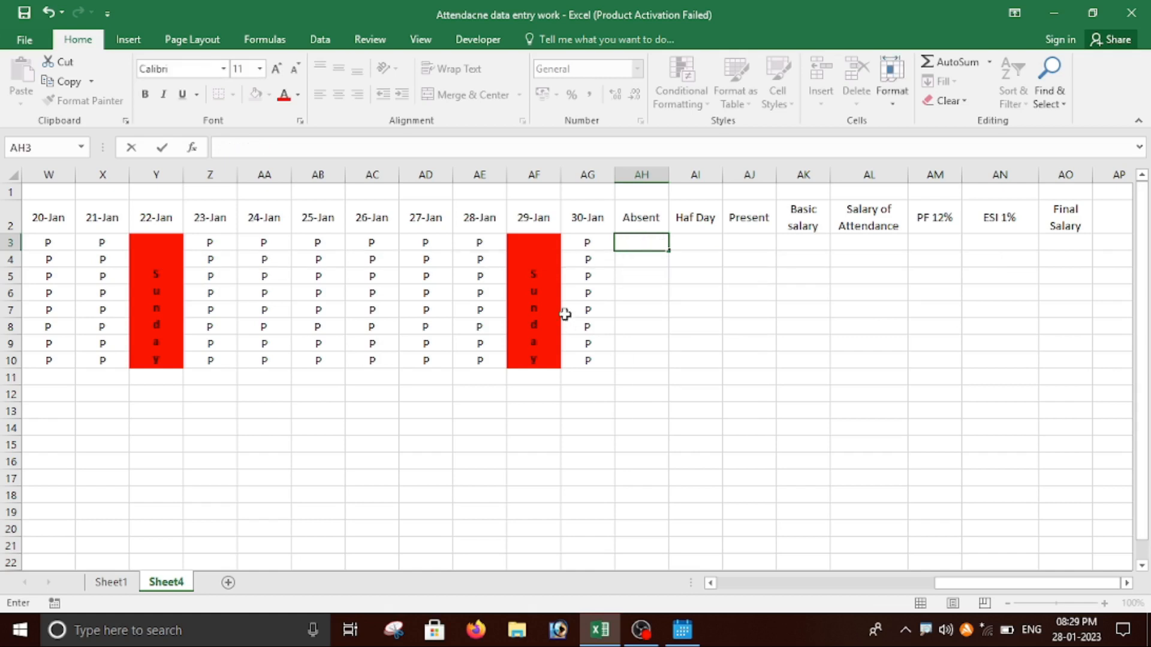
Unmerge the red 29-Jan Sunday block and copy its unmerged formatting onto the 22-Jan Sunday block
left_click(544, 302)
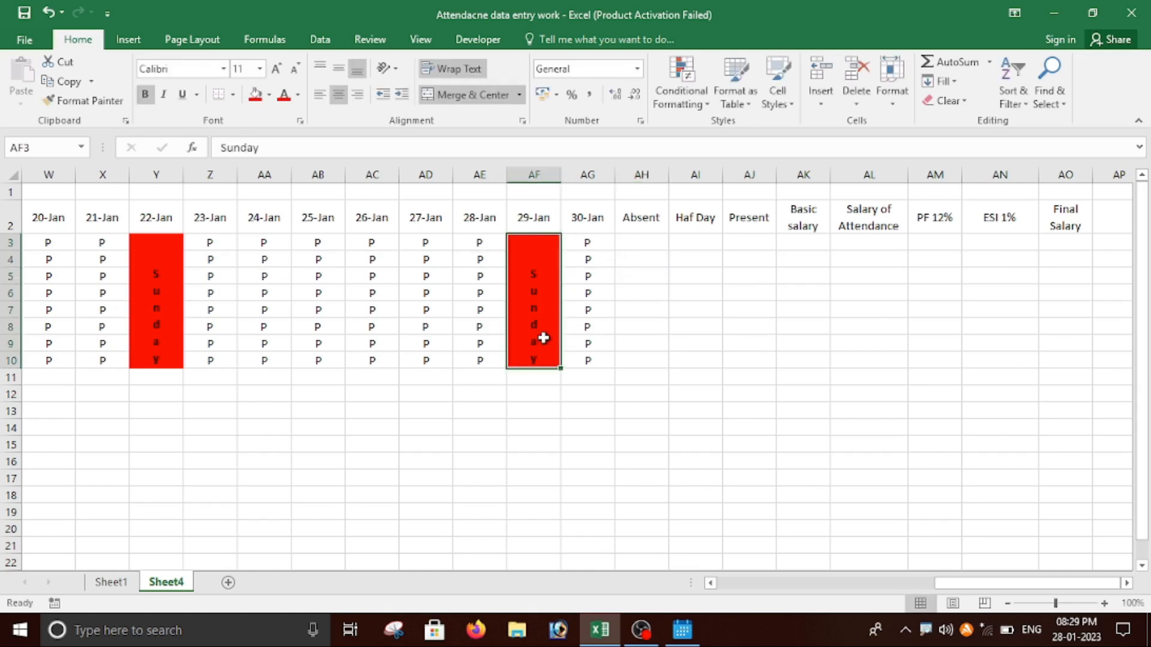
left_click(480, 95)
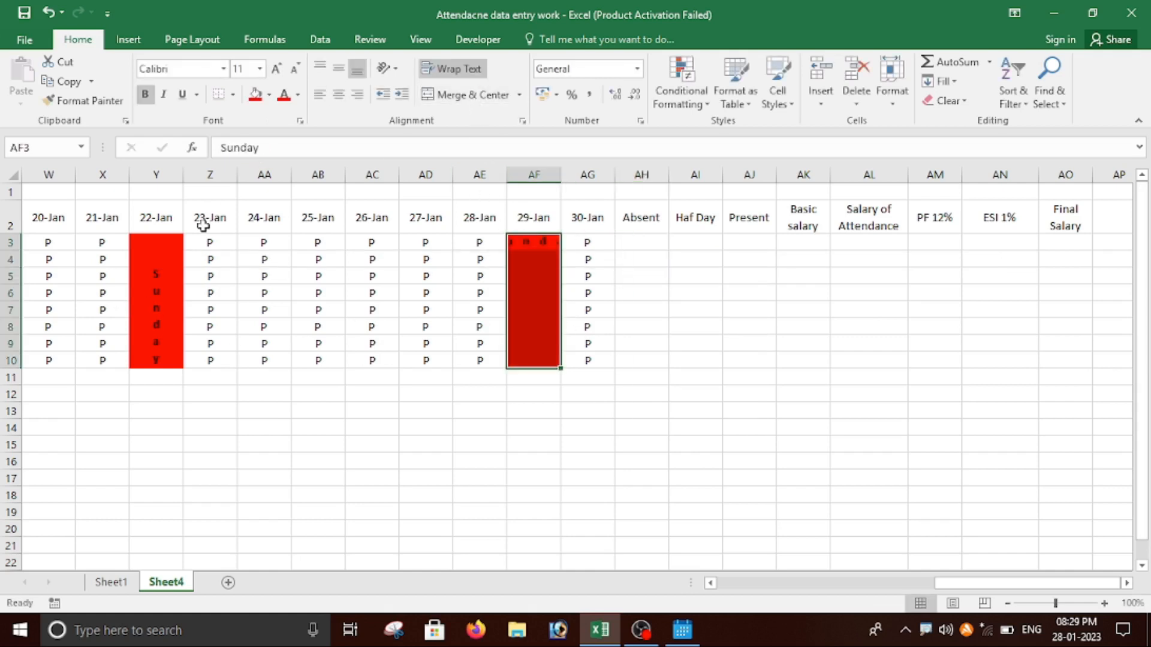
left_click(84, 100)
left_click(154, 282)
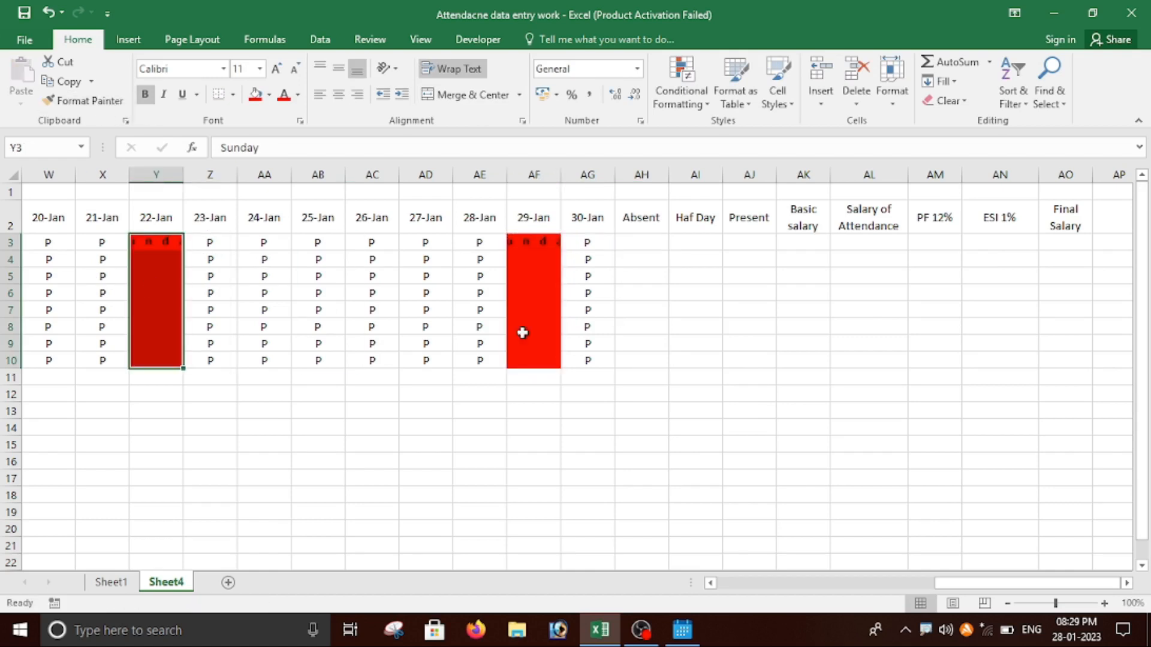
Copy the unmerged Sunday formatting onto the 15-Jan, 08-Jan and 01-Jan Sunday blocks
left_click_drag(983, 584, 904, 595)
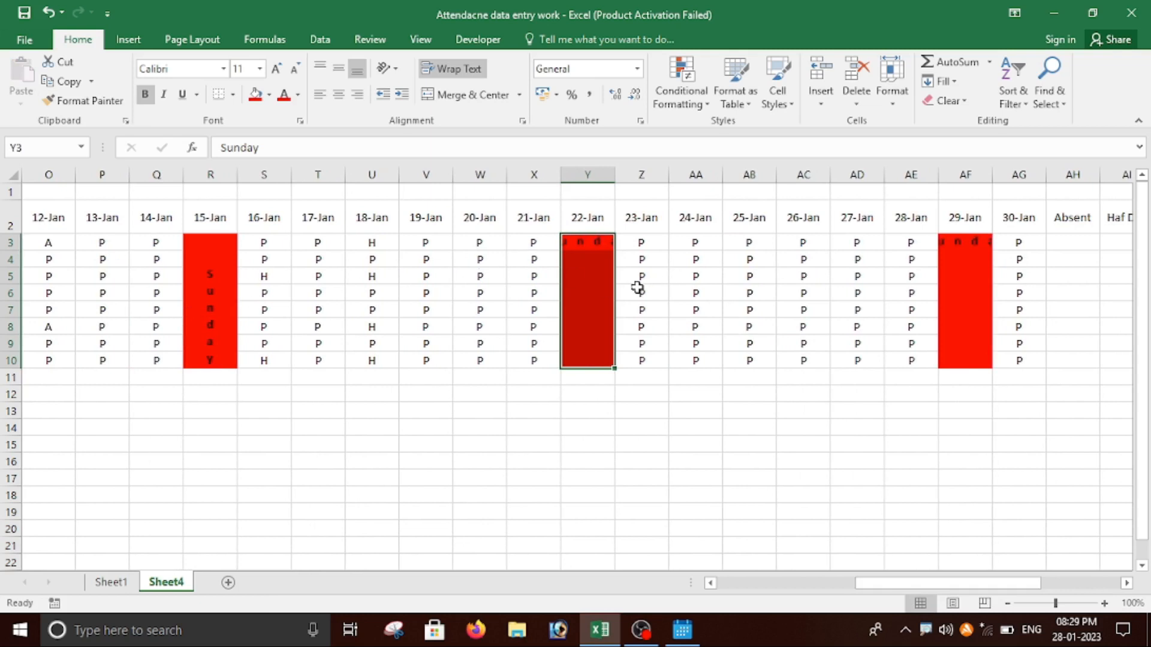
left_click(84, 100)
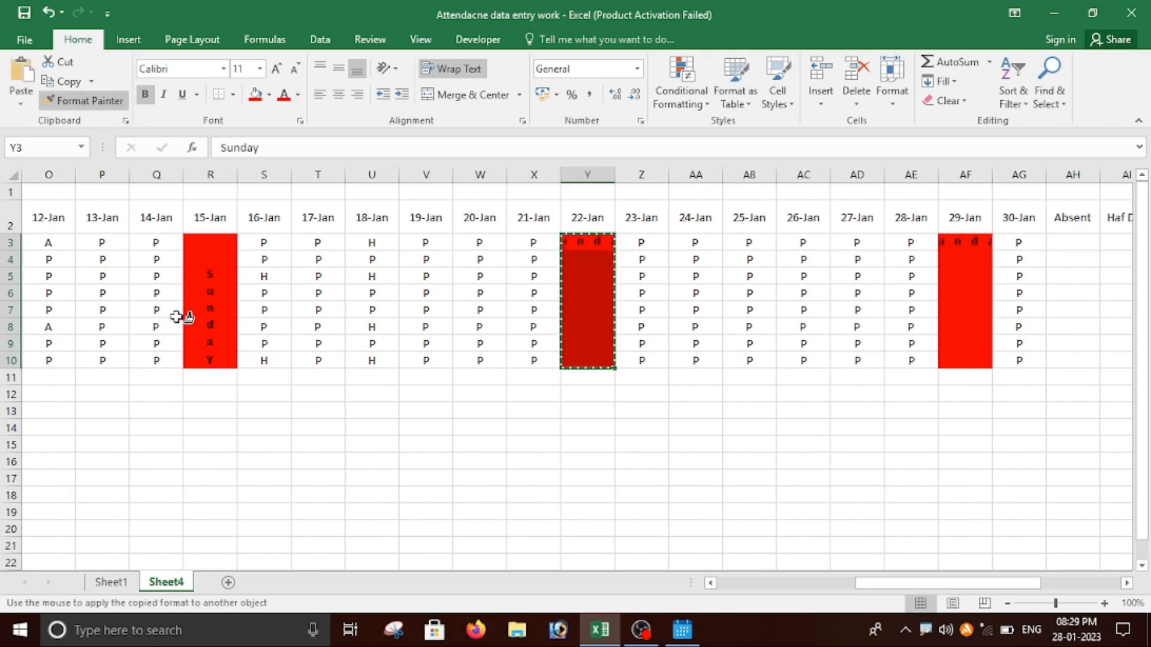
left_click(210, 242)
left_click_drag(877, 585, 749, 585)
left_click(84, 100)
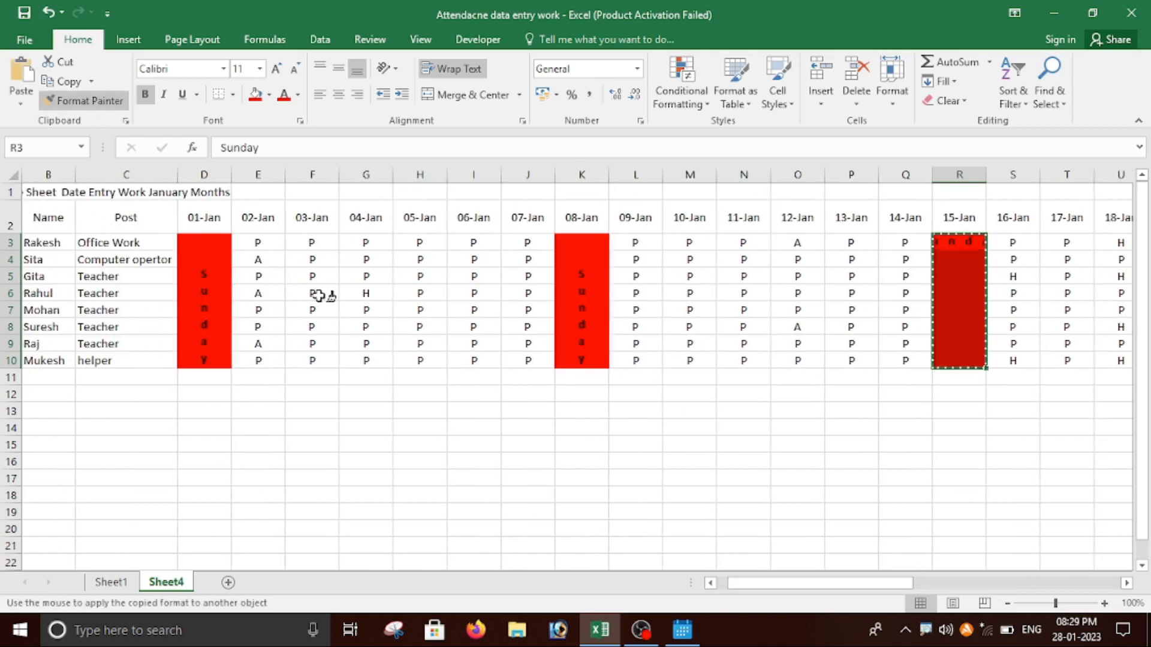
left_click(566, 305)
left_click(84, 100)
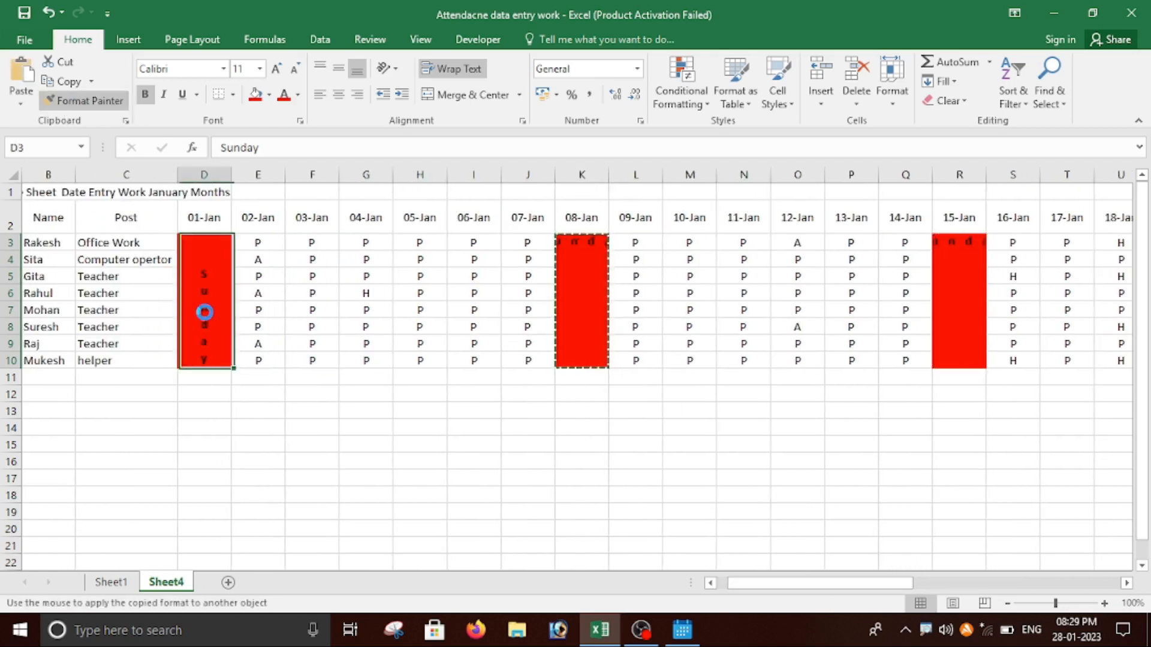
left_click(202, 313)
Count the first employee's absences in Absent cell AH3 with the formula =COUNTIF(D3:AG3,"A")
left_click_drag(798, 595, 987, 537)
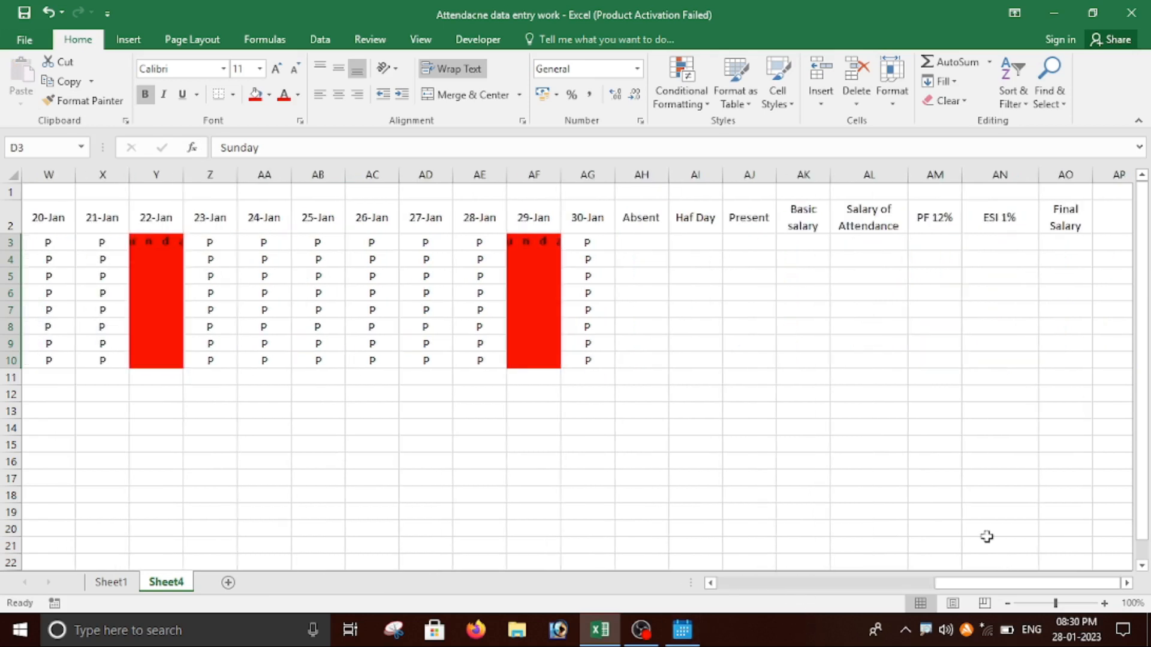
left_click(640, 247)
scroll(640, 247, "left", 2)
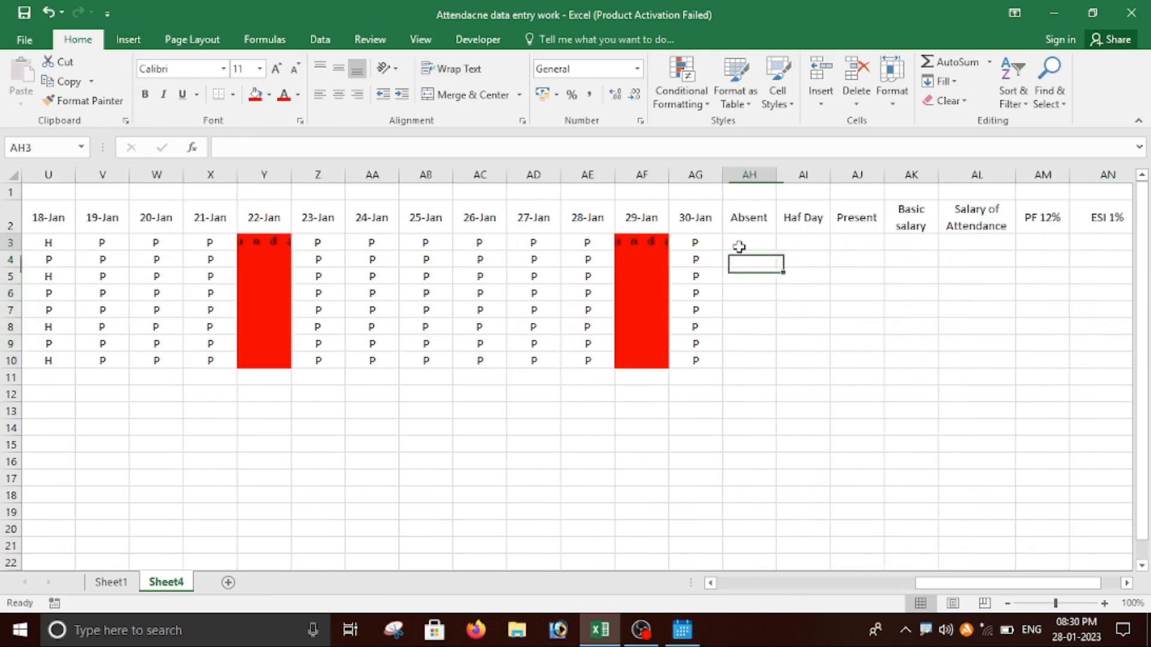
left_click(965, 465)
left_click(743, 245)
type("=")
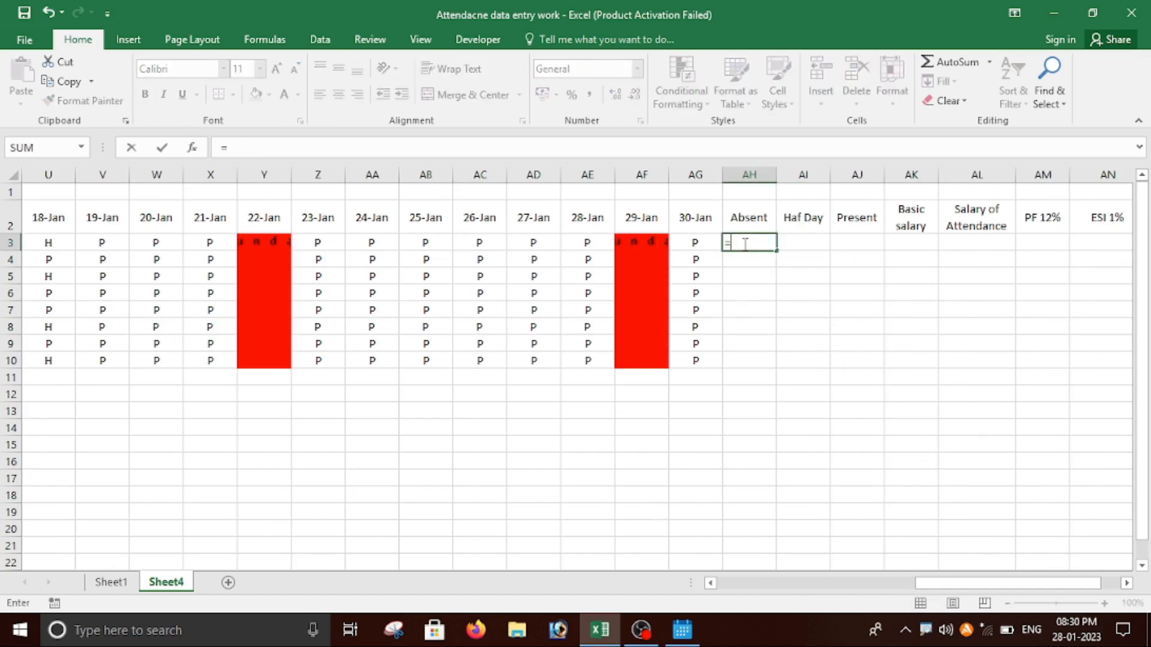
type("count")
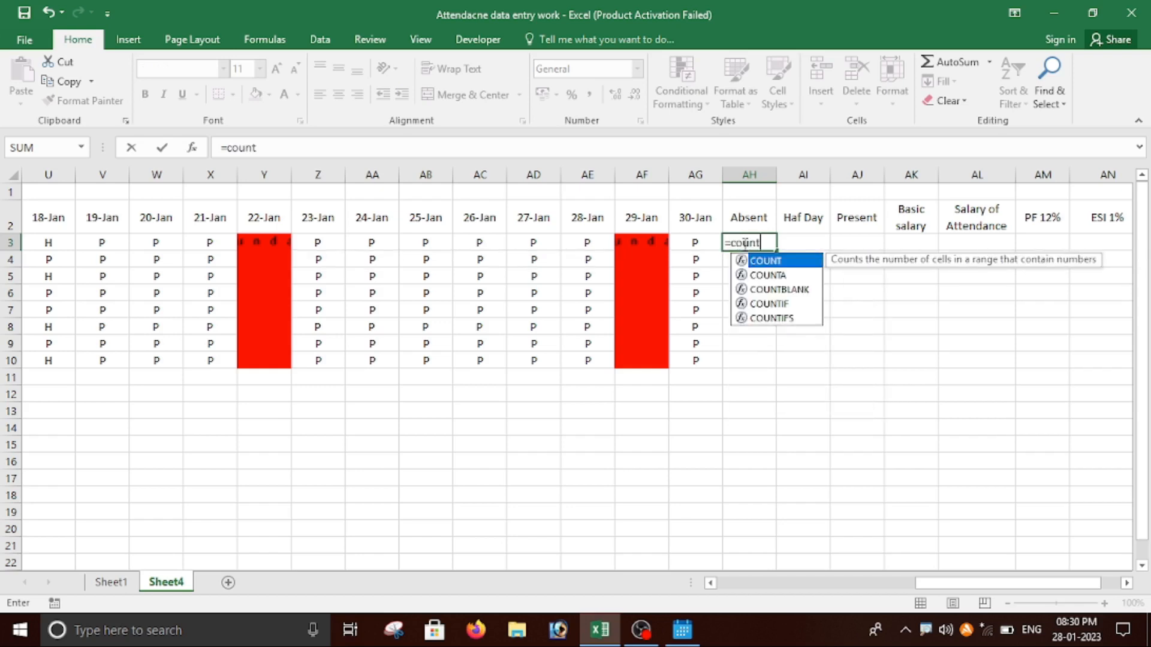
type("if(")
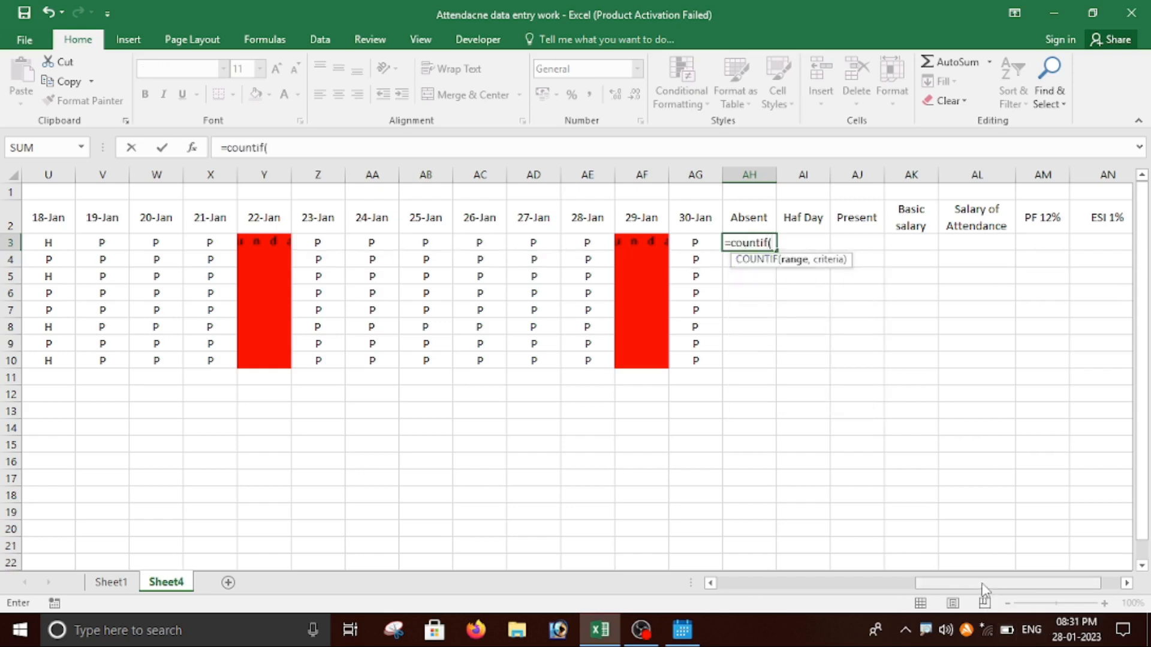
left_click_drag(983, 587, 727, 586)
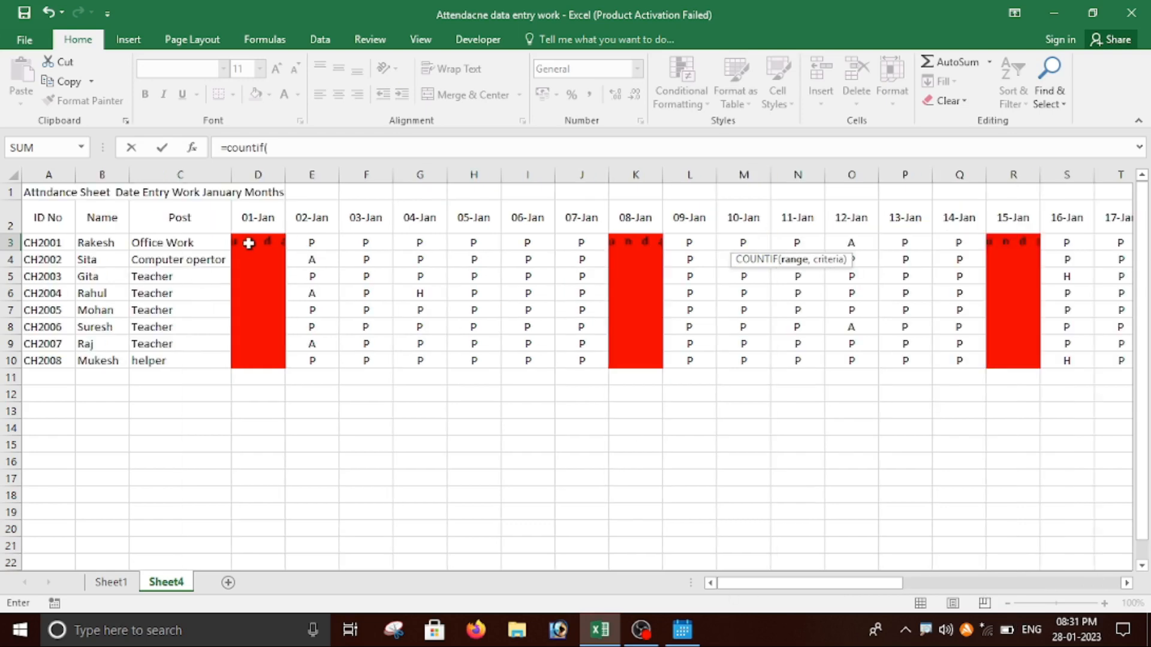
left_click_drag(249, 243, 965, 242)
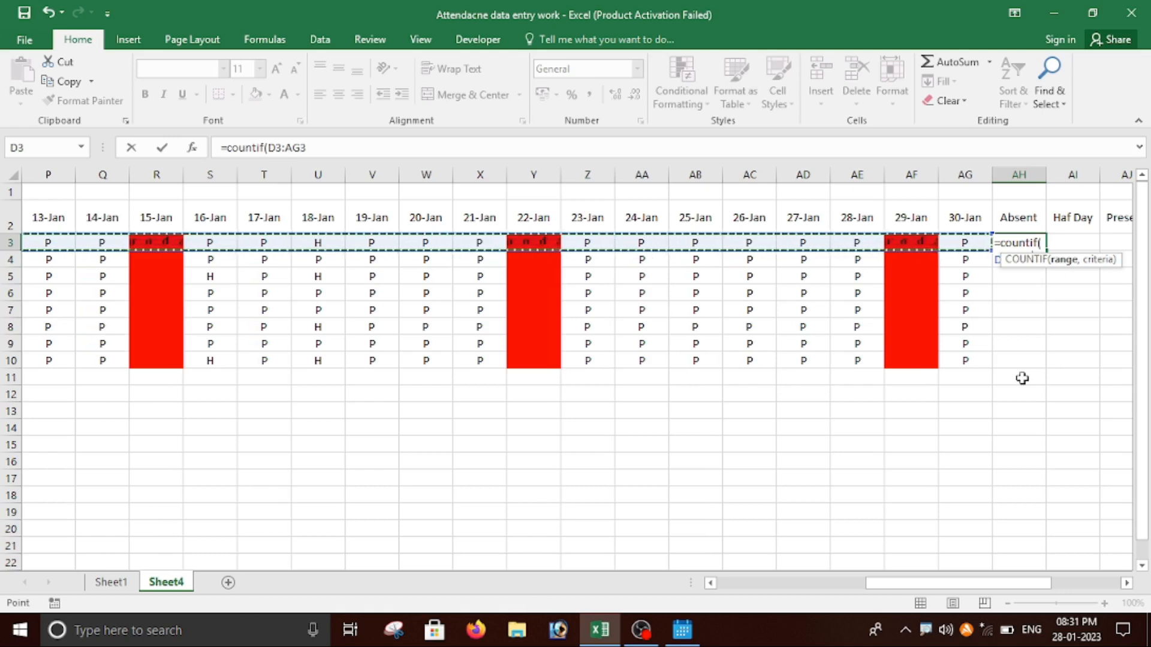
type(",")
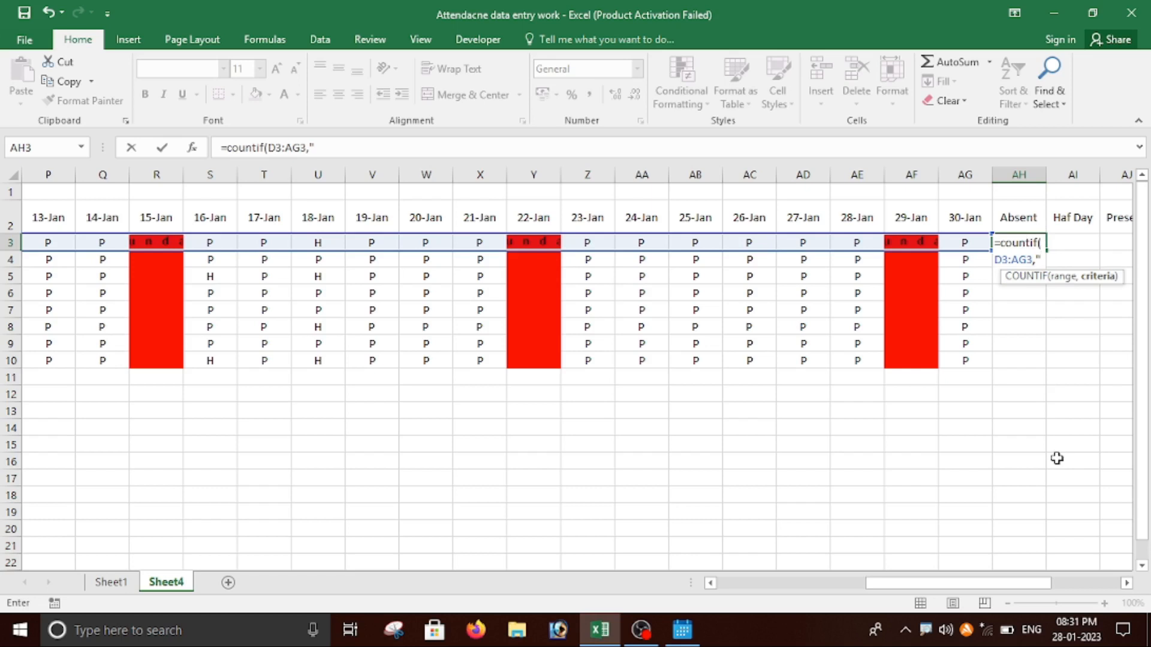
type("A")
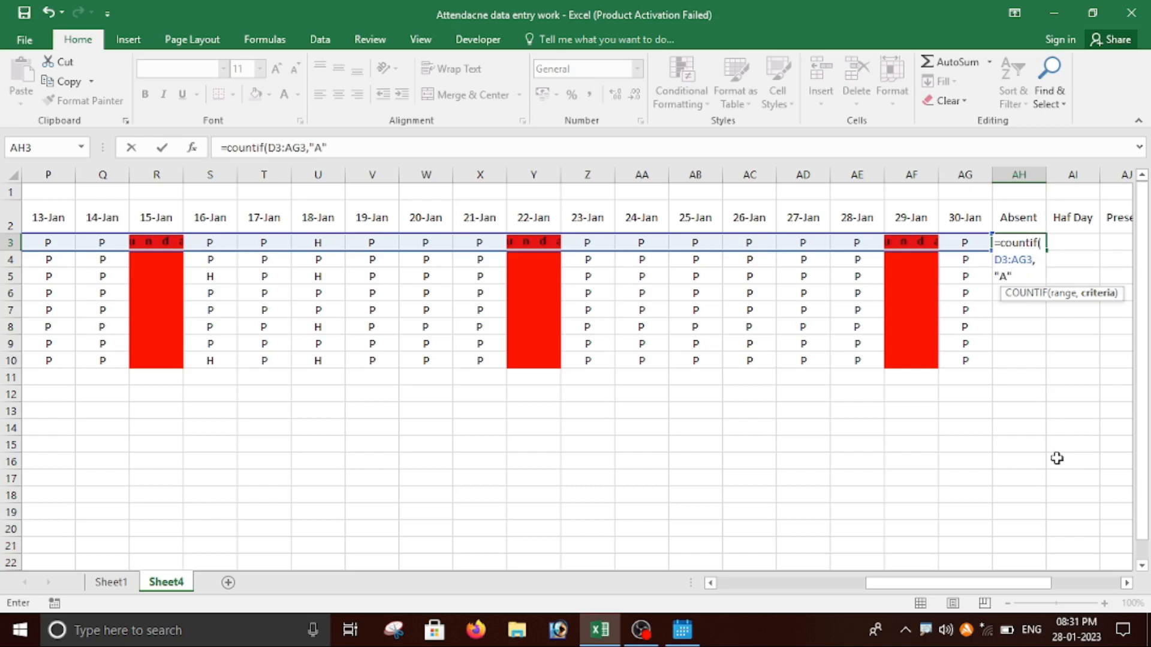
type("\")")
key("ctrl+Return")
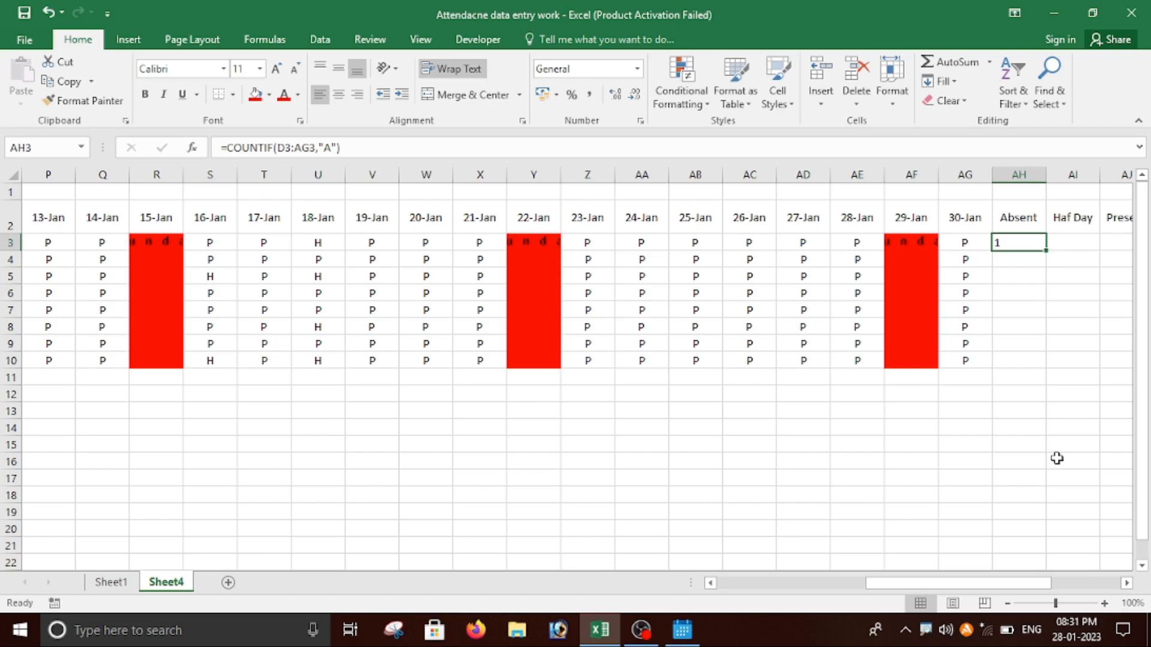
Count the first employee's half days in Haf Day cell AI3 with the formula =COUNTIF(D3:AG3,"H")
key("Right")
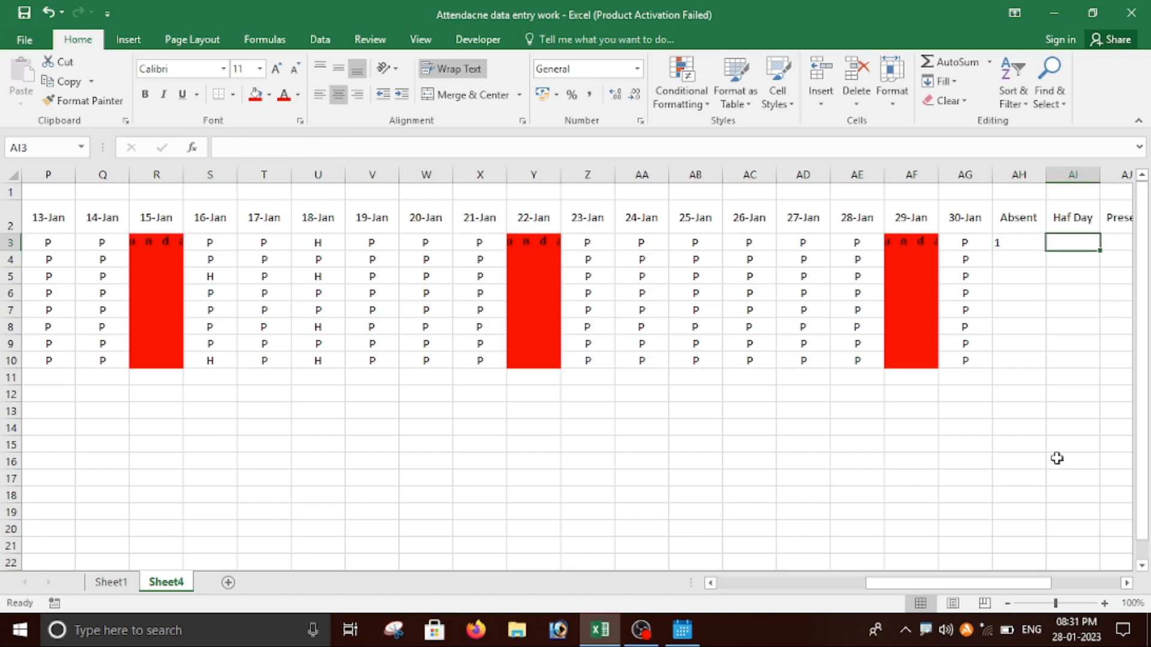
scroll(1057, 458, "right", 1)
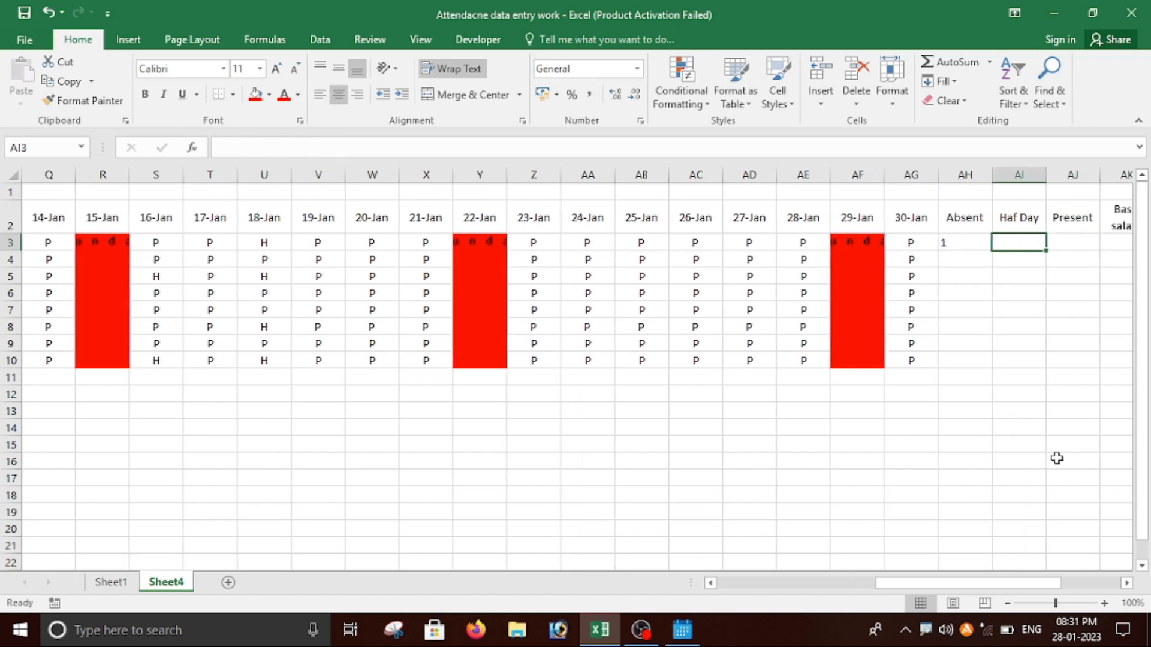
type("=coun")
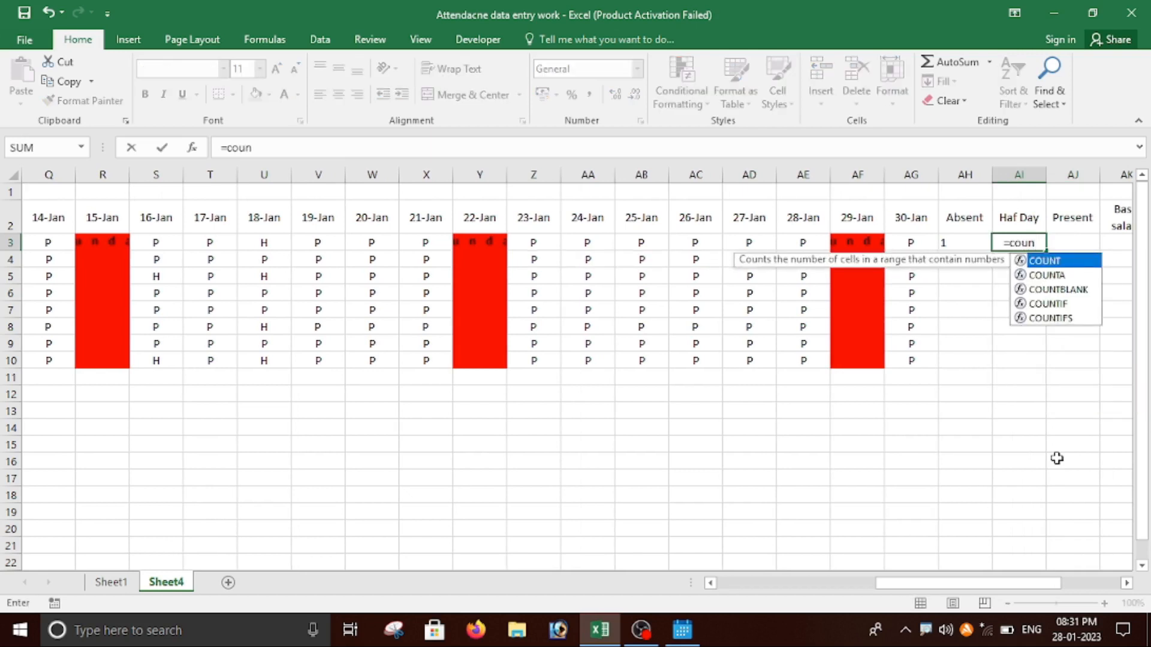
type("tif(")
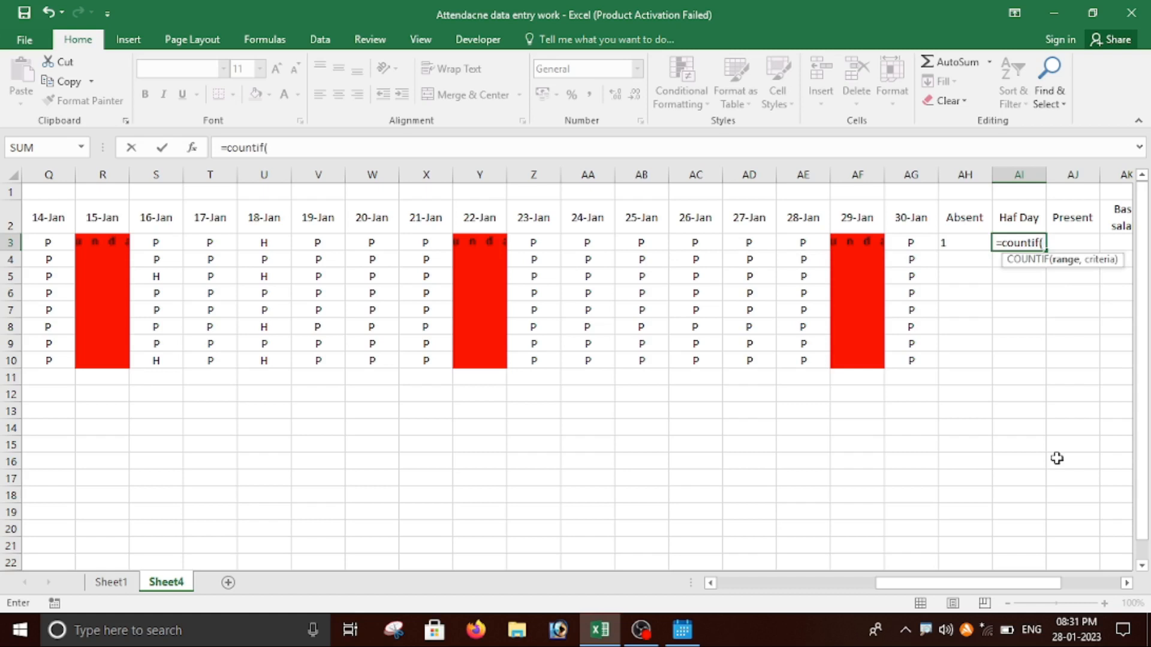
left_click_drag(952, 583, 703, 599)
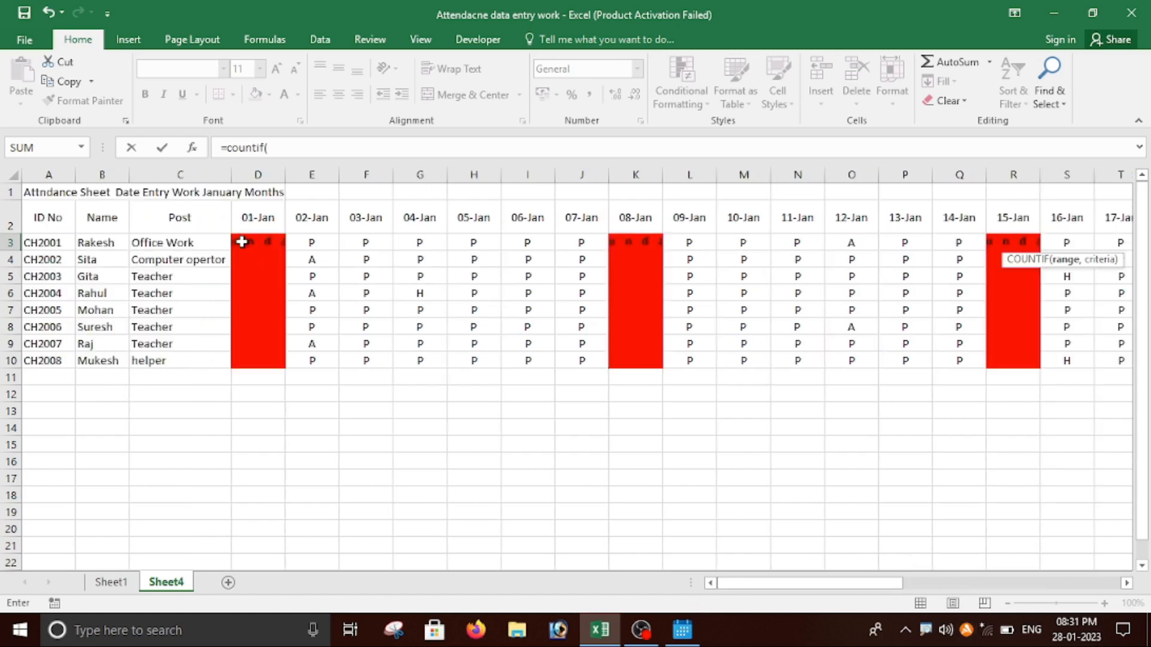
left_click_drag(242, 243, 817, 264)
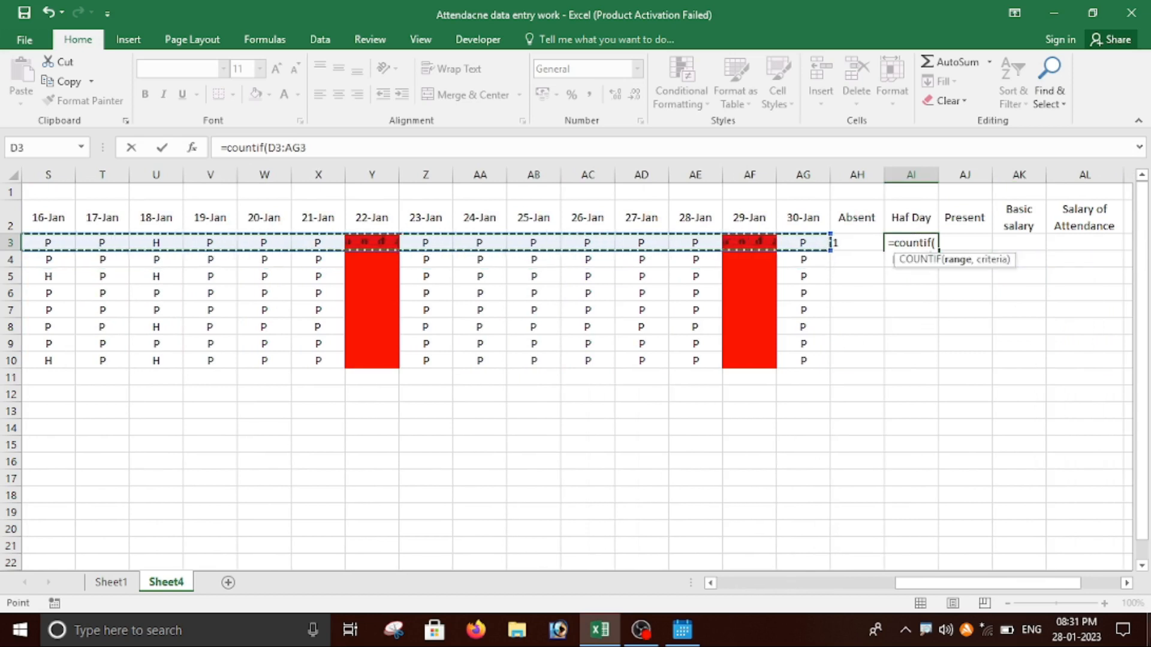
type(",\"")
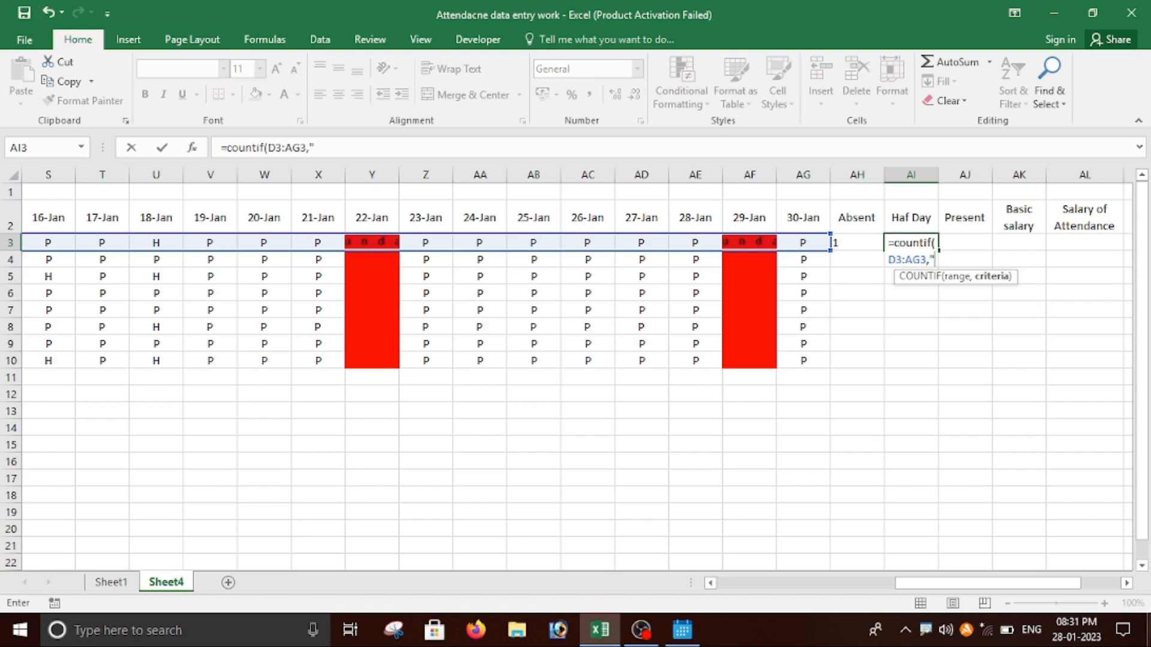
type("H")
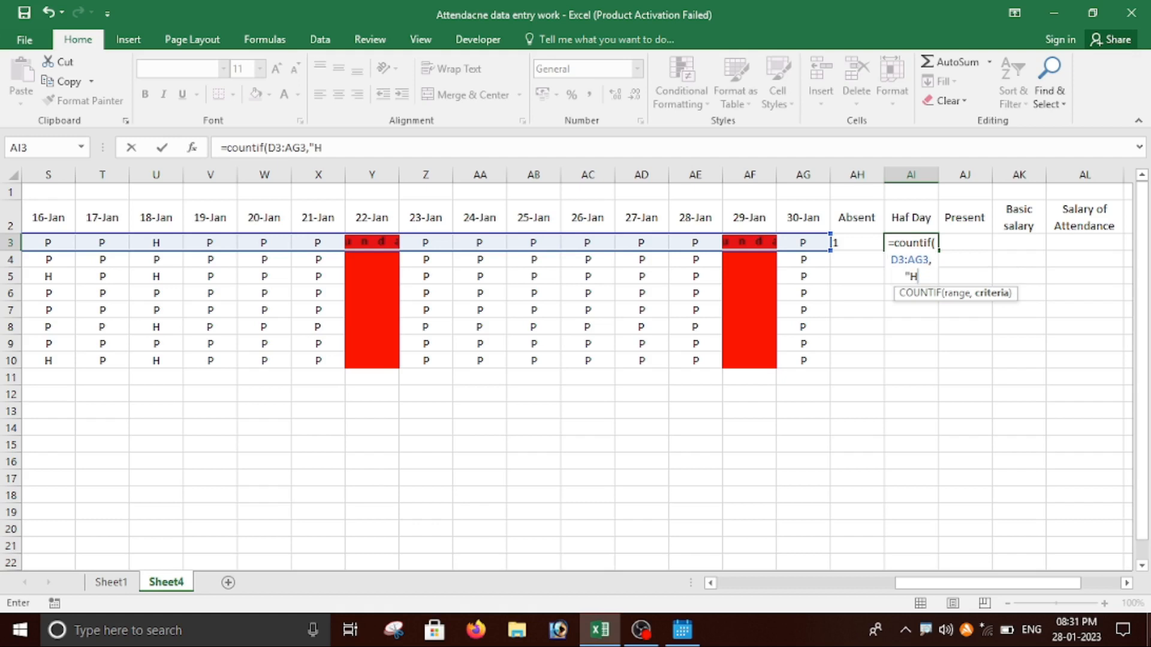
type("\")")
key("Return")
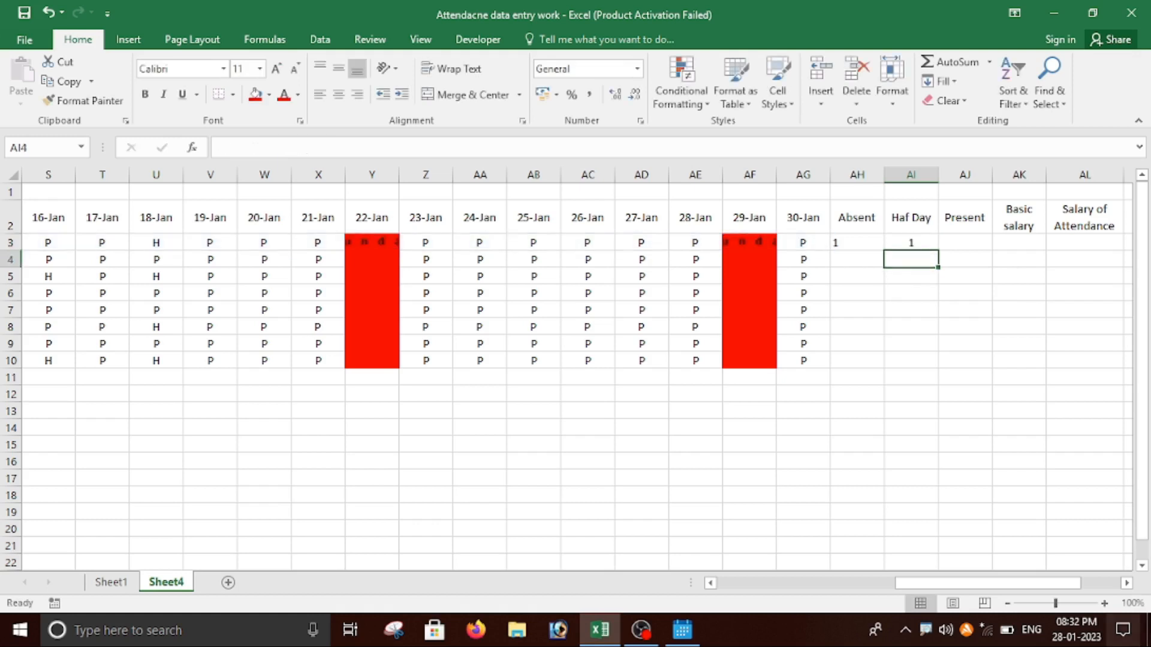
left_click(914, 243)
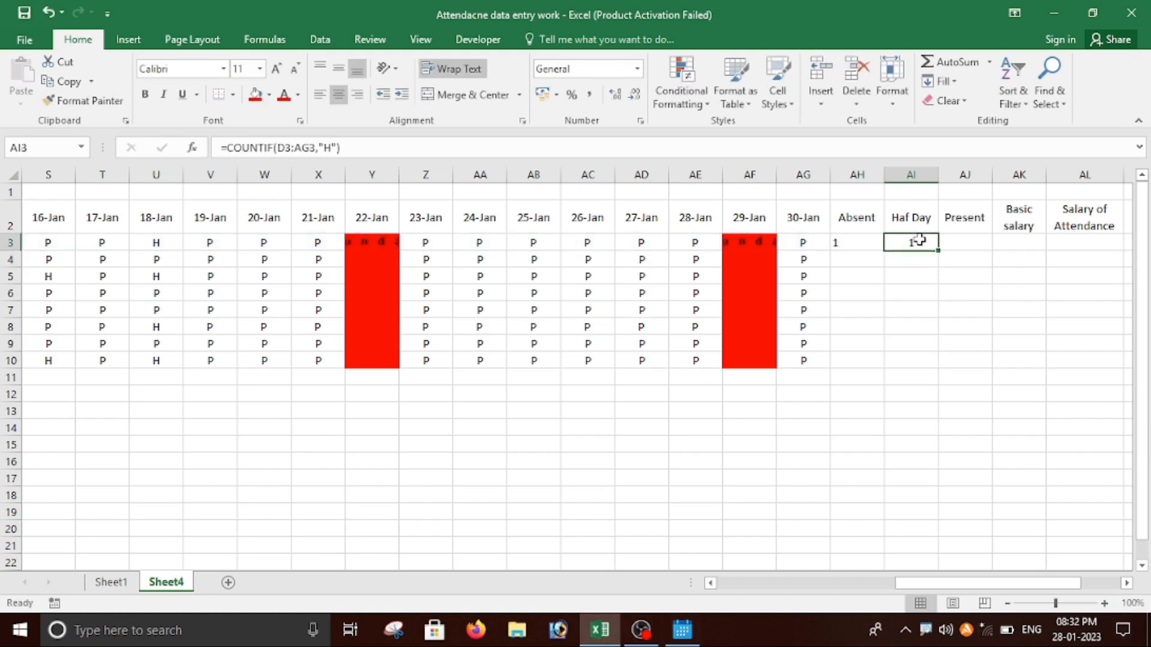
Calculate the first employee's present days in Present cell AJ3 with the formula =30-AH3-(AI3/2)
left_click(969, 242)
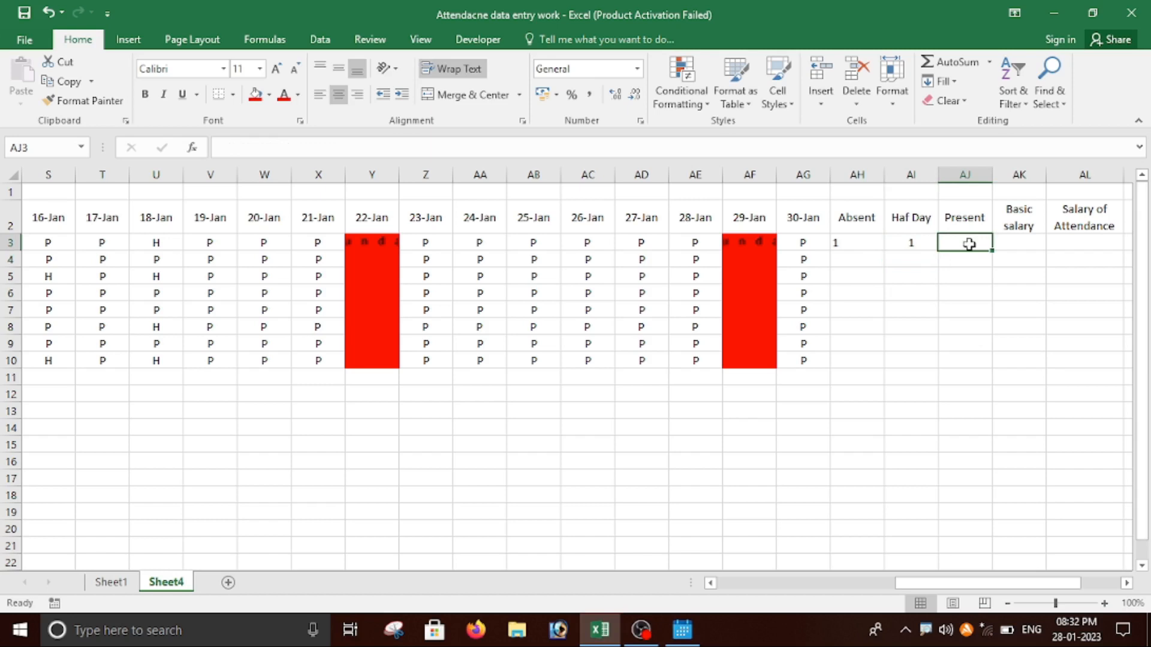
type("=")
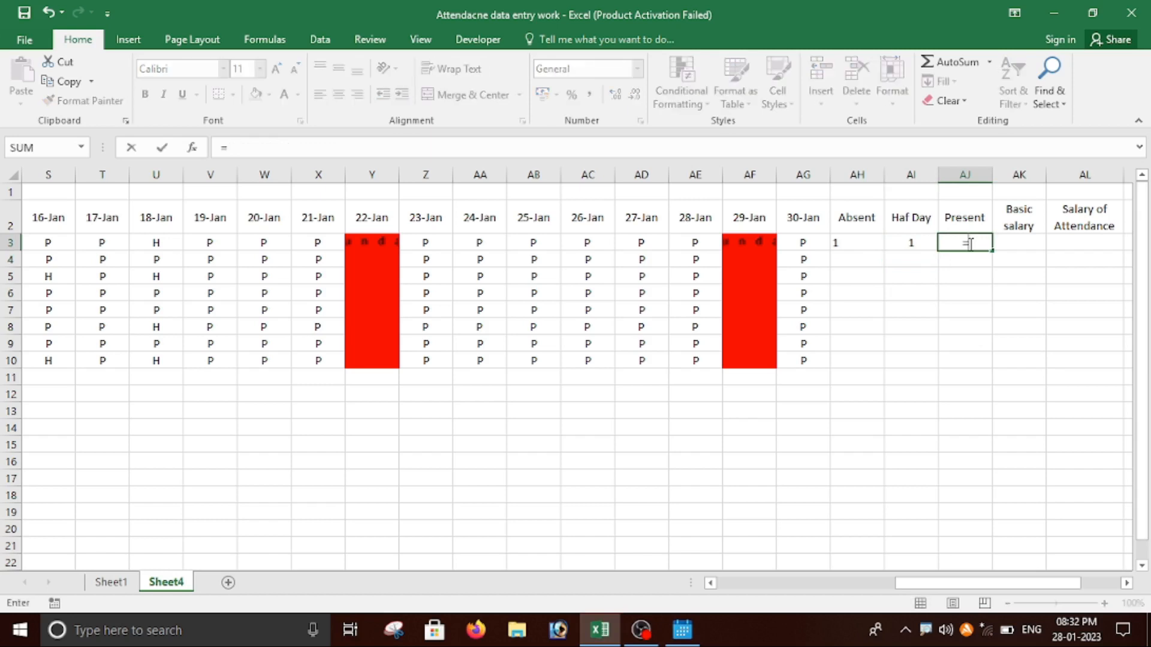
type("30-")
left_click(860, 246)
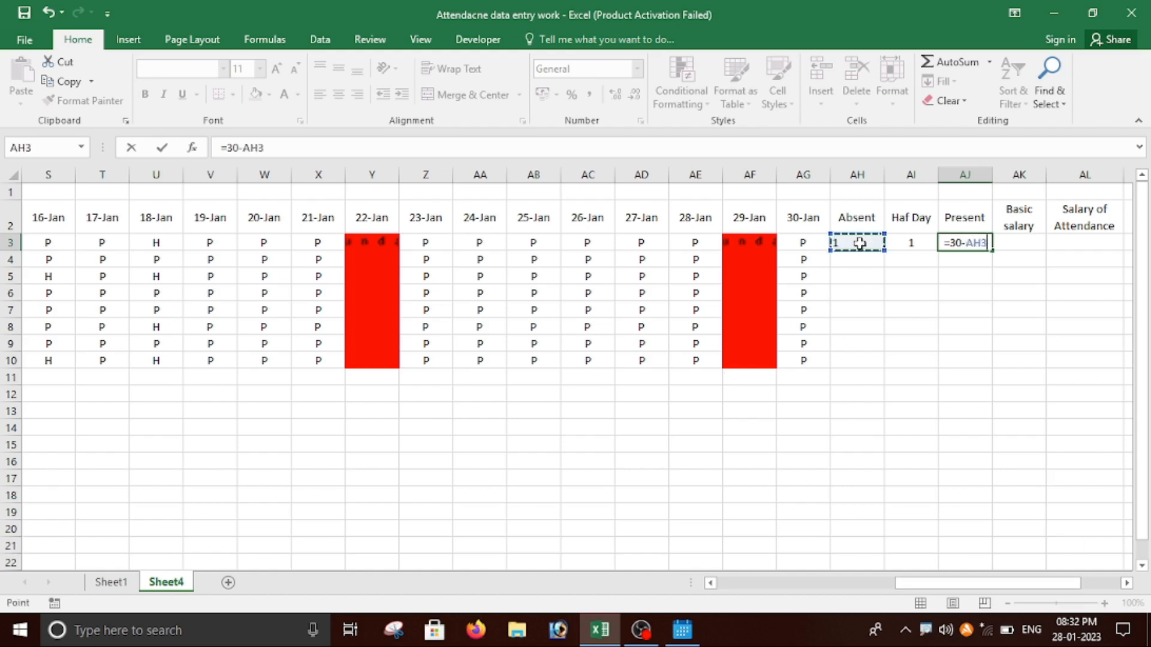
type("-(")
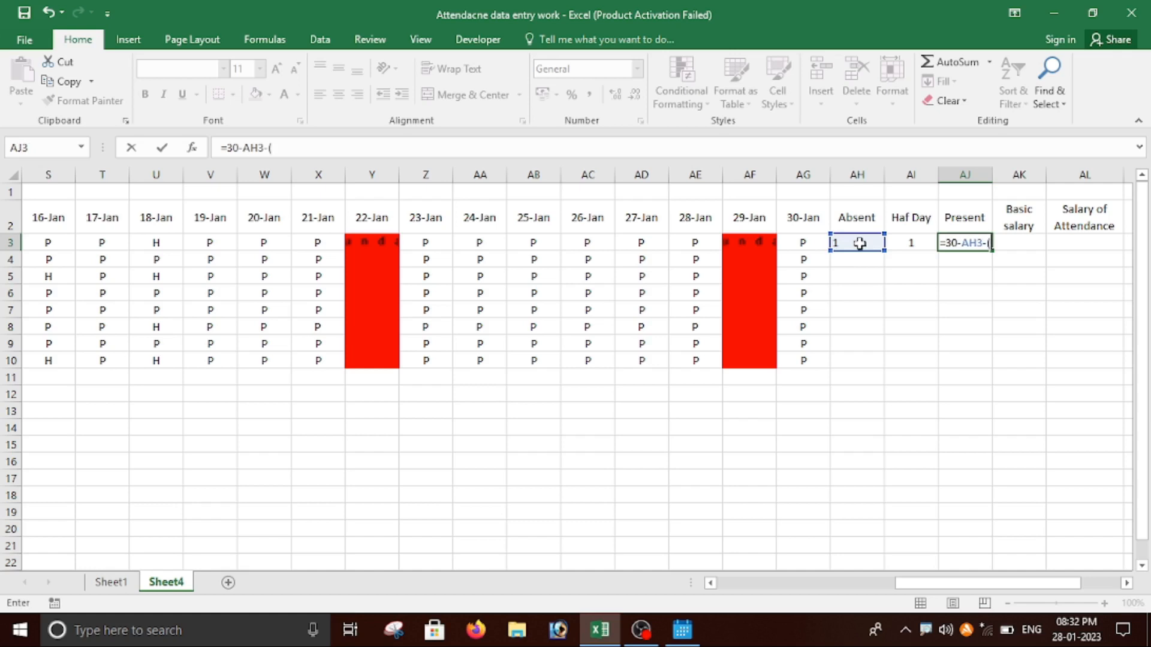
left_click(912, 243)
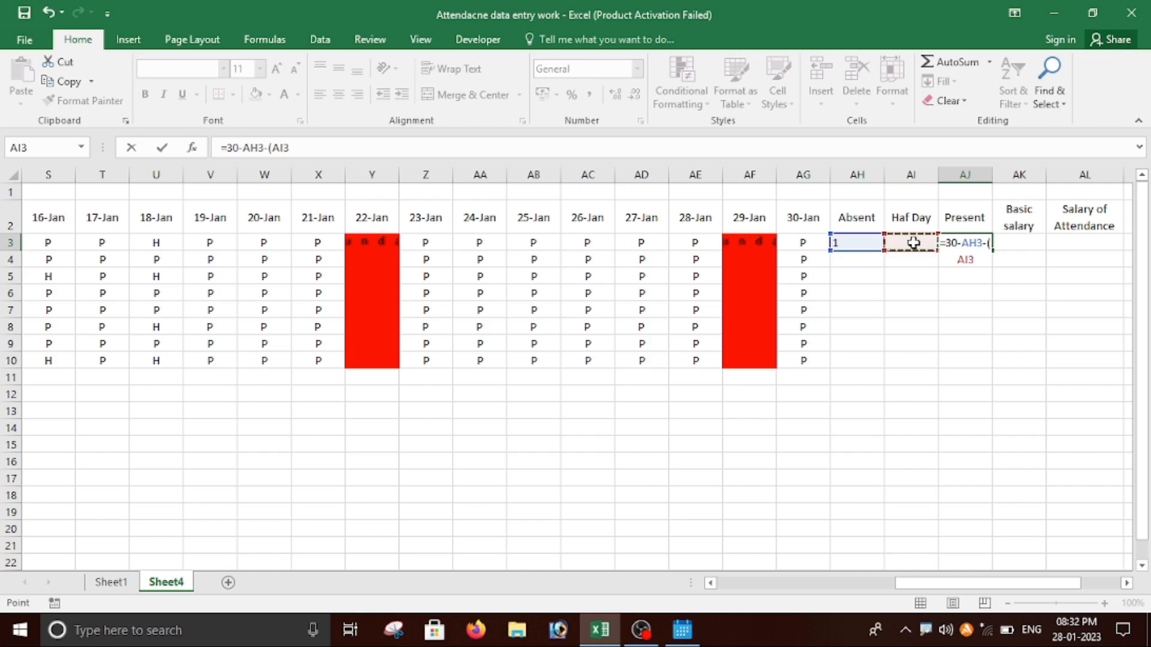
type("/2)")
key("Return")
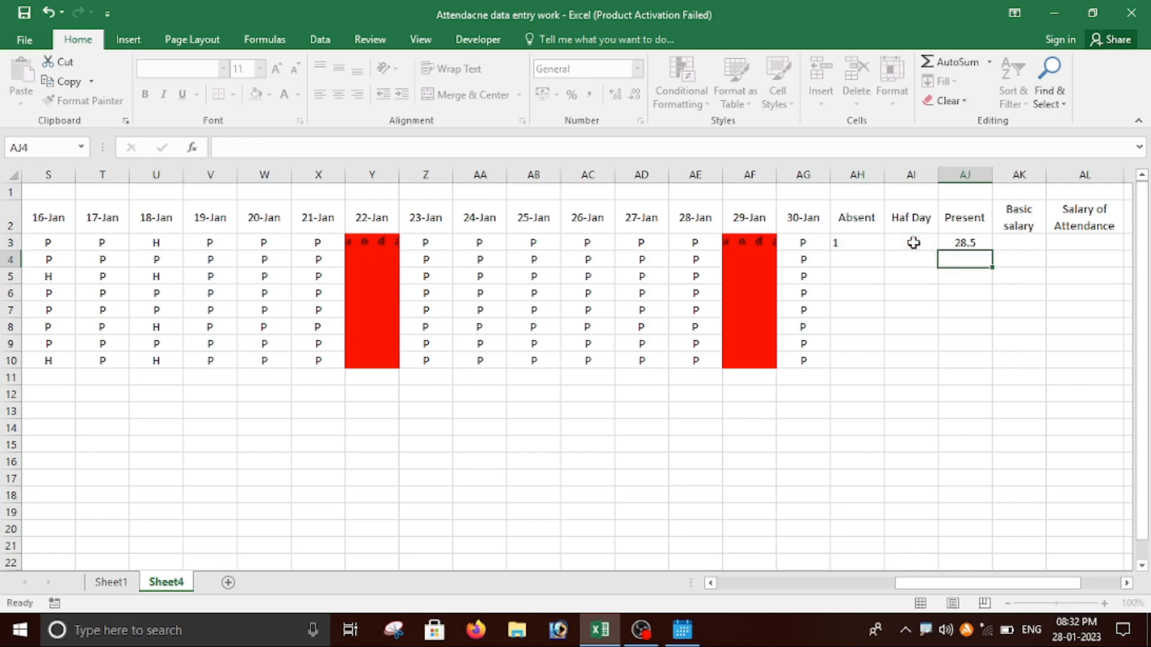
key("Up")
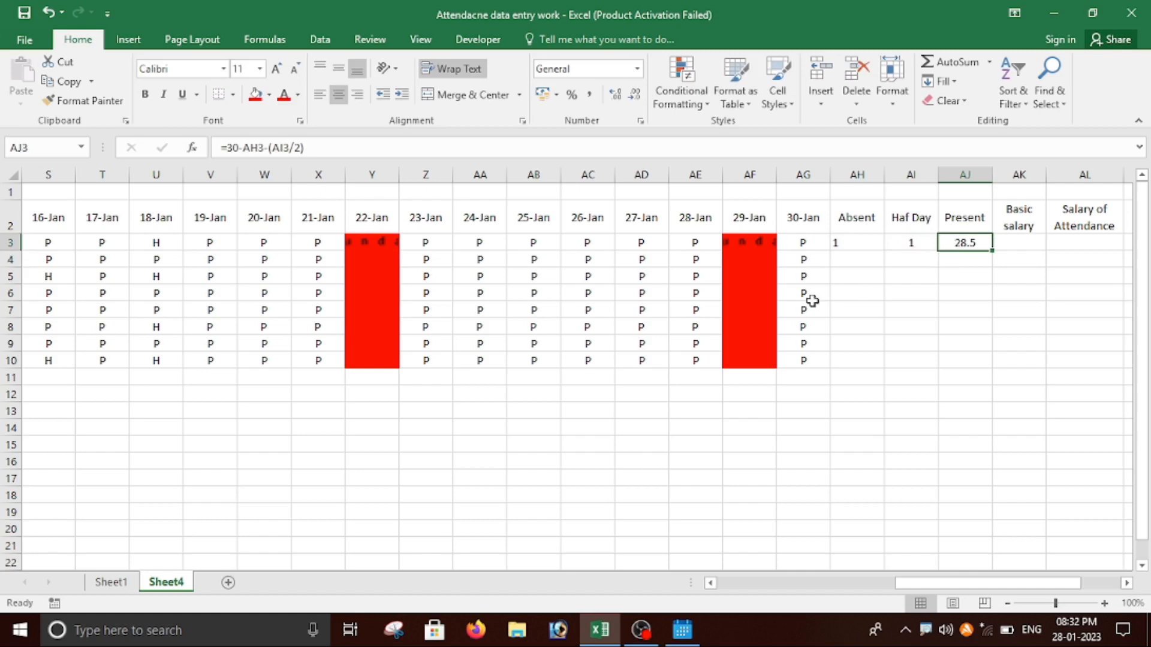
left_click(843, 241)
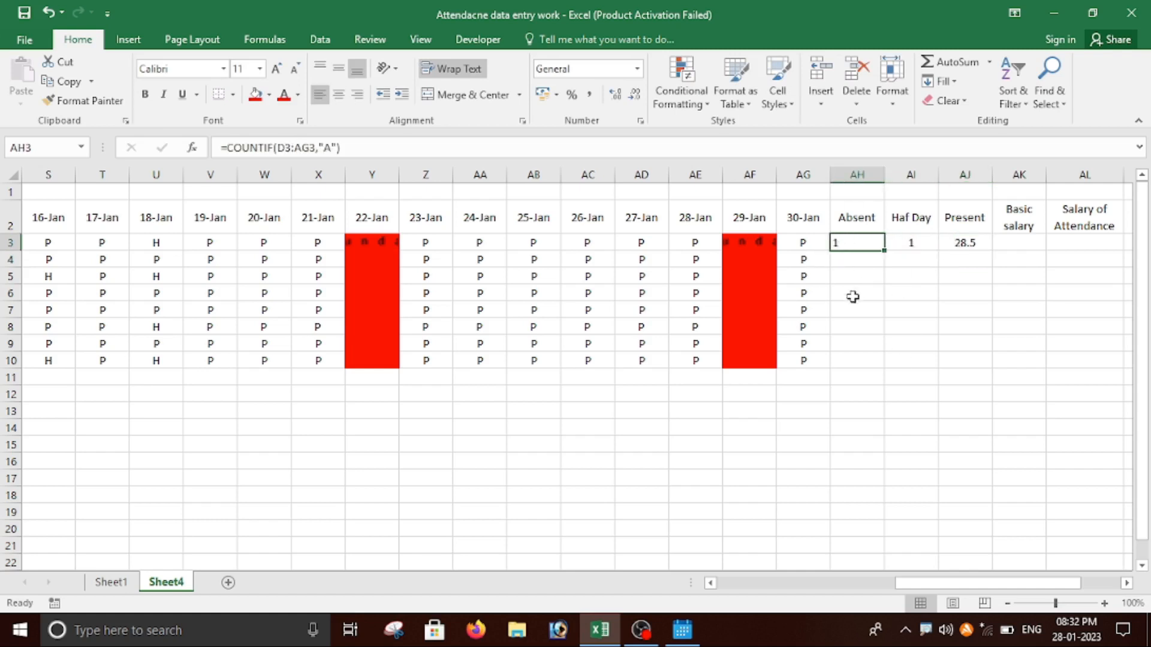
Fill the Absent, Haf Day and Present formulas from row 3 down through row 10 for all employees
double_click(884, 249)
left_click(925, 245)
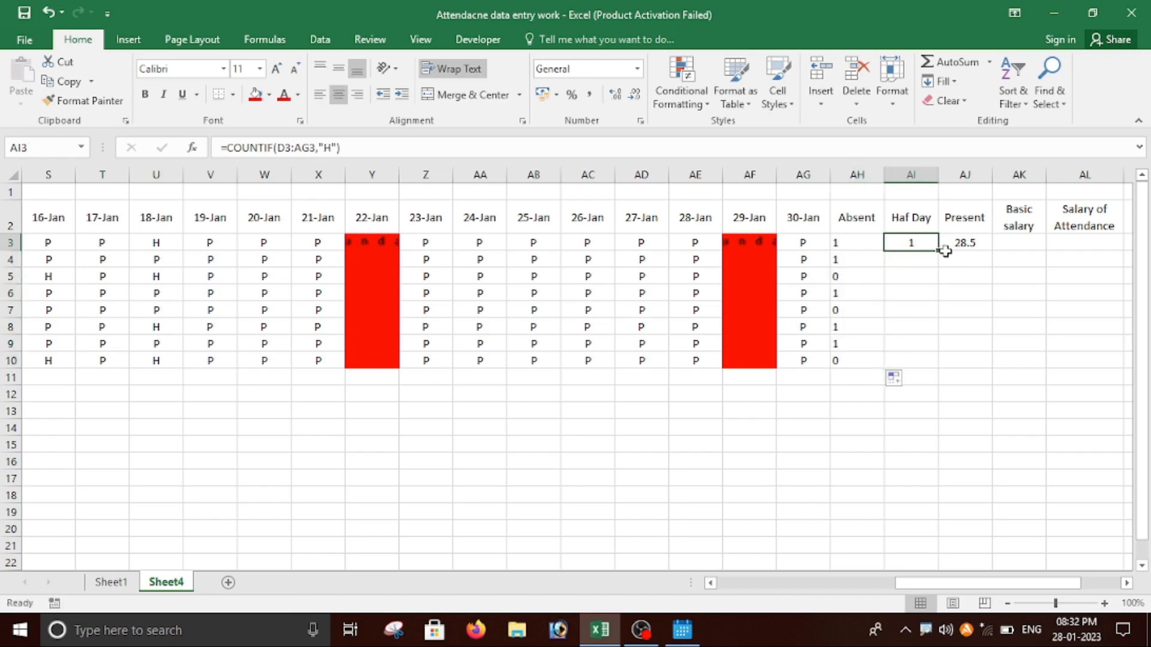
double_click(939, 252)
left_click(966, 246)
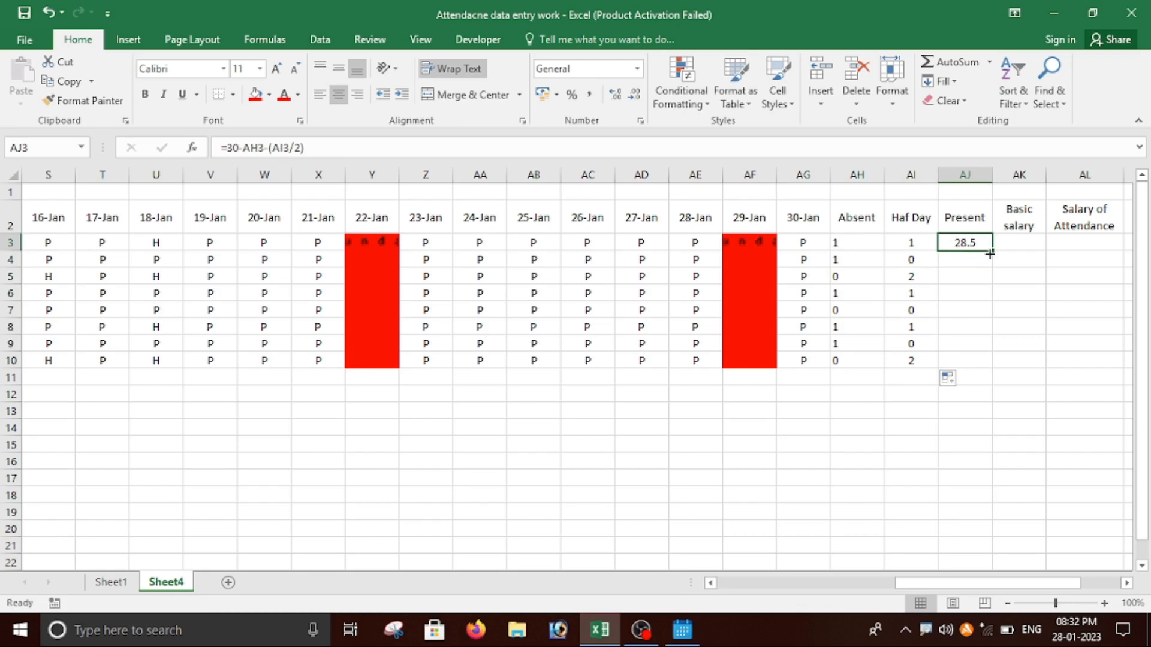
double_click(992, 254)
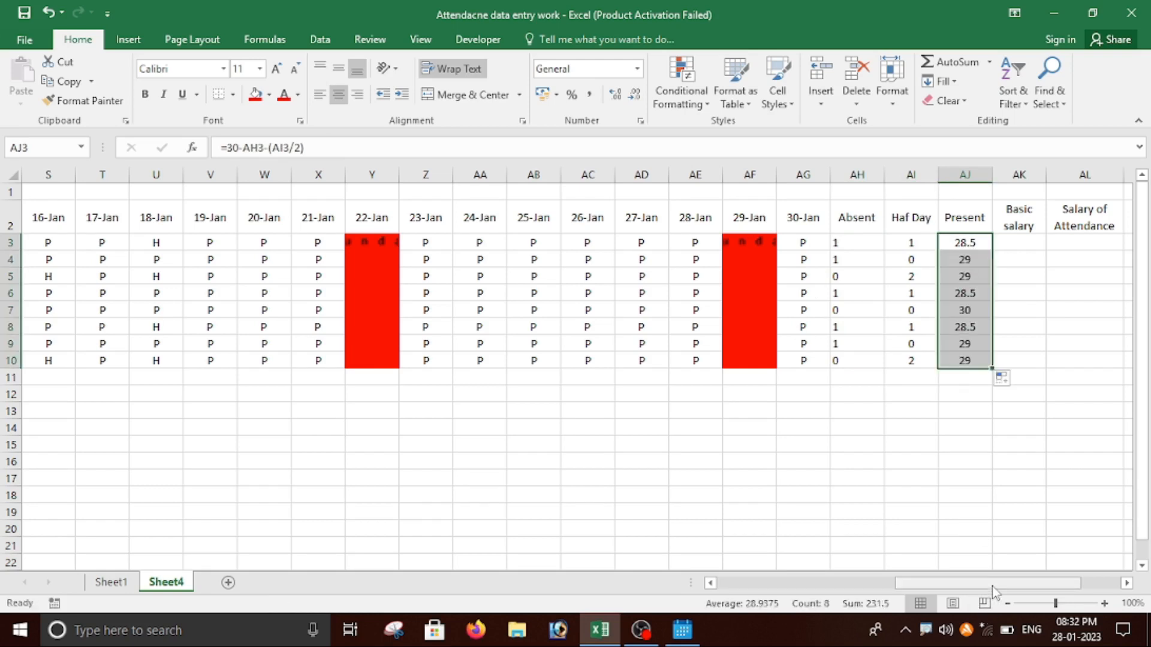
Enter basic salaries of 20000, 18000, 15000 and 13000 for the first four employees in AK3 through AK6
left_click_drag(997, 585, 1007, 552)
left_click(804, 245)
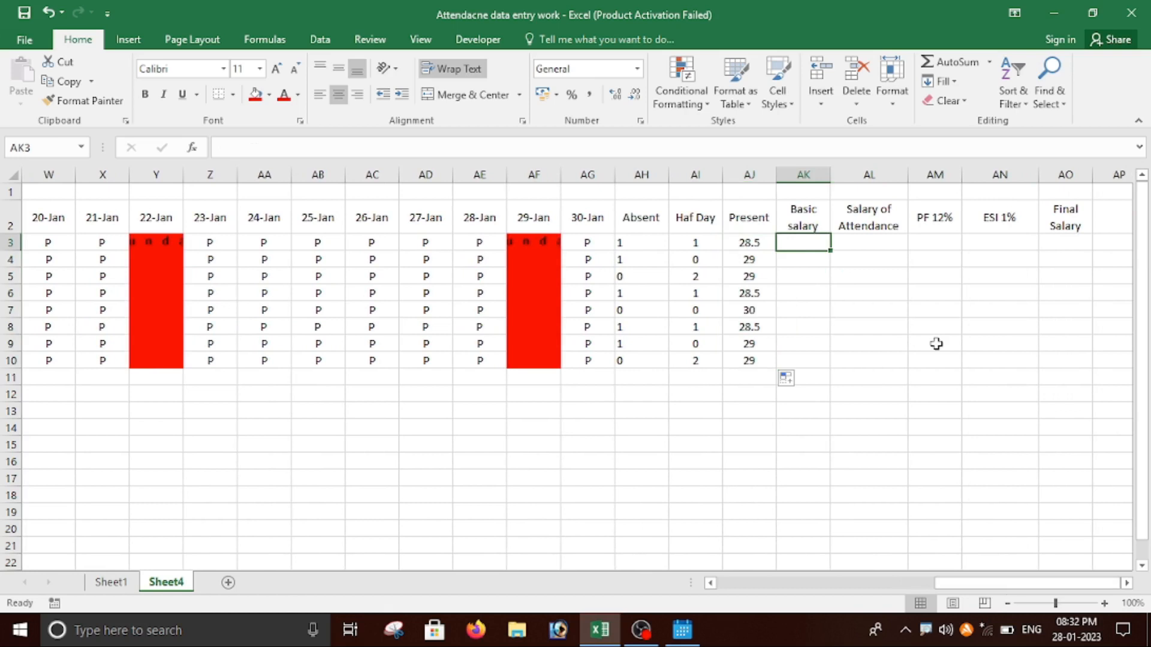
type("20")
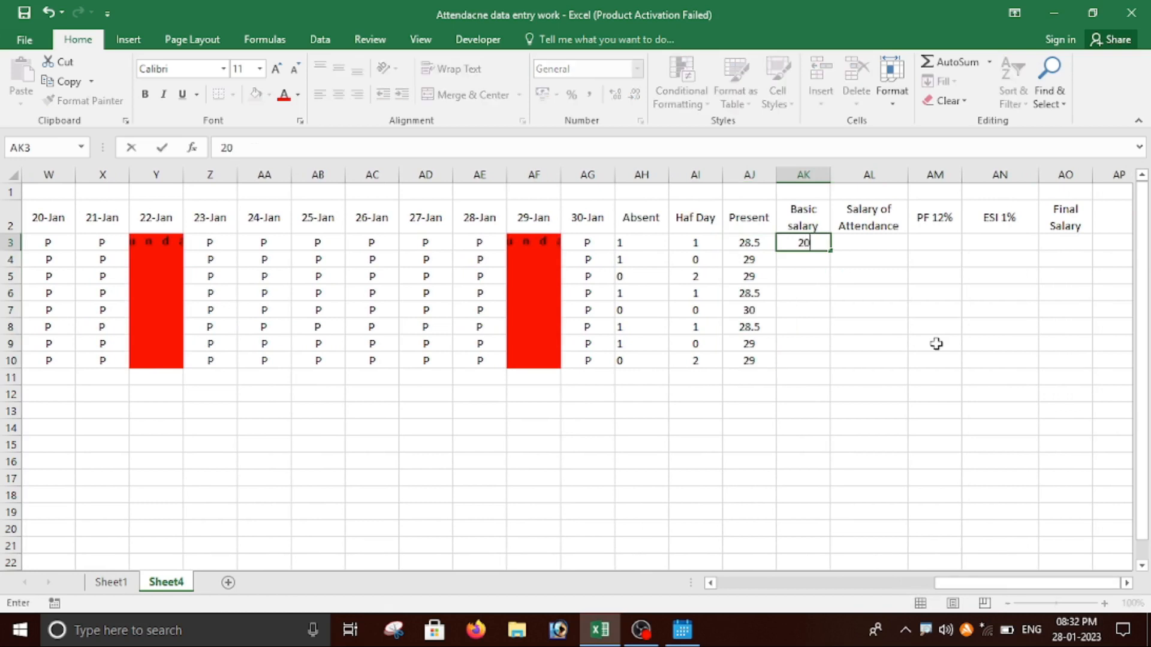
type("000")
key("Return")
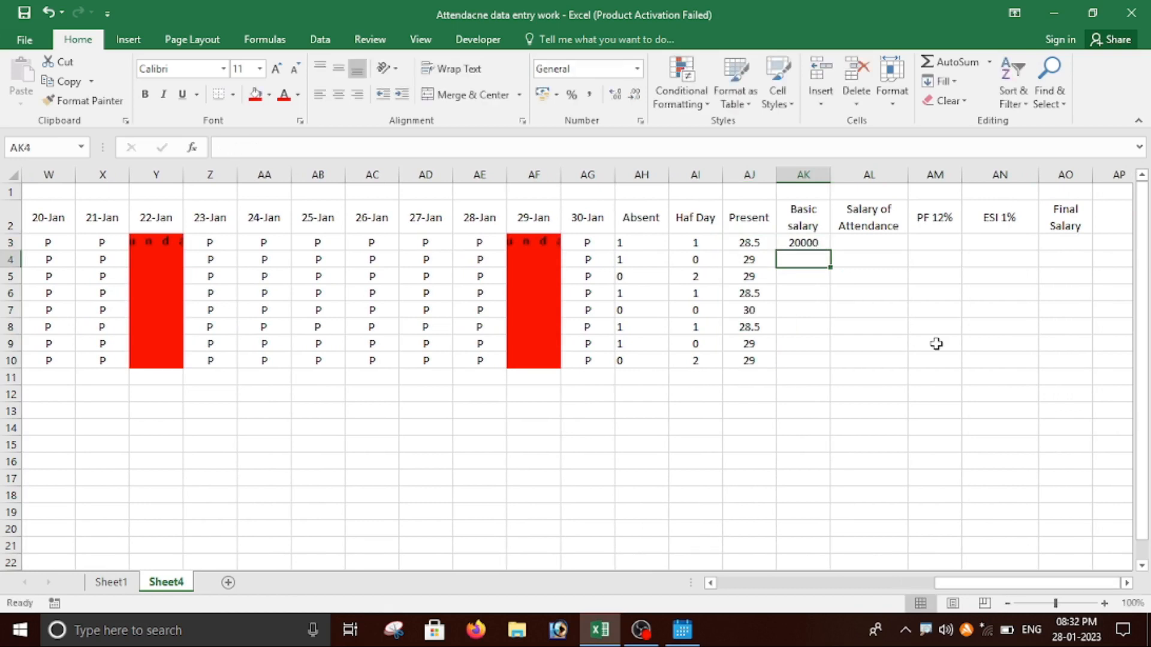
type("18000")
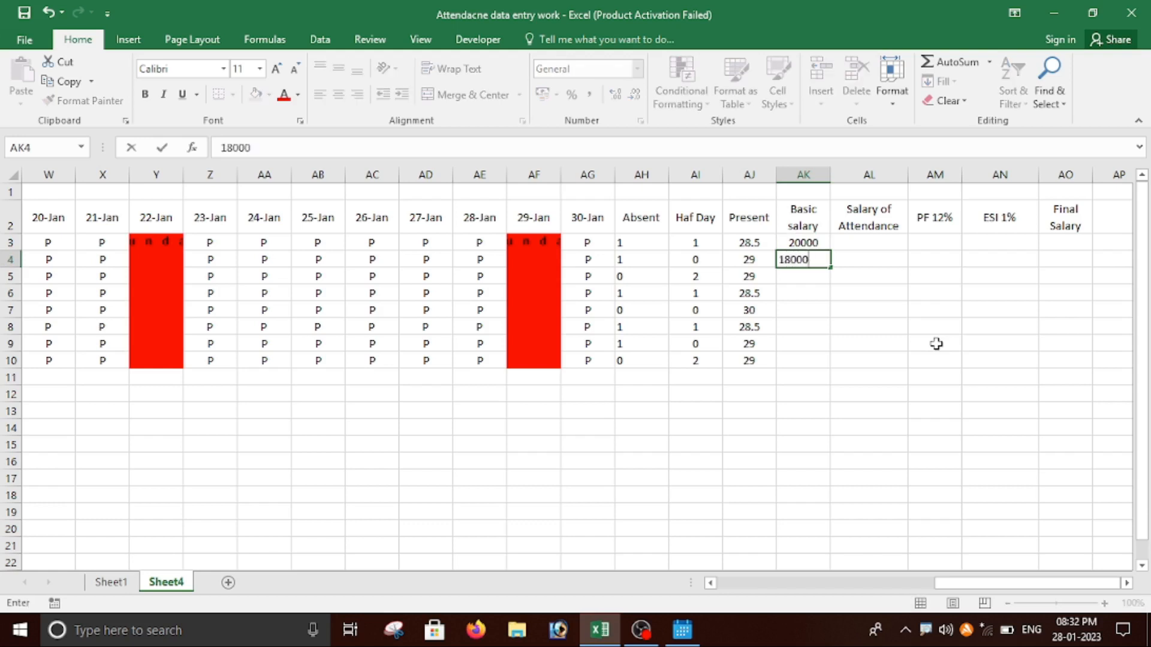
key("Return")
type("15000")
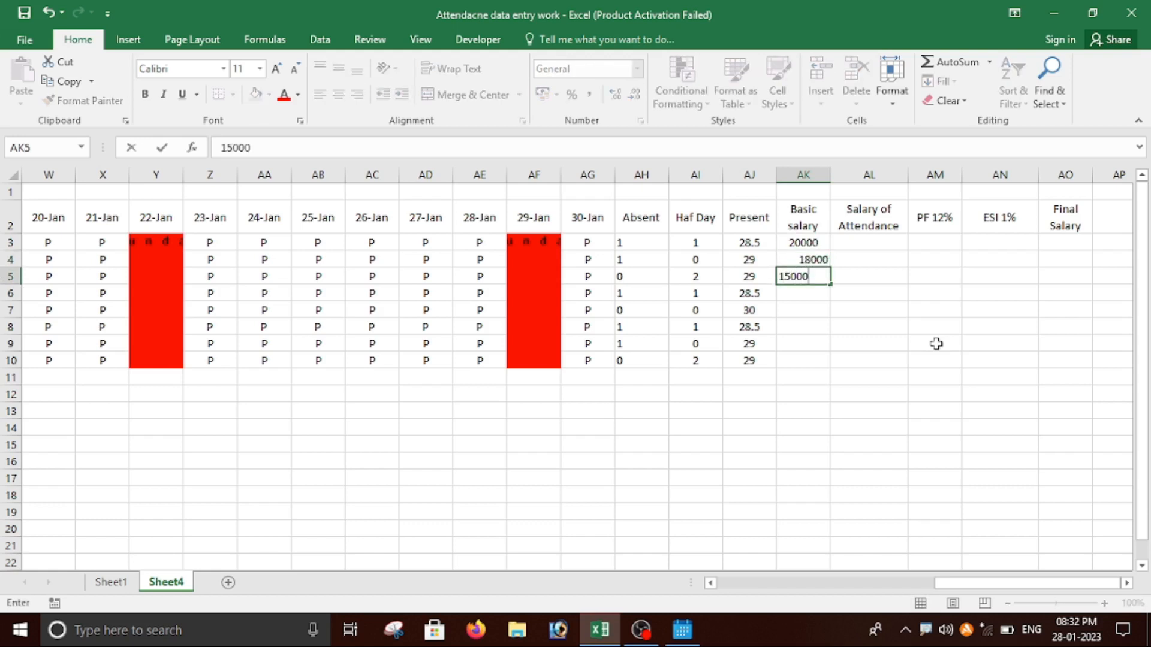
key("Return")
type("1300")
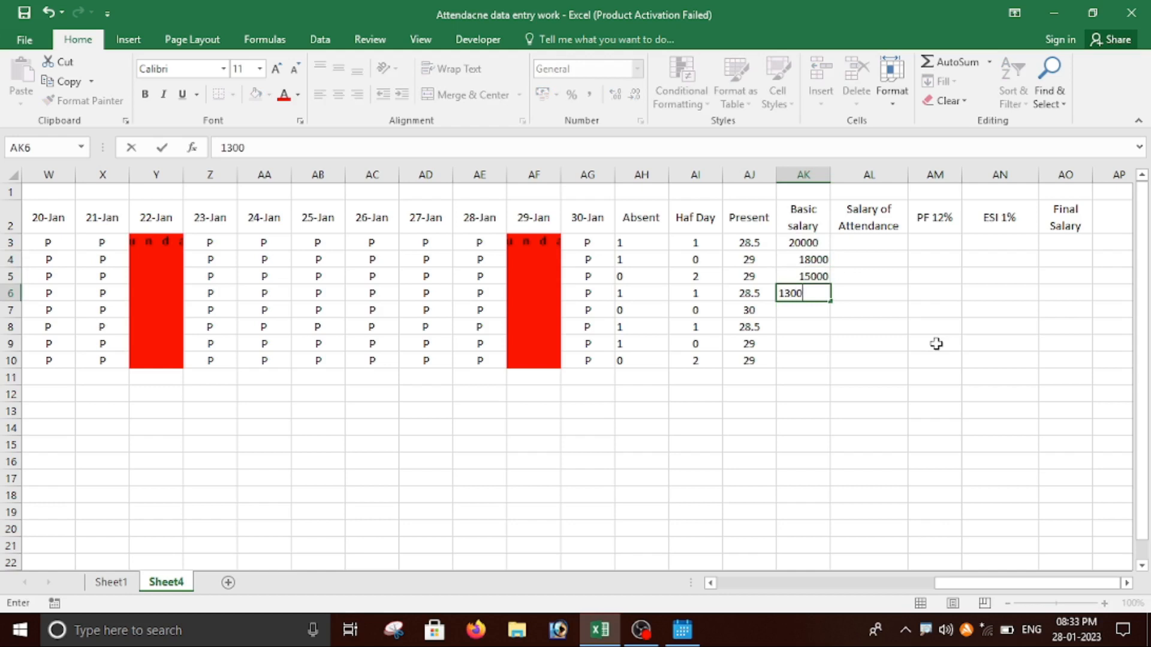
type("0")
key("Return")
Enter basic salaries of 13000, 13000, 12000 and 10000 for the remaining employees in AK7 through AK10
type("1300")
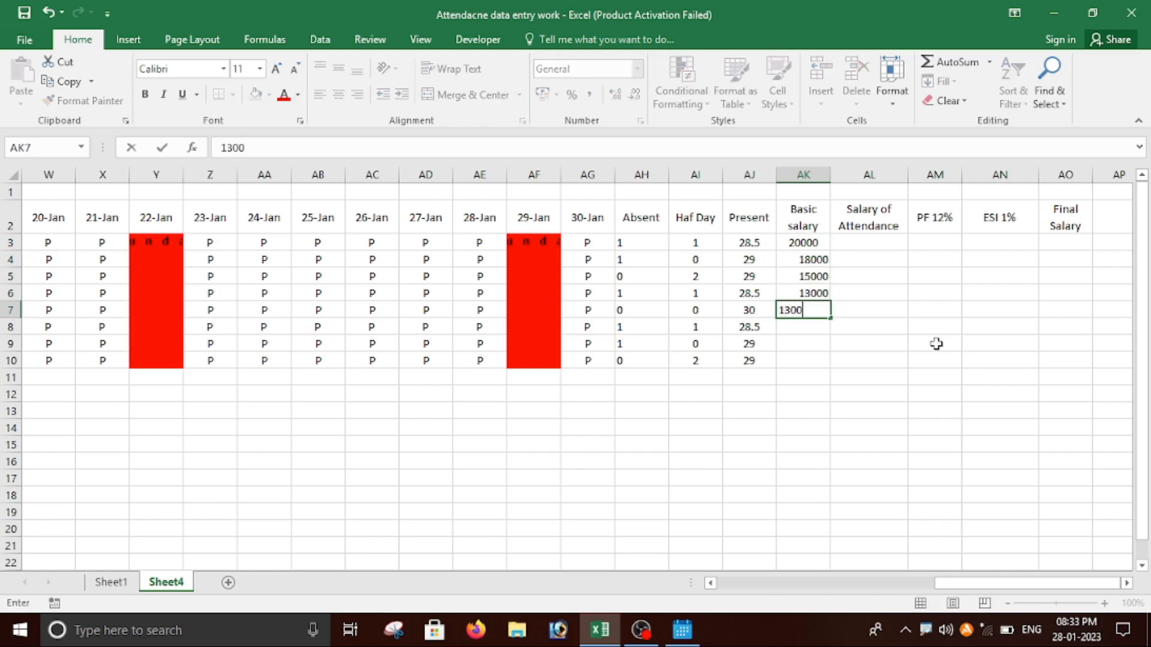
type("0")
key("Return")
type("130")
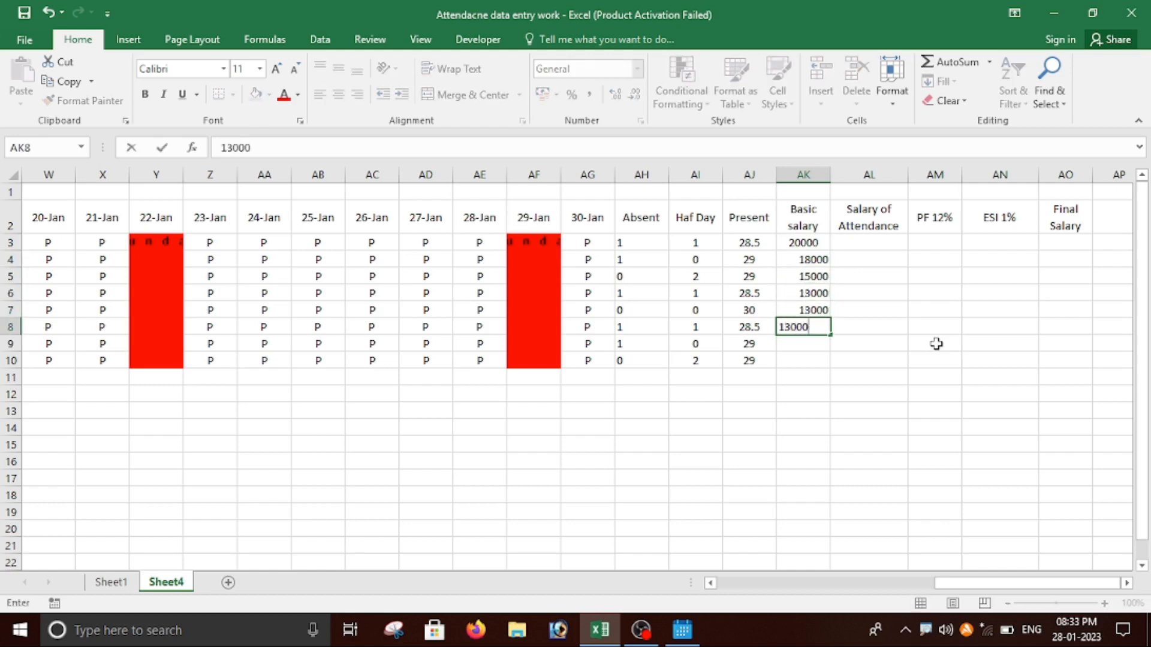
key("Return")
type("12000")
key("Return")
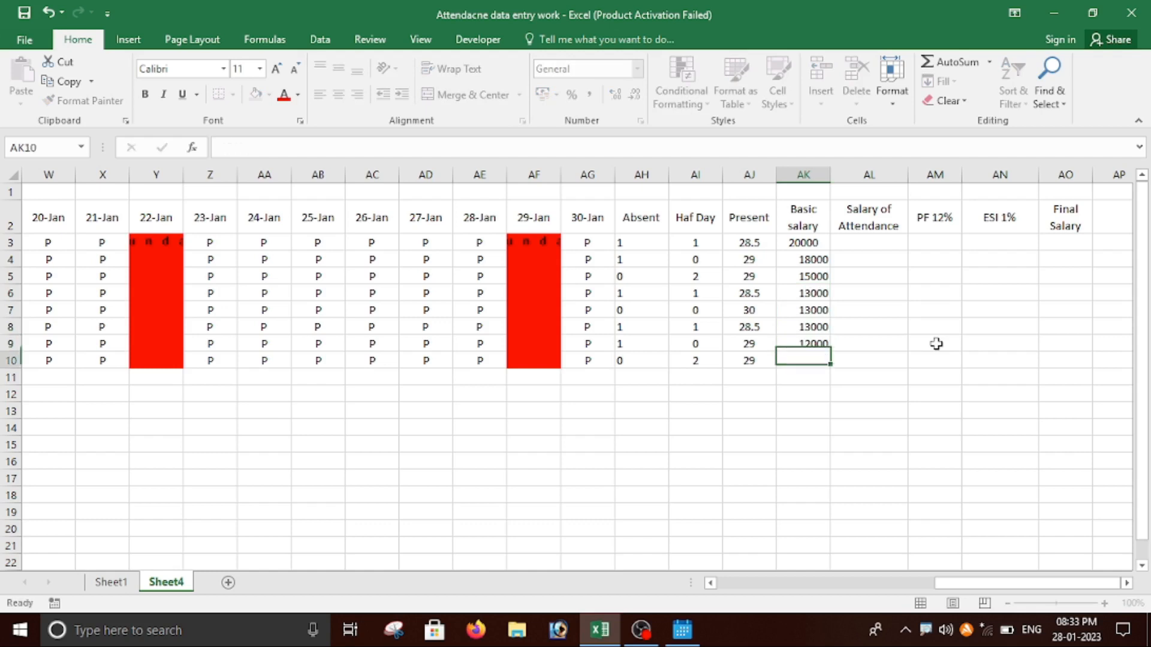
type("1000")
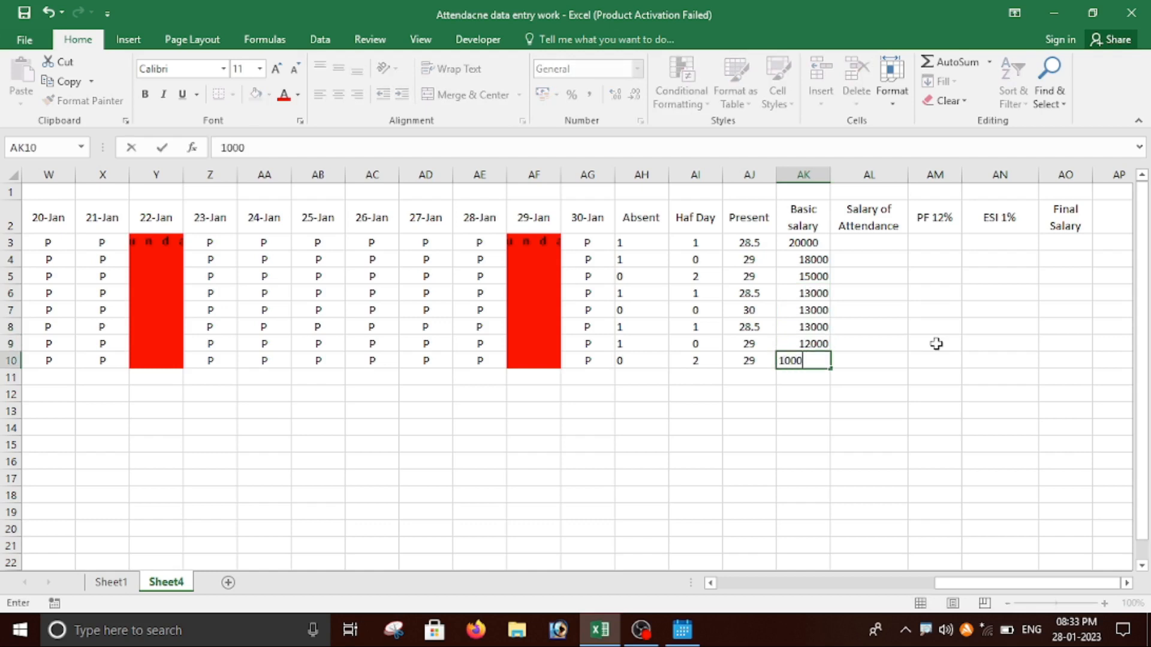
key("Right")
Calculate the first employee's Salary of Attendance in AL3 with the formula =AK3/30*AJ3
key("Up")
key("Up")
key("Up")
key("Up")
key("Up")
key("Up")
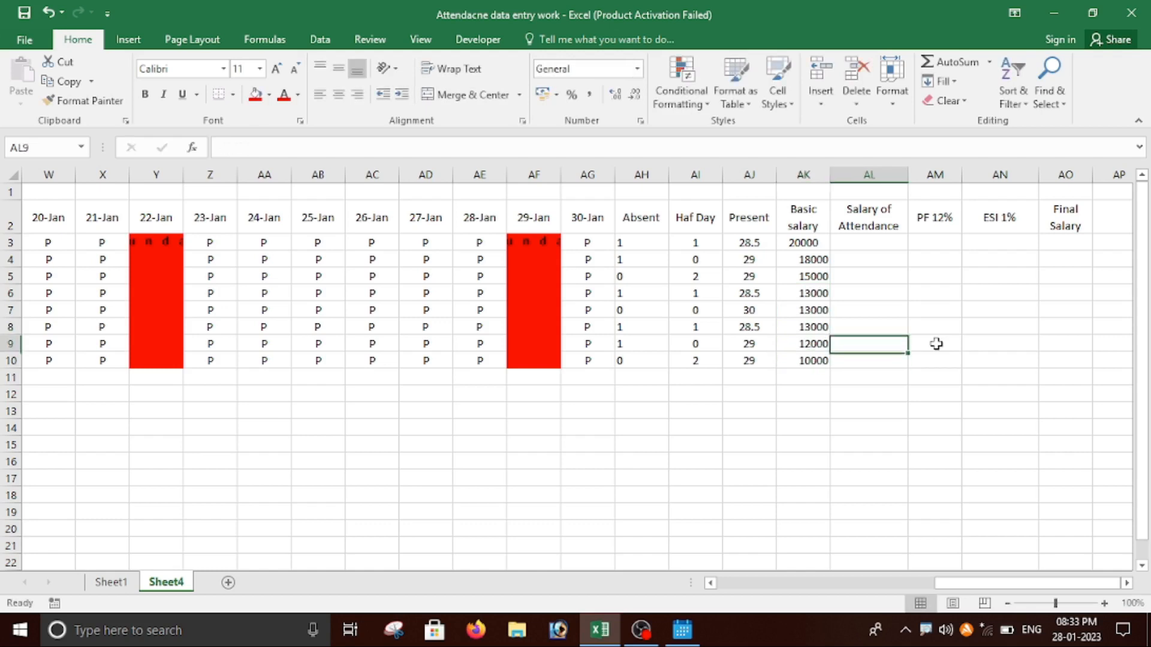
key("Up")
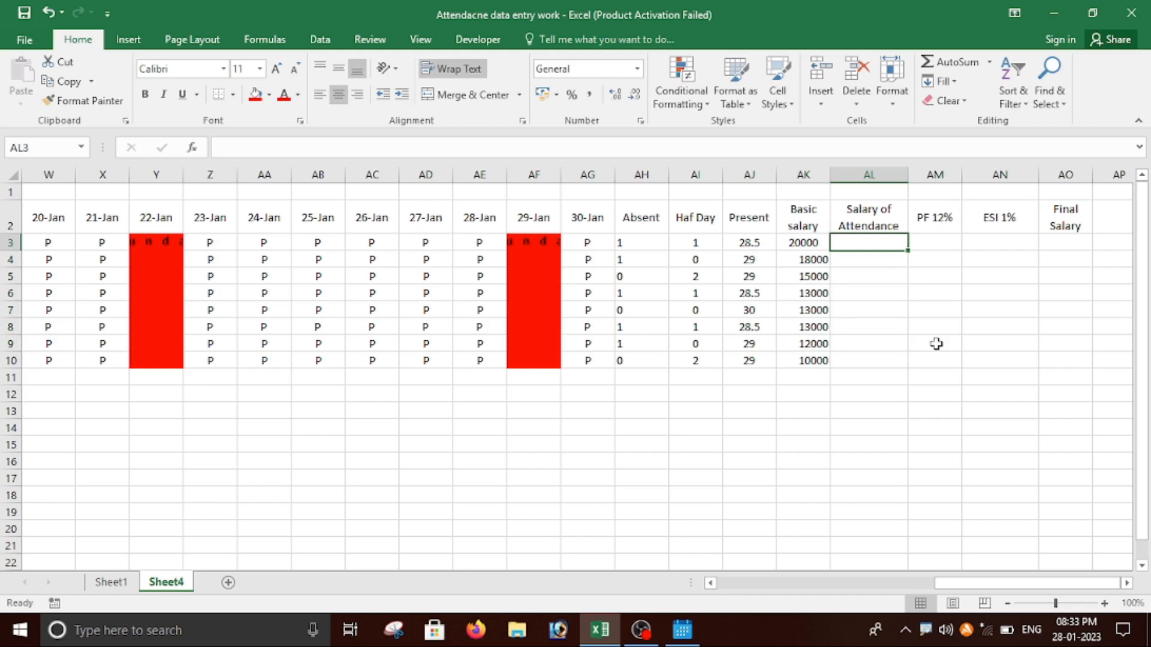
type("=")
left_click(812, 242)
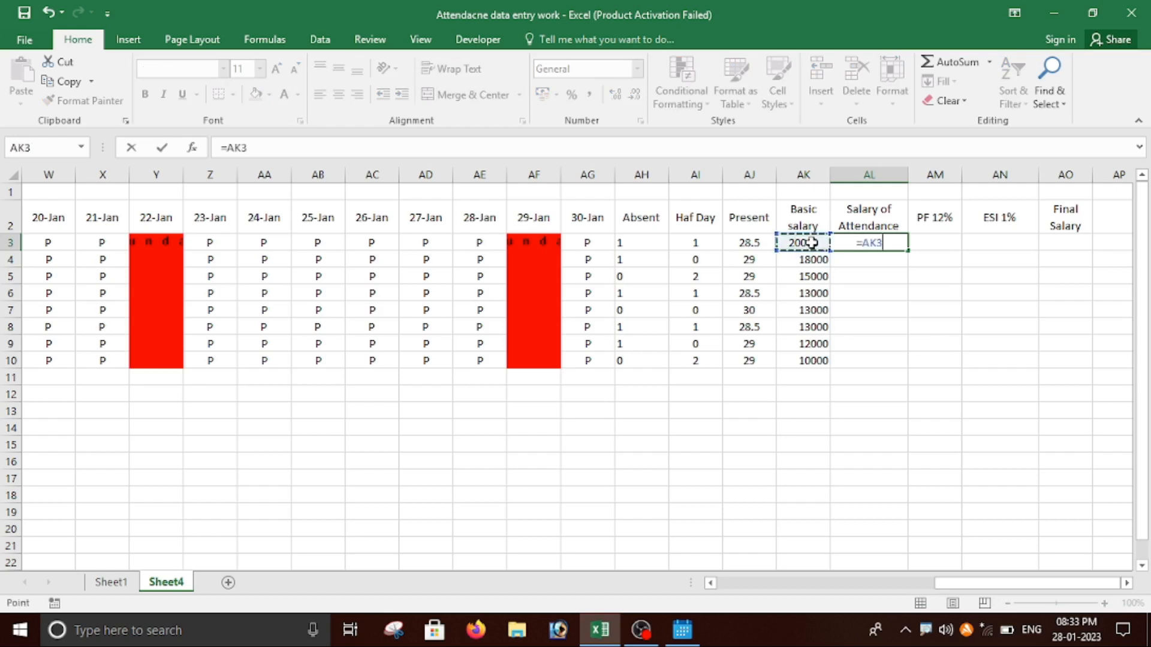
type("/30")
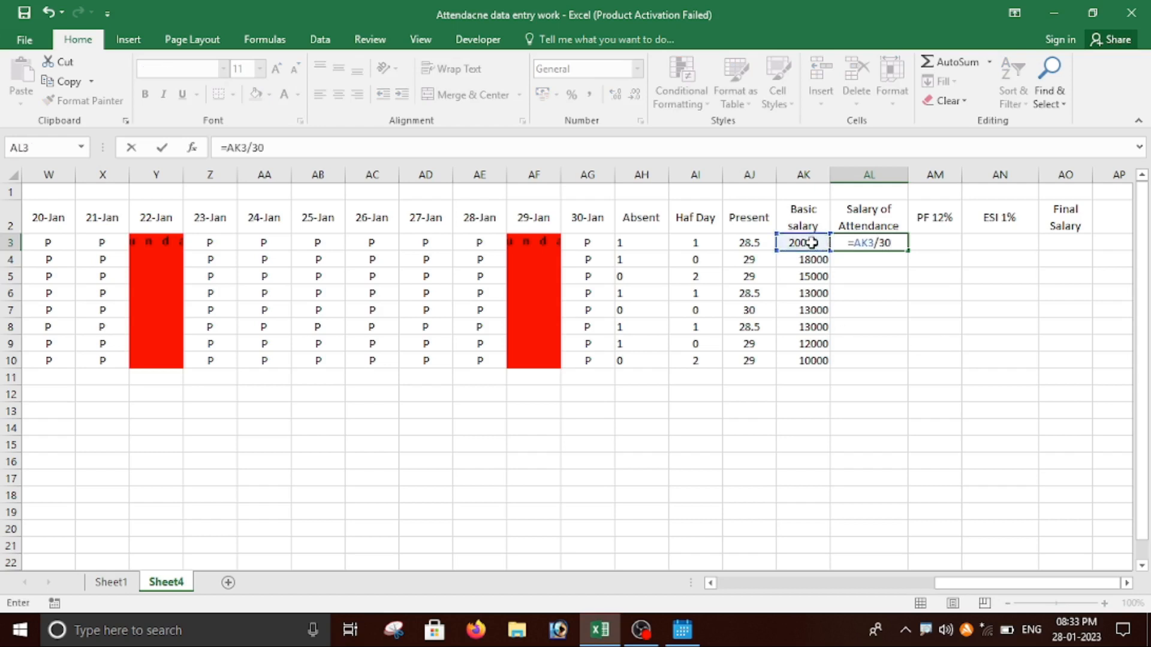
type("*")
left_click(753, 244)
key("Return")
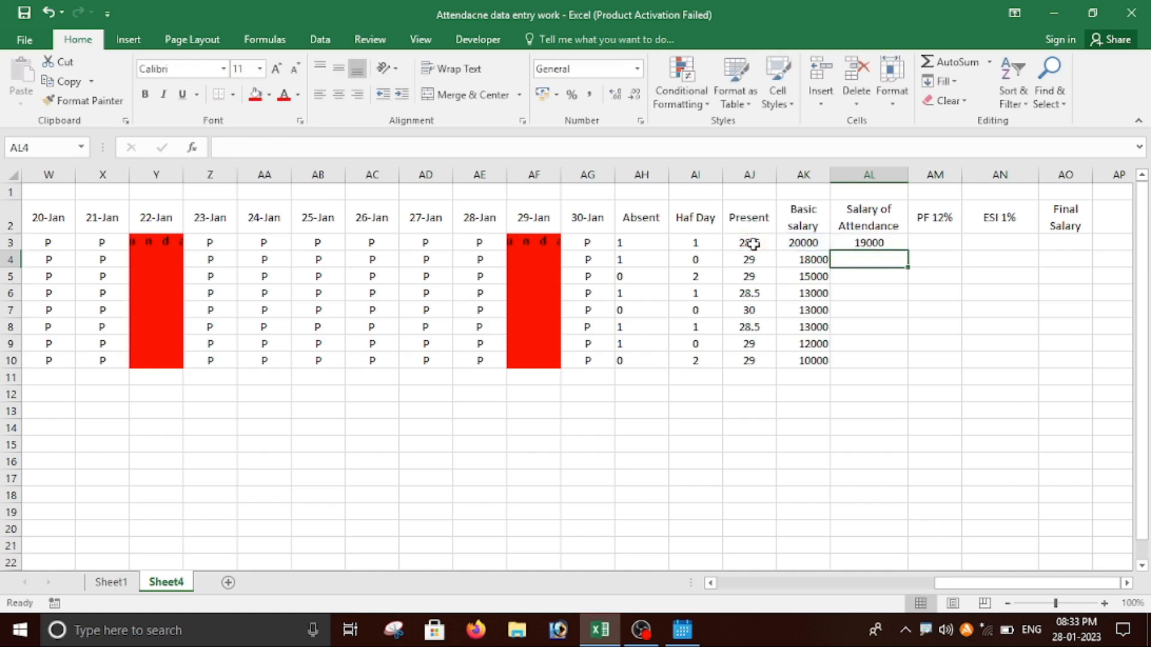
Fill the Salary of Attendance formula from AL3 down through AL10
key("Up")
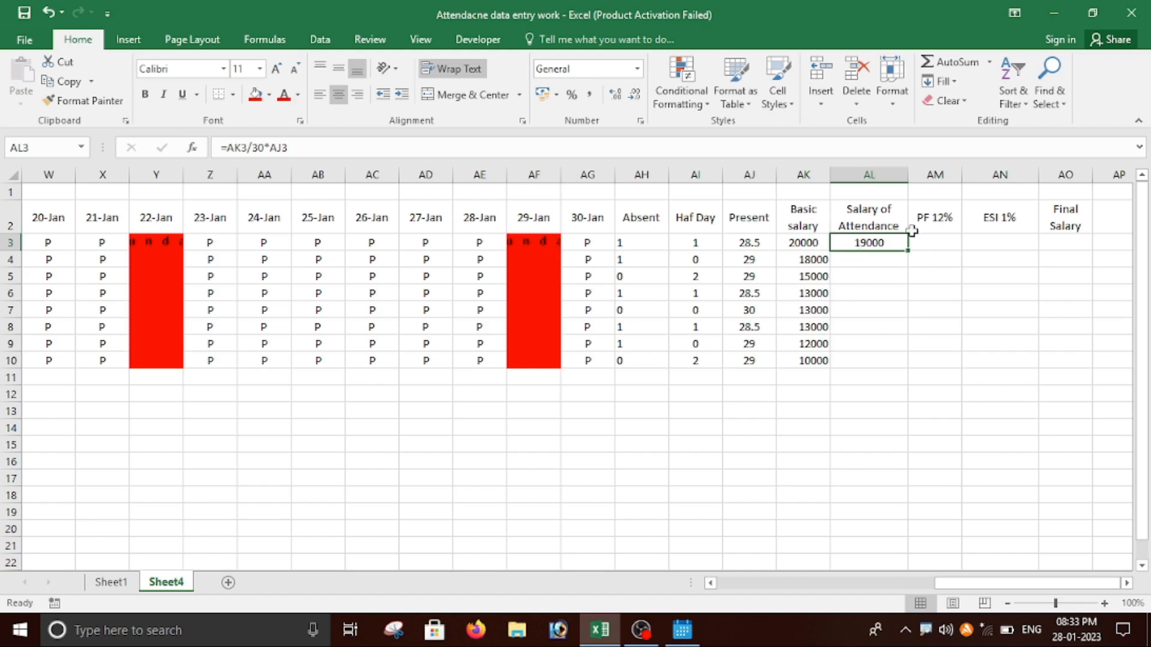
double_click(907, 250)
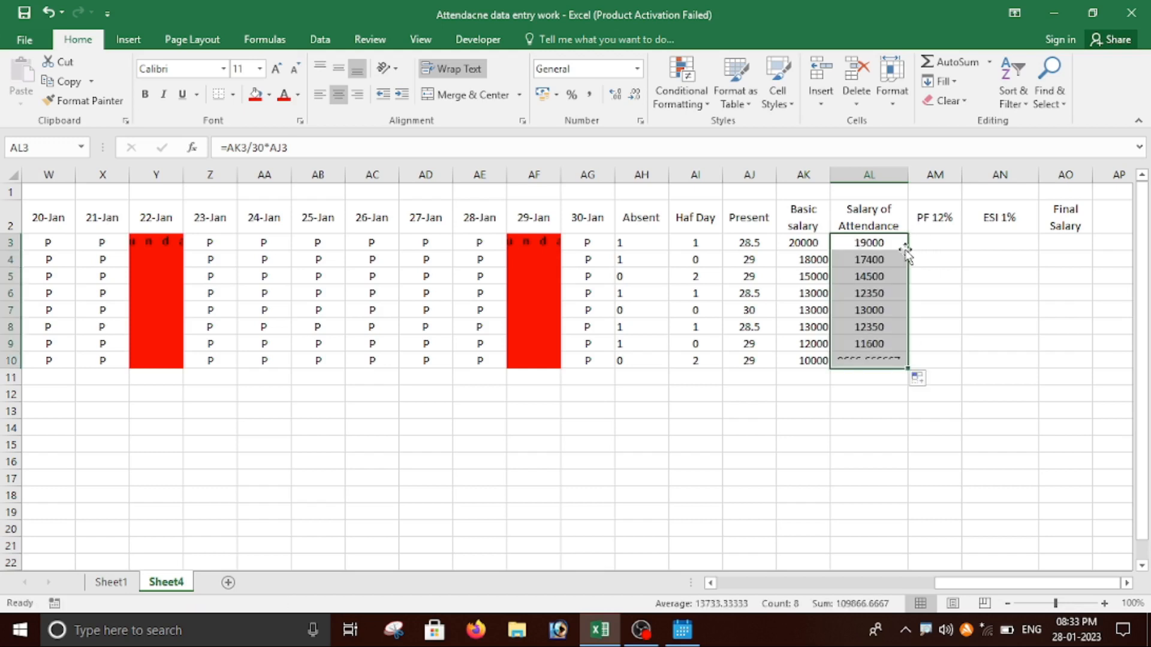
left_click(882, 407)
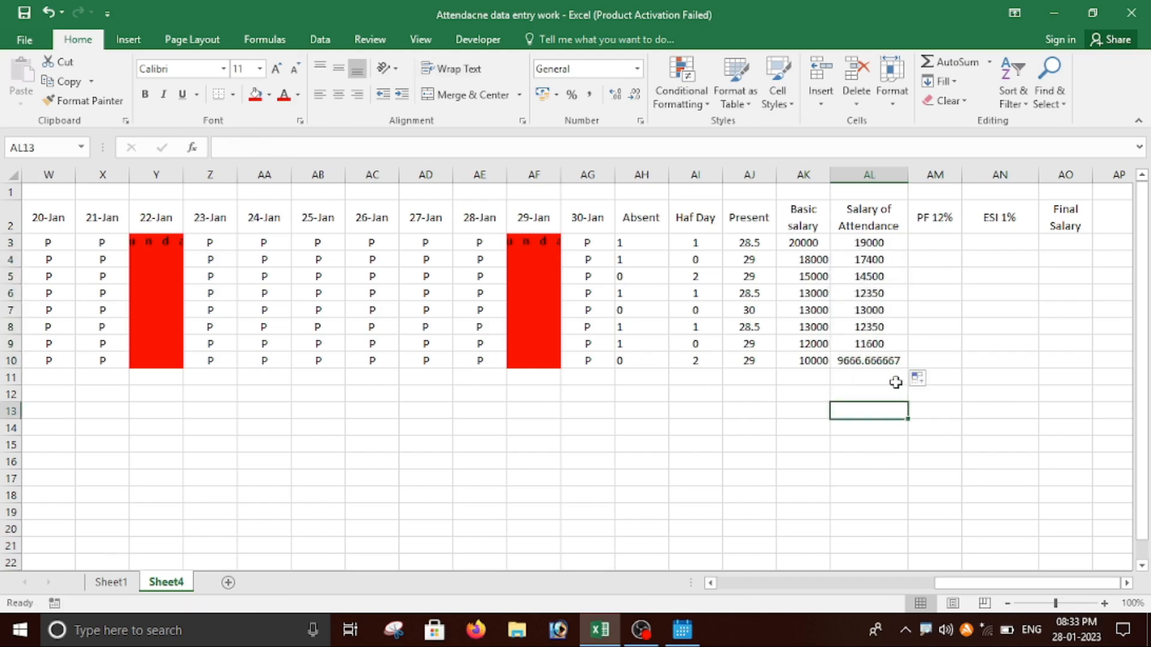
Reduce the last employee's Salary of Attendance in AL10 to zero decimal places
left_click(875, 362)
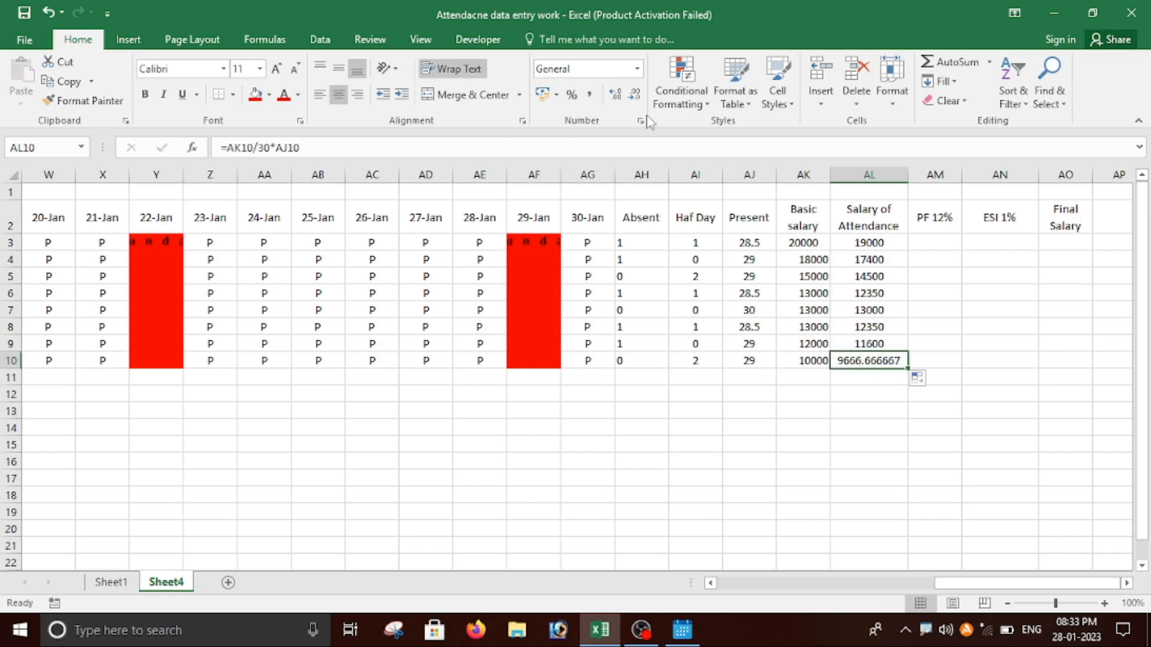
left_click(634, 95)
left_click(633, 96)
left_click(633, 96)
left_click(634, 96)
left_click(634, 96)
left_click(634, 96)
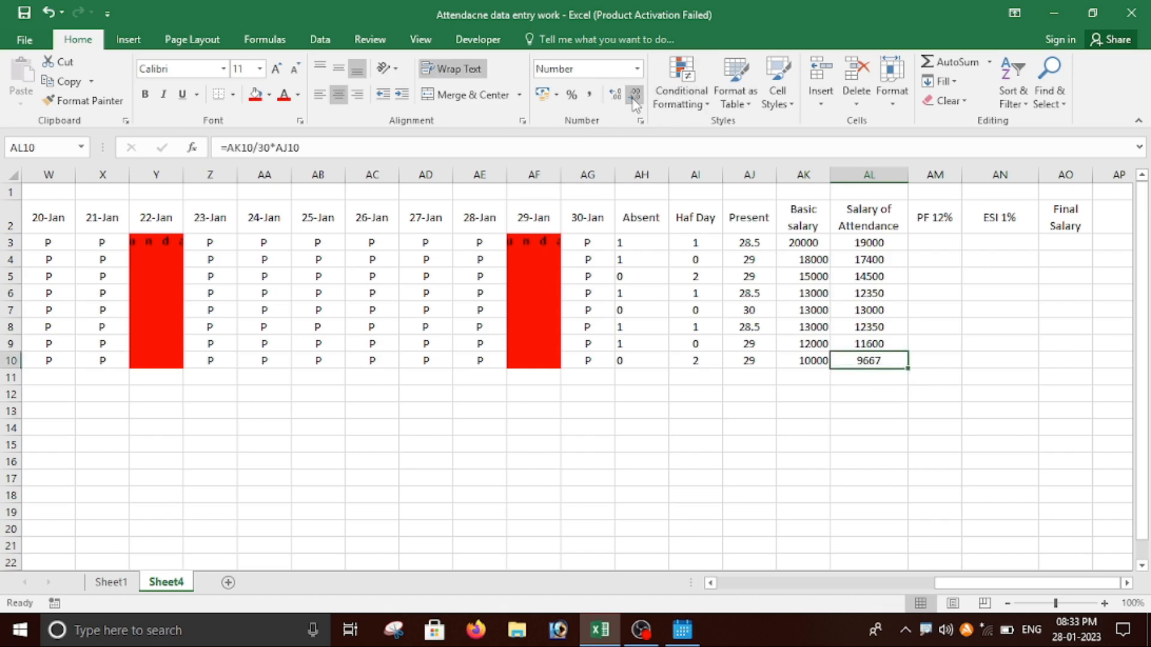
Calculate the first employee's PF 12% deduction in AM3 with the formula =AL3*12/100
left_click(939, 242)
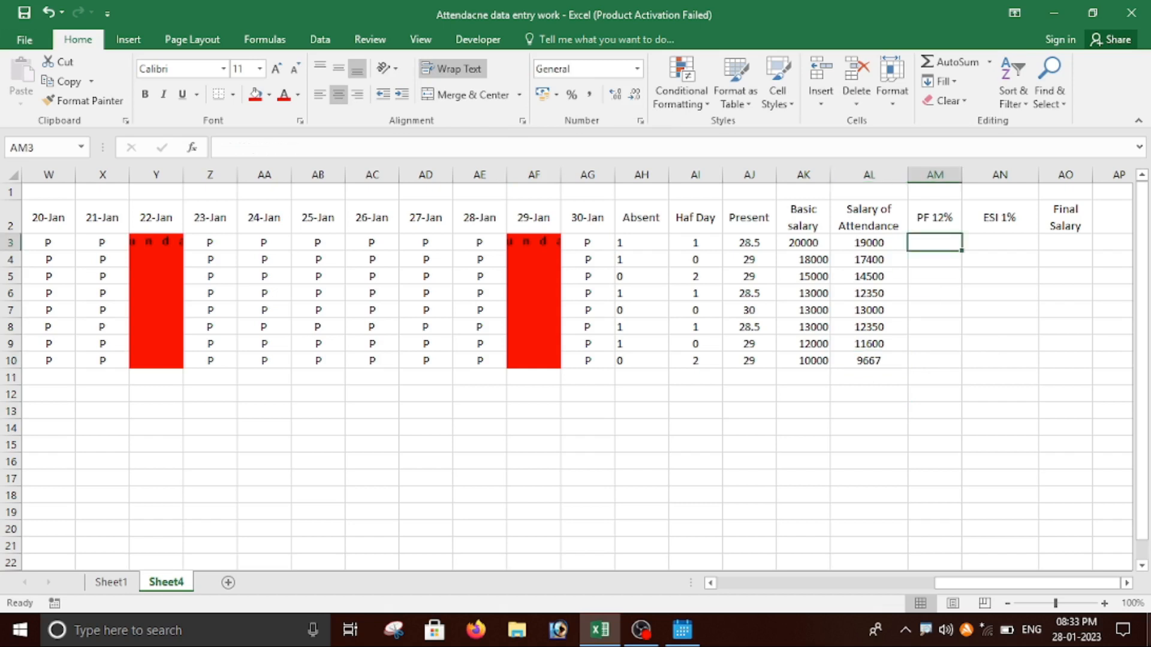
type("=")
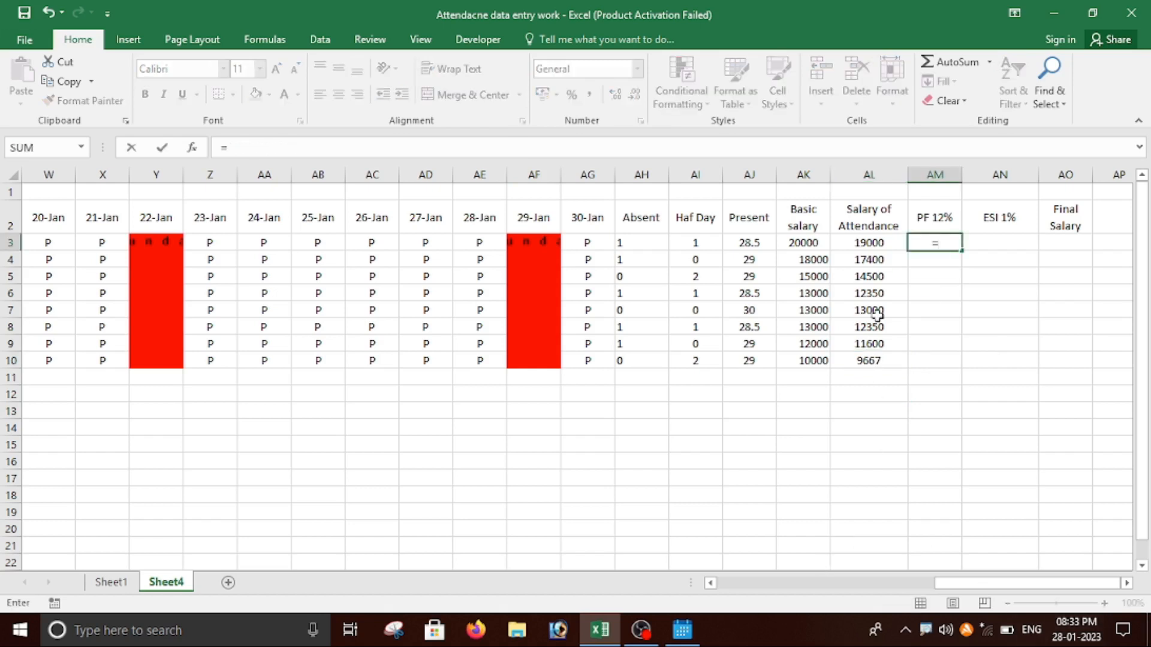
left_click(876, 242)
type("*12")
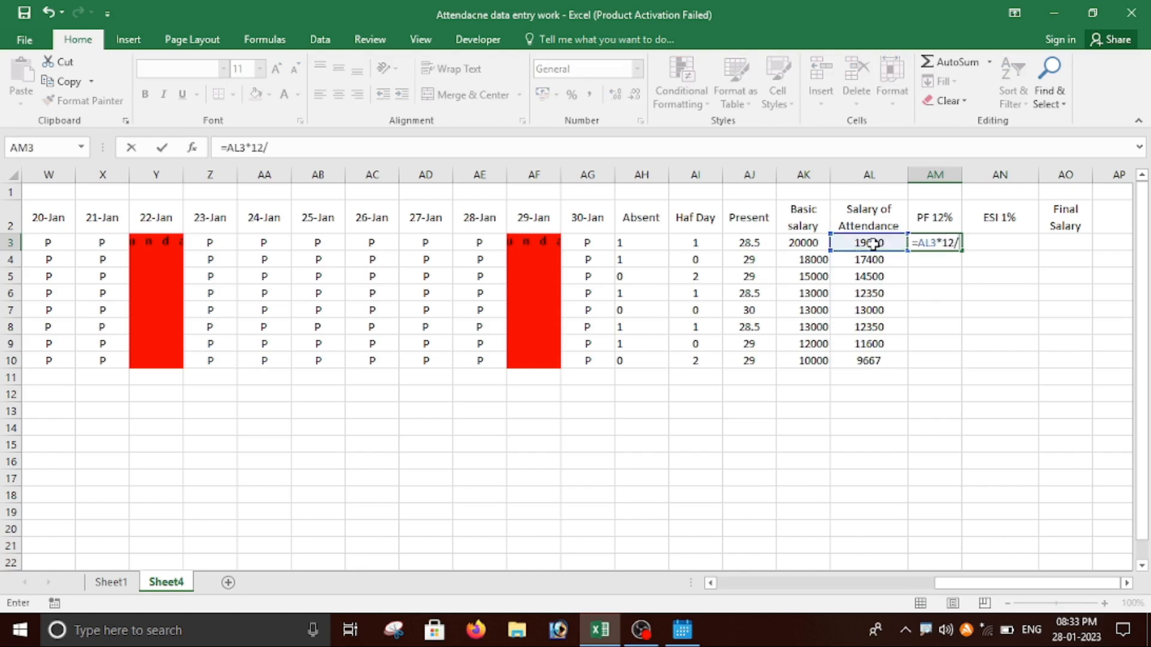
type("/100")
key("Tab")
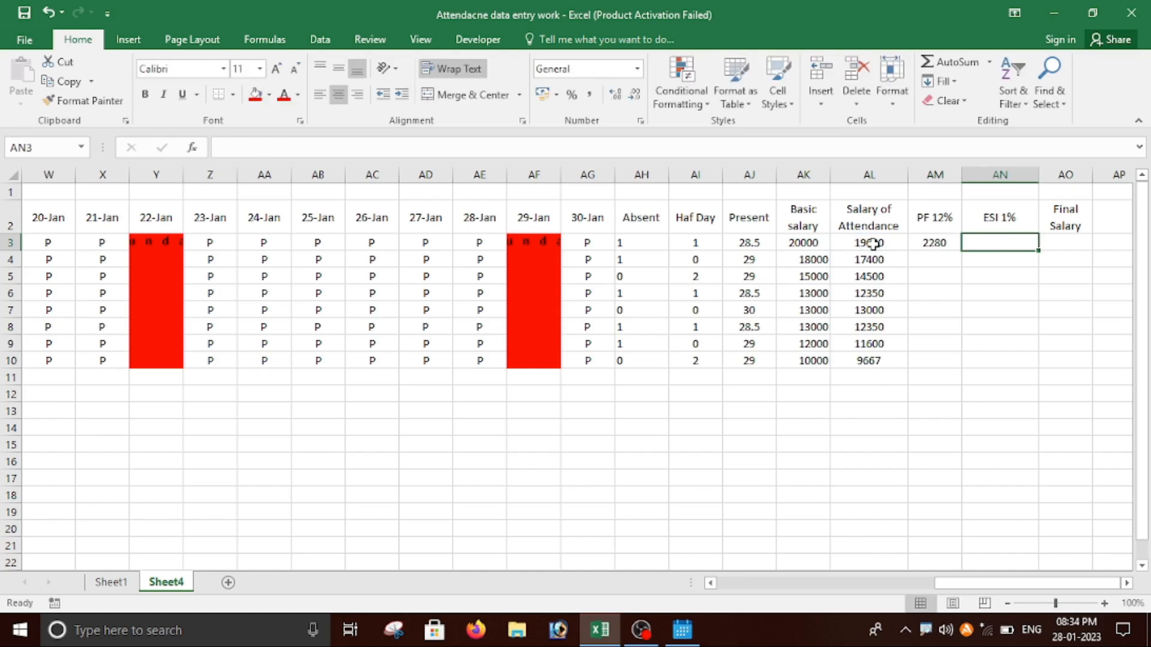
Calculate the first employee's ESI 1% deduction in AN3 with the formula =AL3*1/100
type("=")
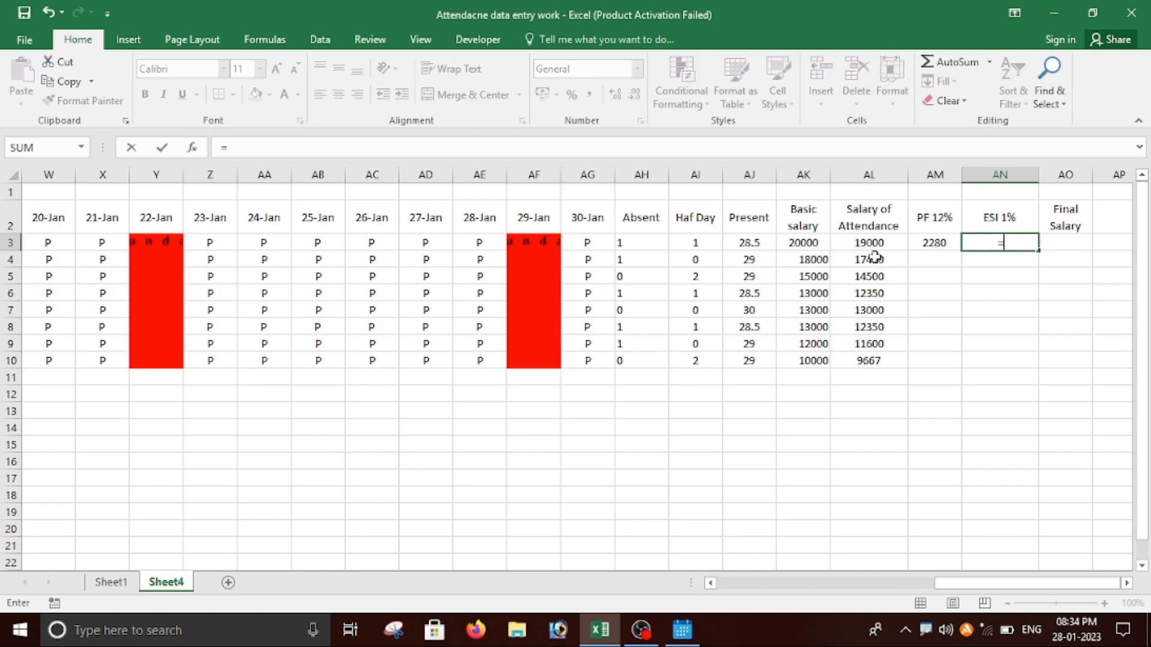
left_click(870, 242)
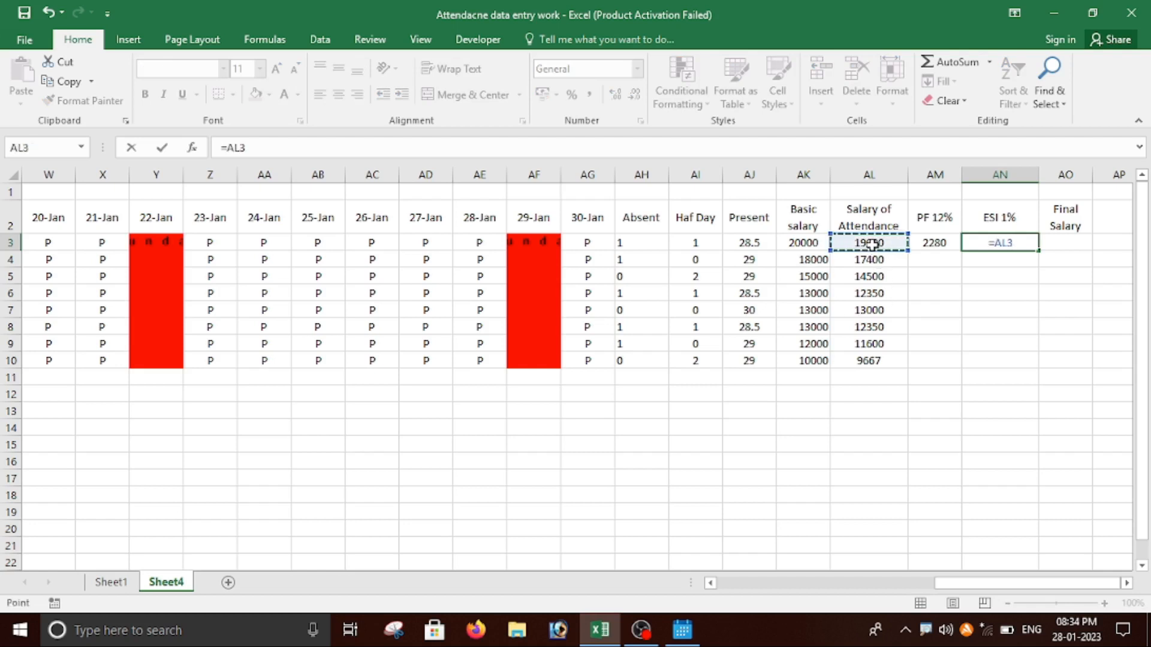
type("*1/100")
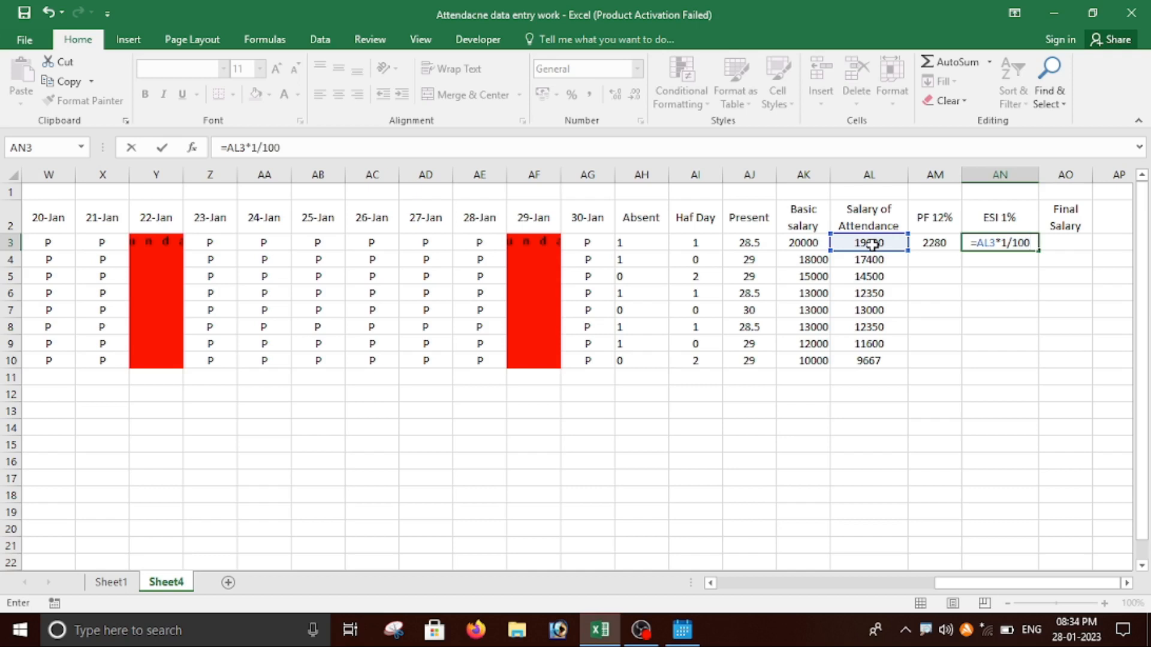
key("Tab")
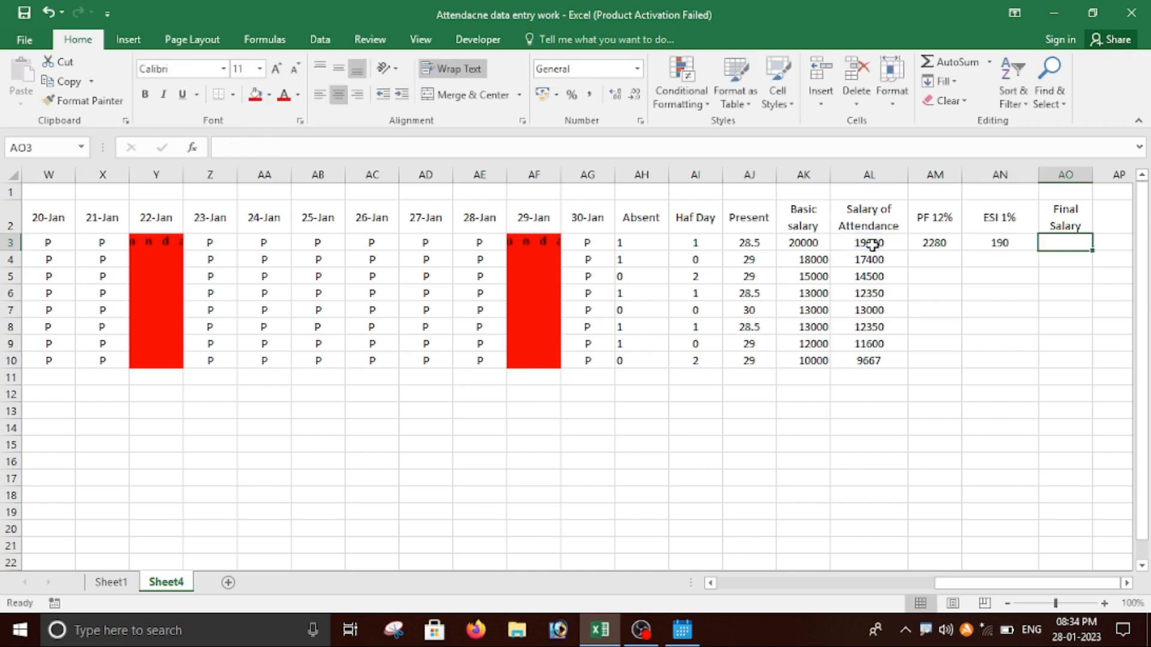
Fill the PF 12% and ESI 1% formulas from row 3 down through row 10
left_click(947, 245)
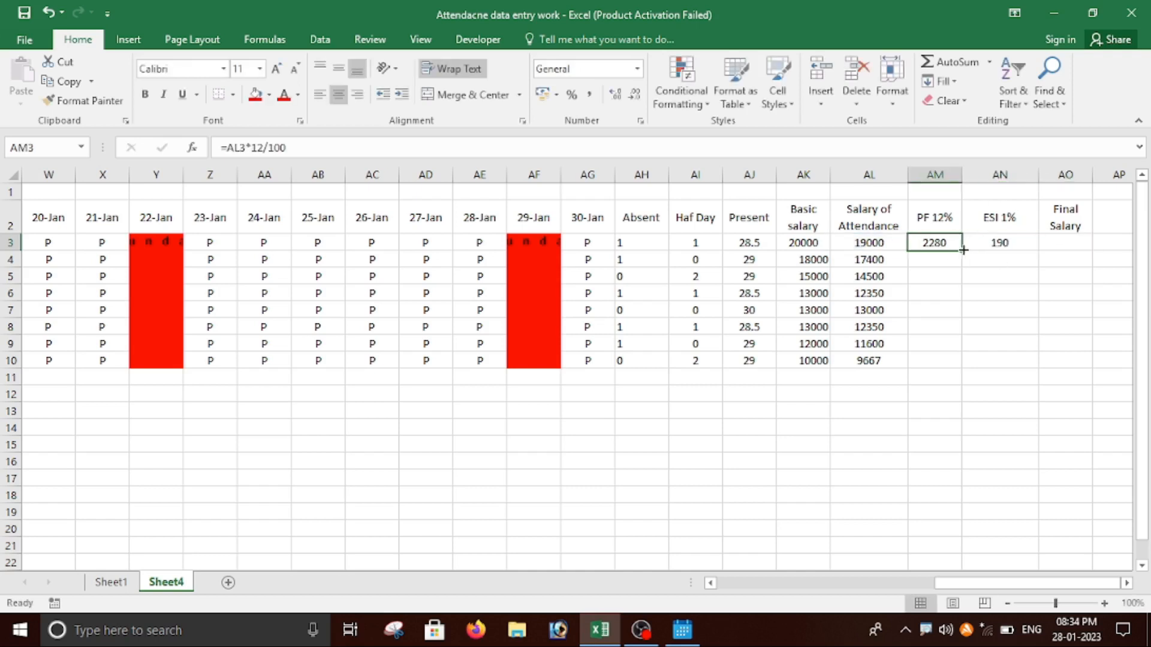
double_click(963, 249)
left_click(1025, 245)
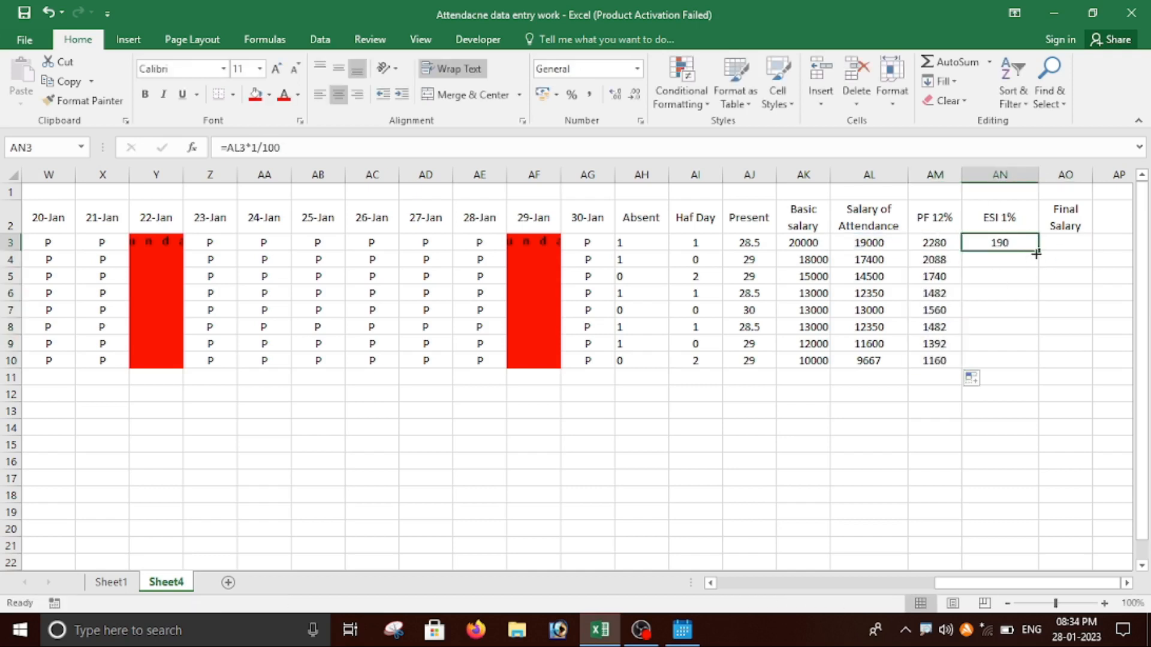
double_click(1037, 254)
Reduce the last employee's ESI 1% amount in AN10 to zero decimal places
left_click(1056, 243)
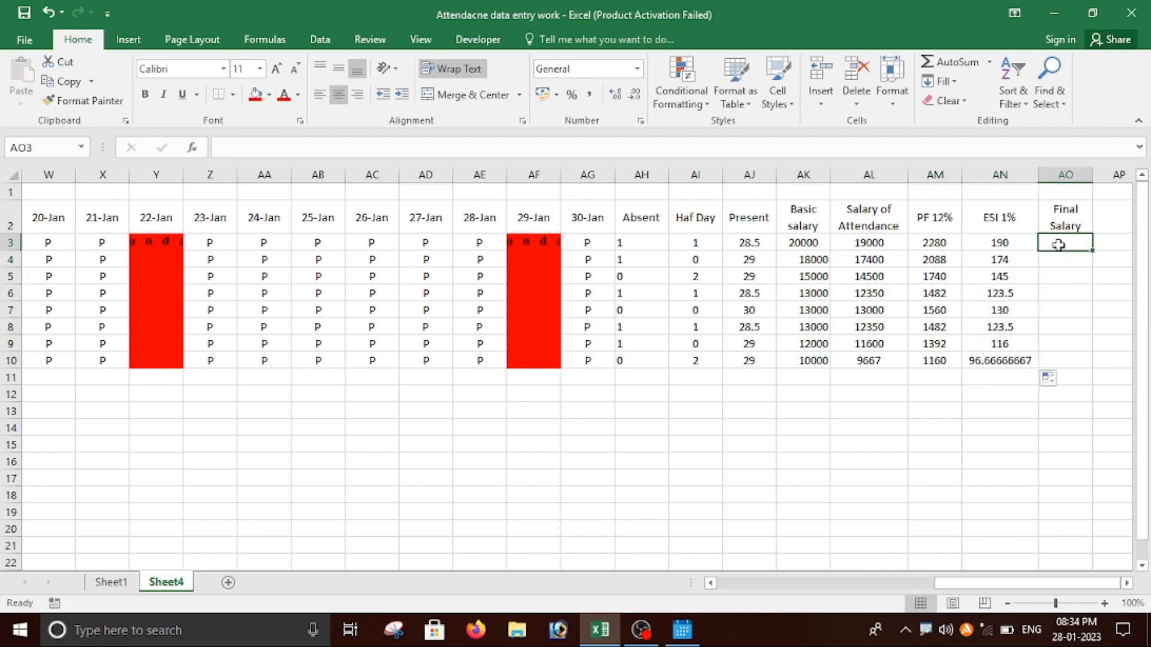
left_click(994, 361)
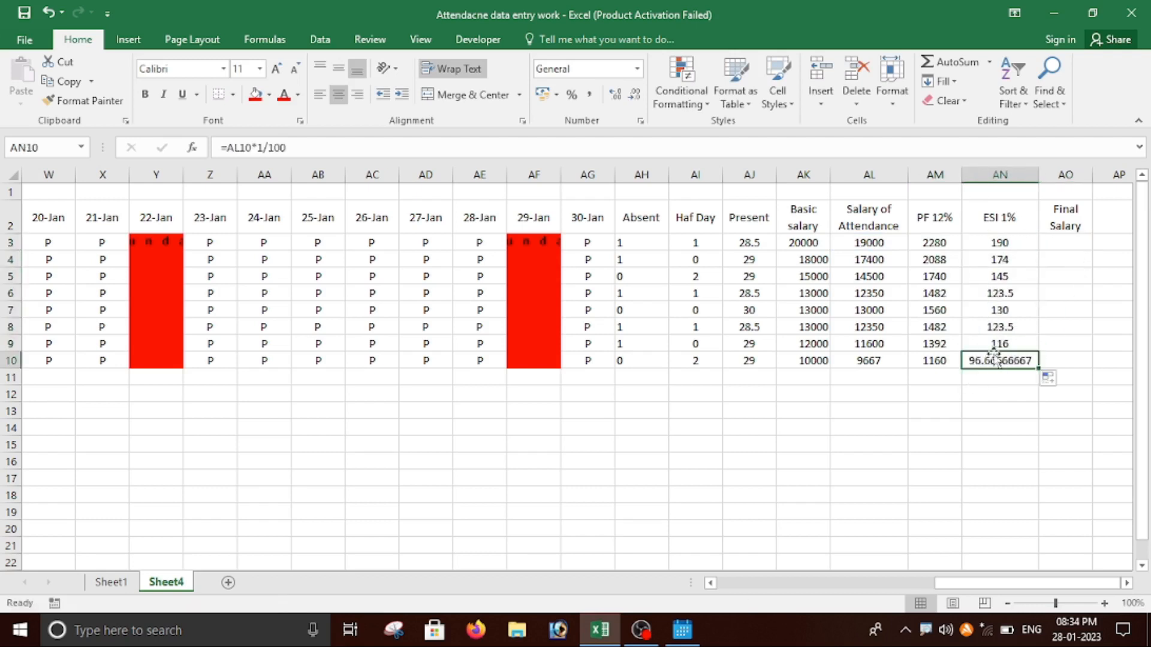
left_click(633, 96)
left_click(633, 95)
left_click(633, 99)
left_click(633, 99)
left_click(633, 99)
left_click(633, 99)
left_click(633, 99)
left_click(633, 99)
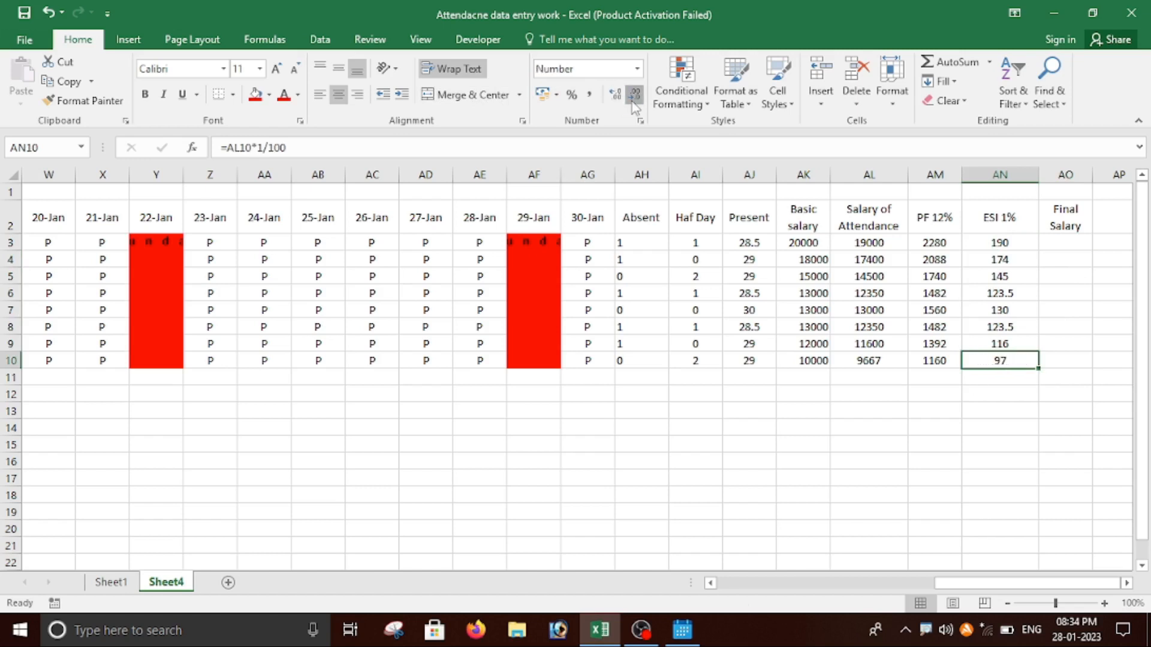
Calculate the first employee's Final Salary in AO3 with the formula =AL3-AM3-AN3
left_click(1066, 243)
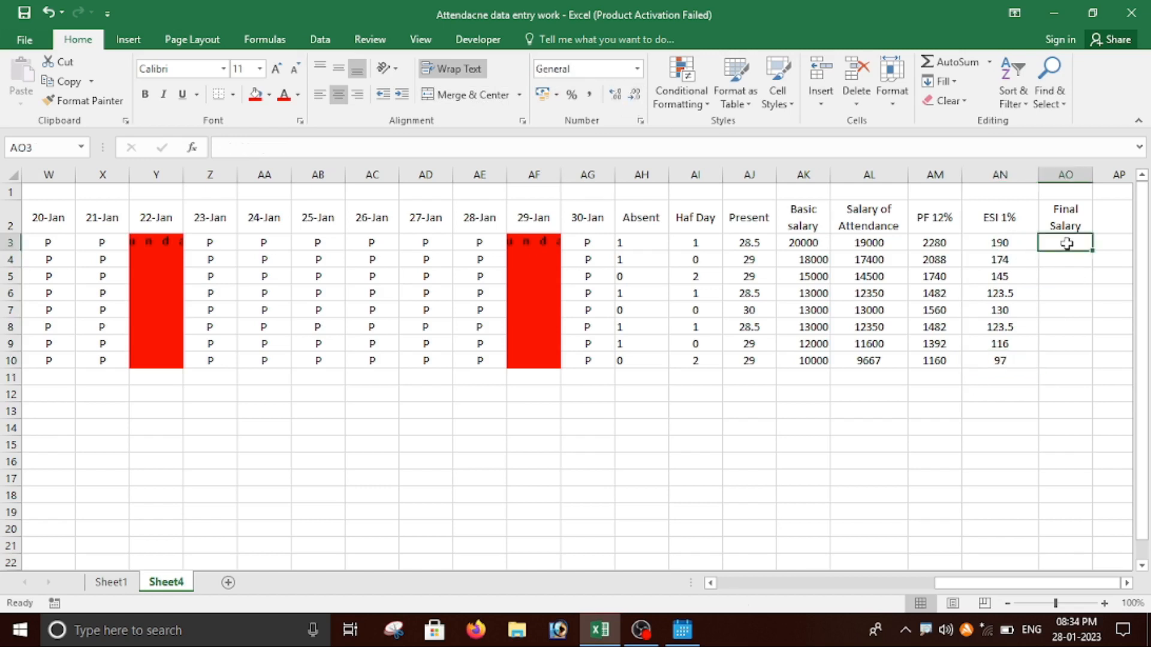
type("=")
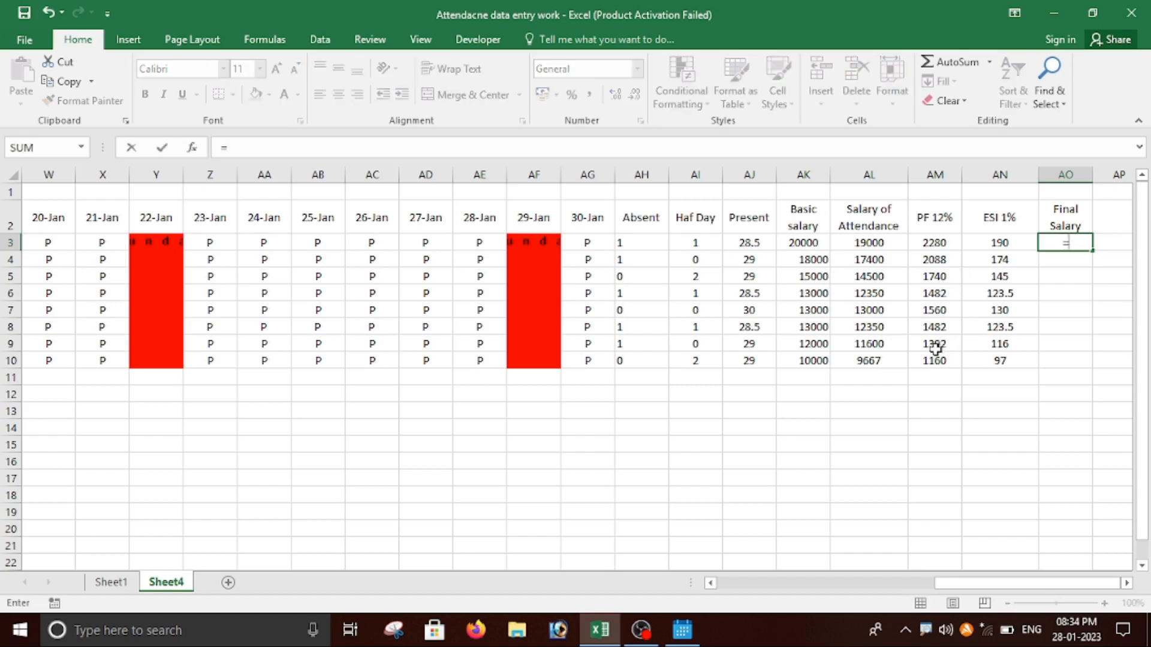
left_click(871, 243)
type("-")
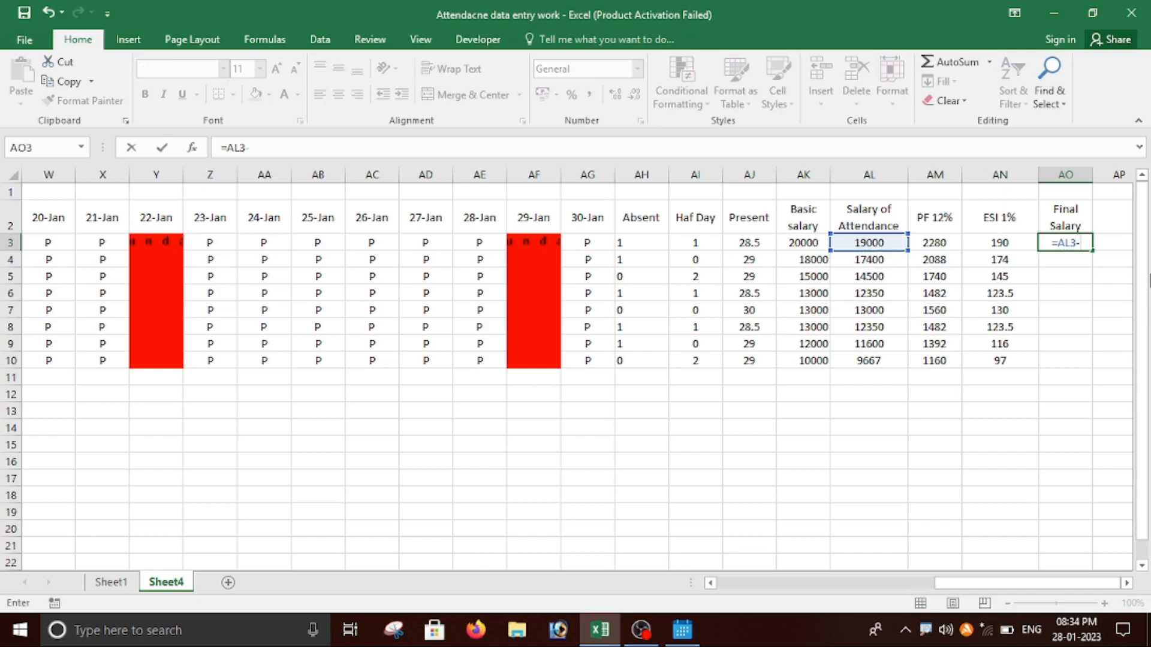
left_click(939, 243)
type("-")
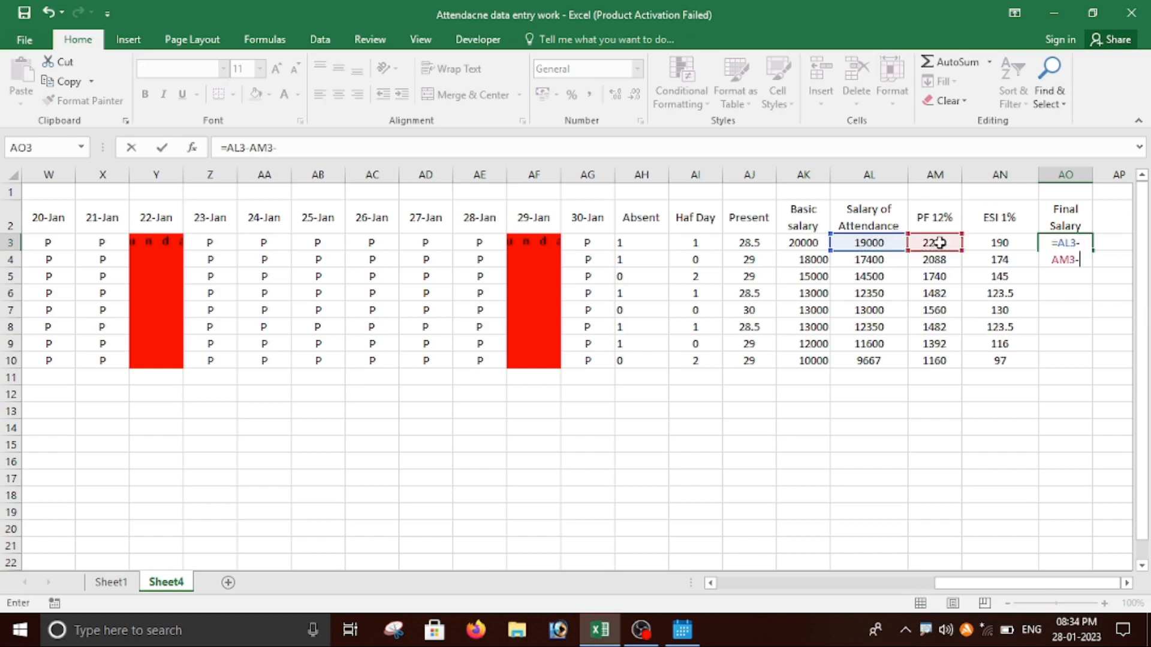
left_click(1009, 242)
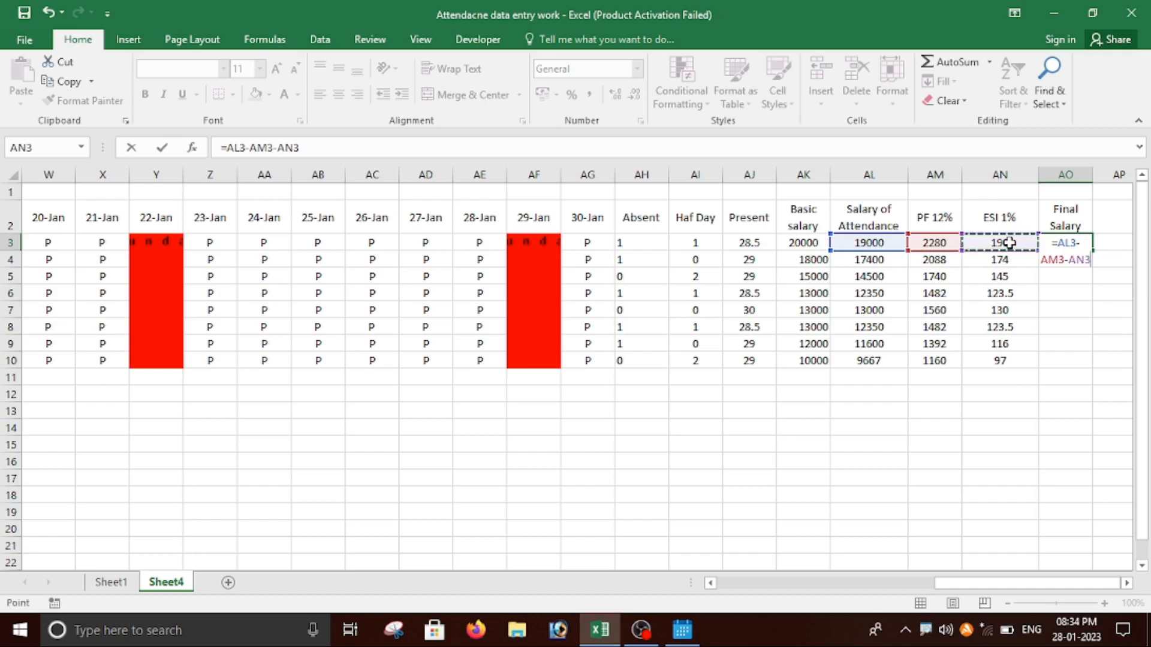
key("Return")
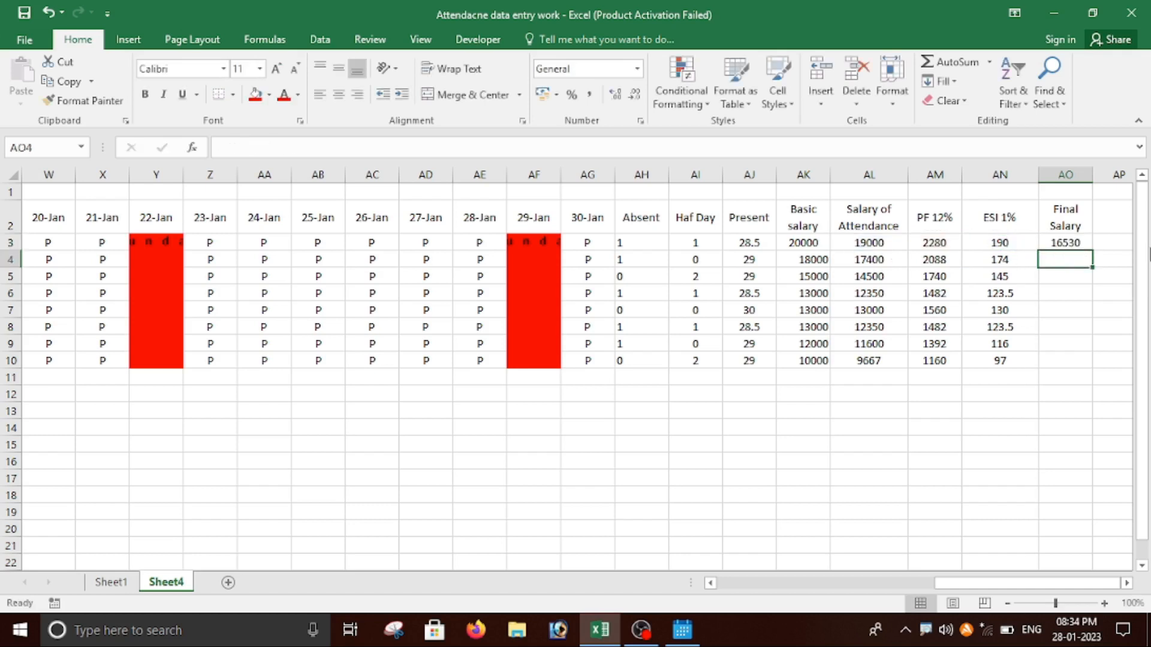
Fill the Final Salary formula from AO3 down through AO10 and show the results with zero decimal places
left_click(1072, 243)
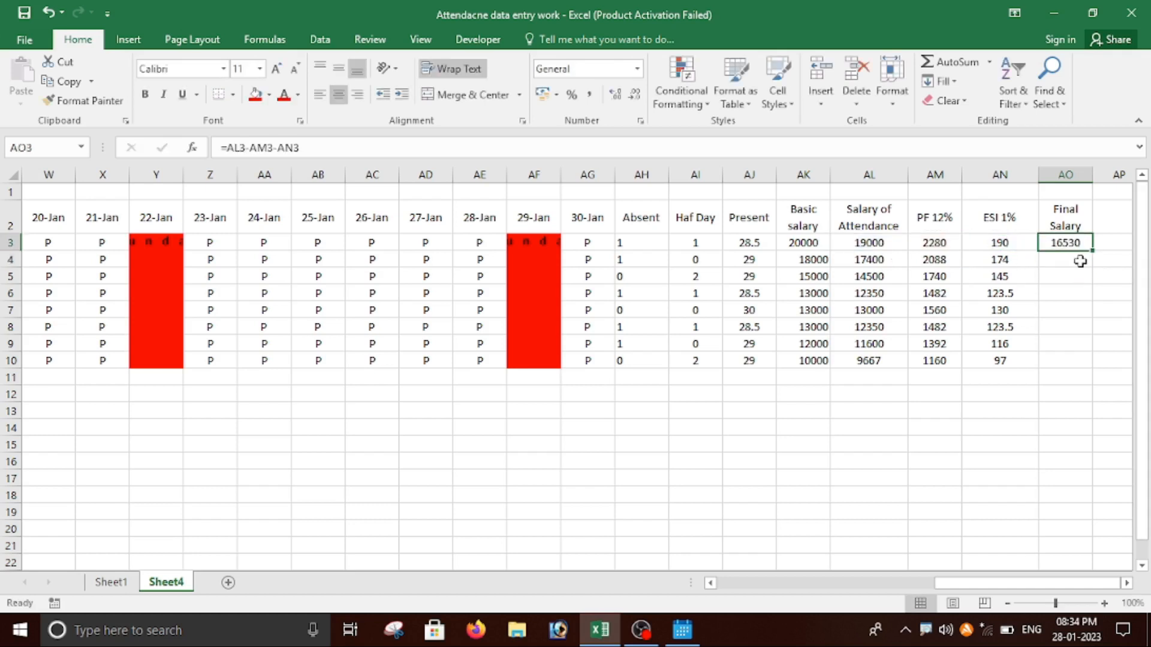
double_click(1092, 248)
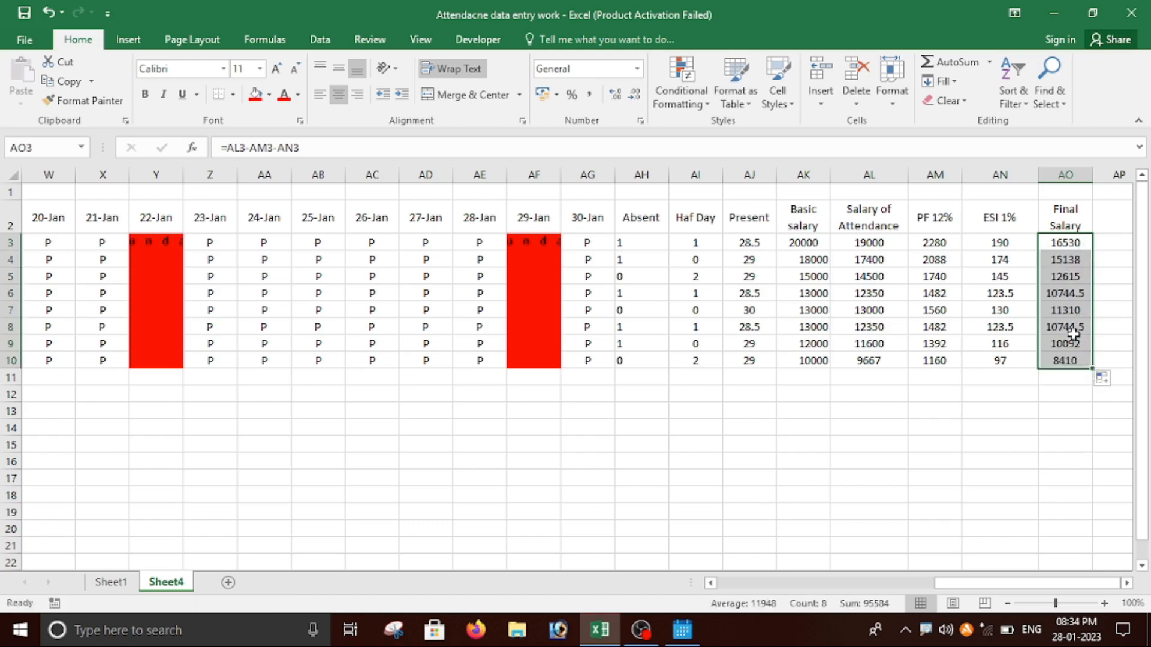
left_click(634, 98)
left_click(1072, 430)
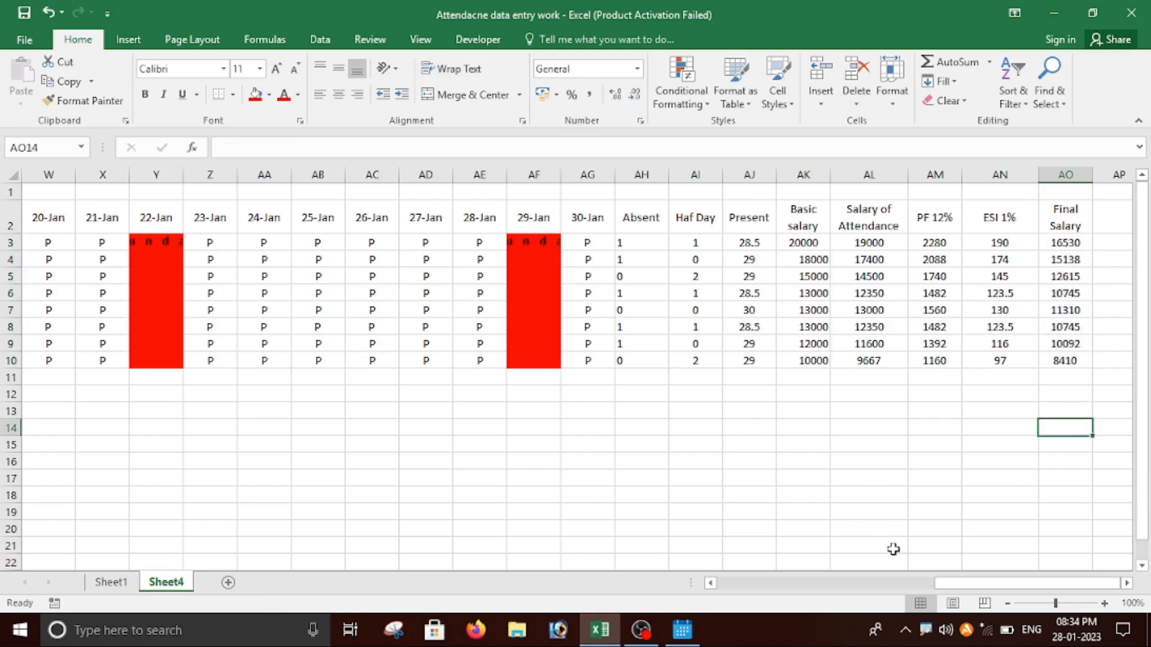
Merge and center the sheet title in row 1 across columns A to AO
left_click_drag(1017, 585, 524, 494)
left_click(412, 425)
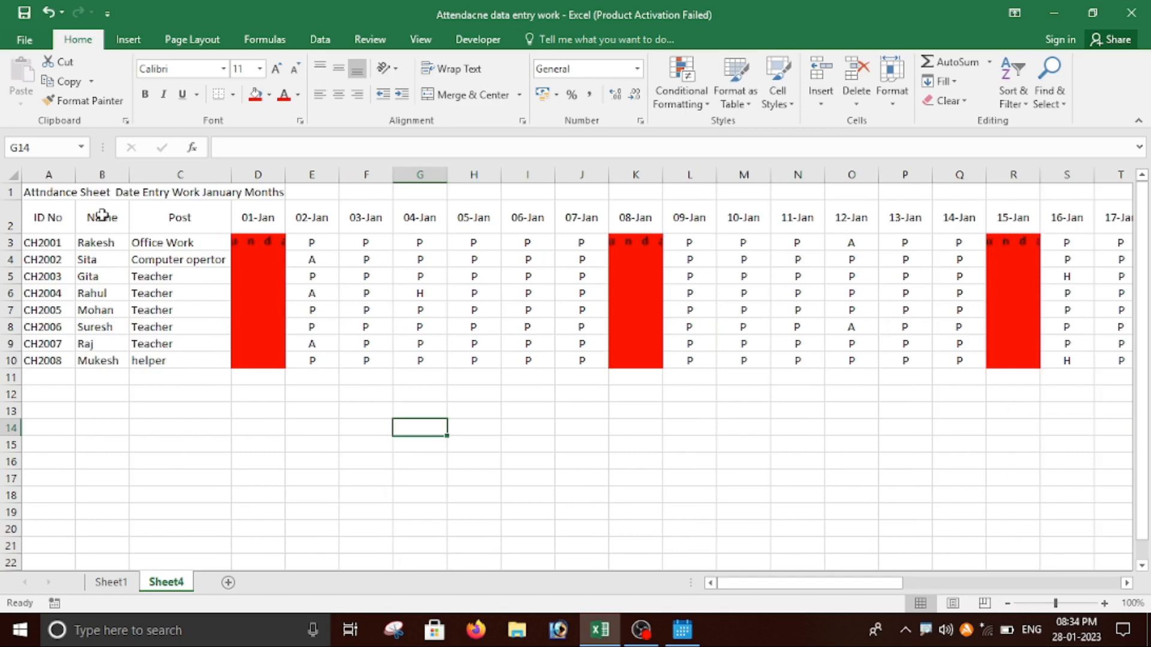
left_click_drag(34, 191, 997, 190)
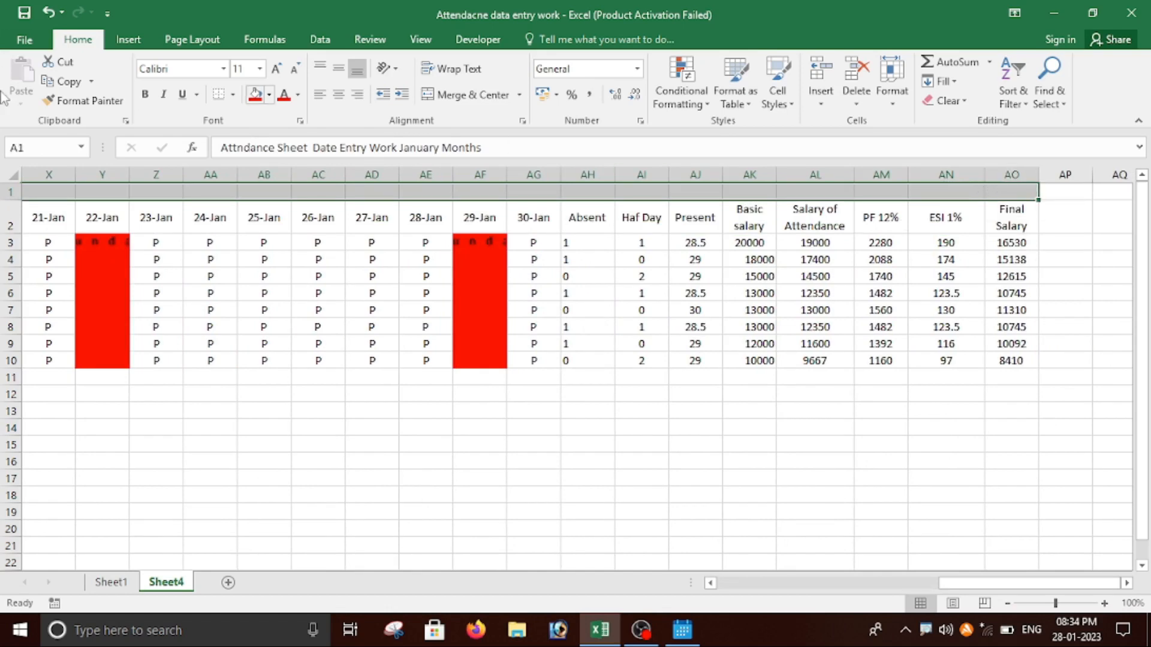
left_click(471, 103)
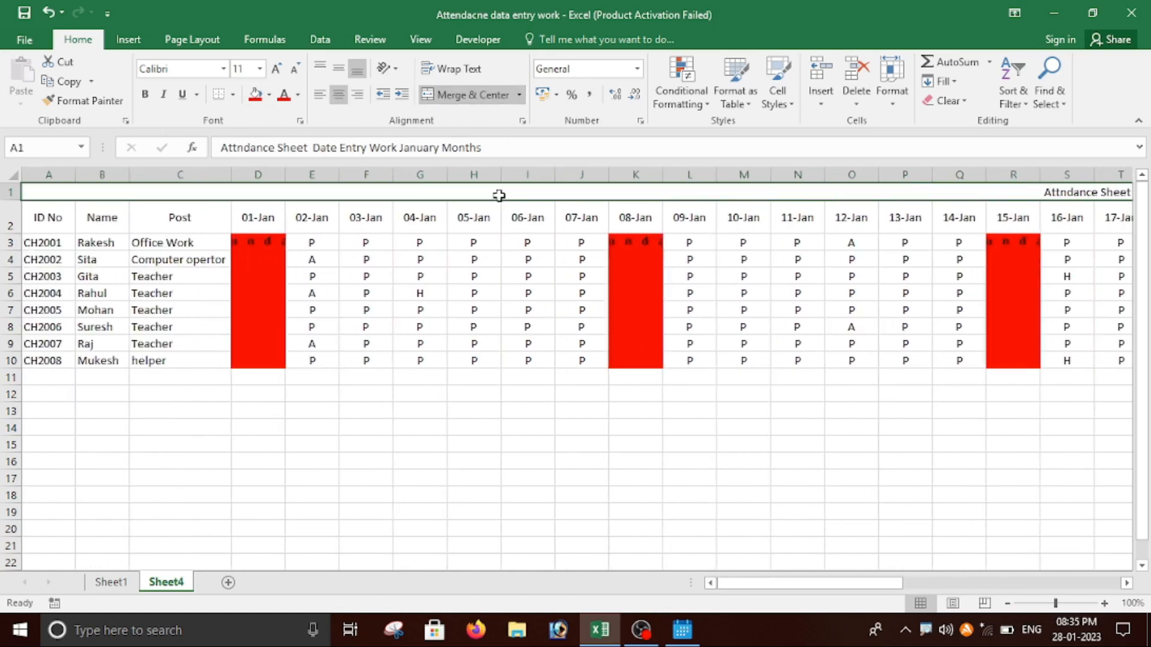
Make the merged sheet title bold and enlarge its font to size 48
left_click(145, 94)
left_click(276, 68)
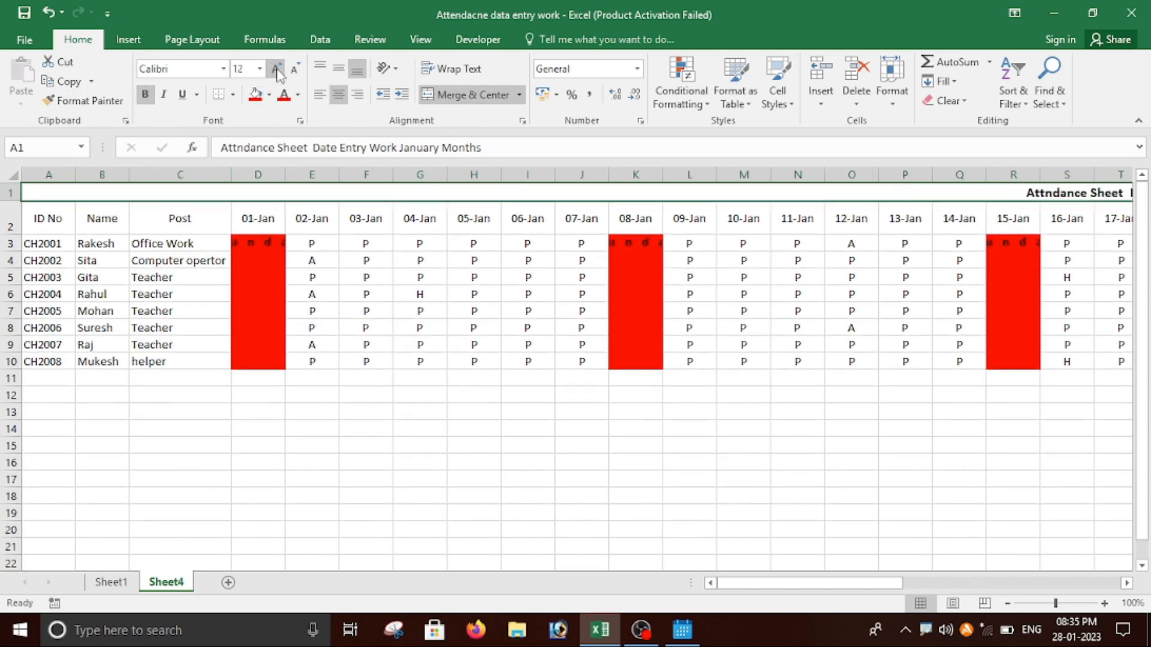
left_click(275, 68)
left_click(276, 68)
left_click(275, 69)
left_click(275, 68)
left_click(275, 68)
left_click(276, 68)
left_click(275, 68)
left_click(275, 69)
left_click(276, 68)
left_click(276, 68)
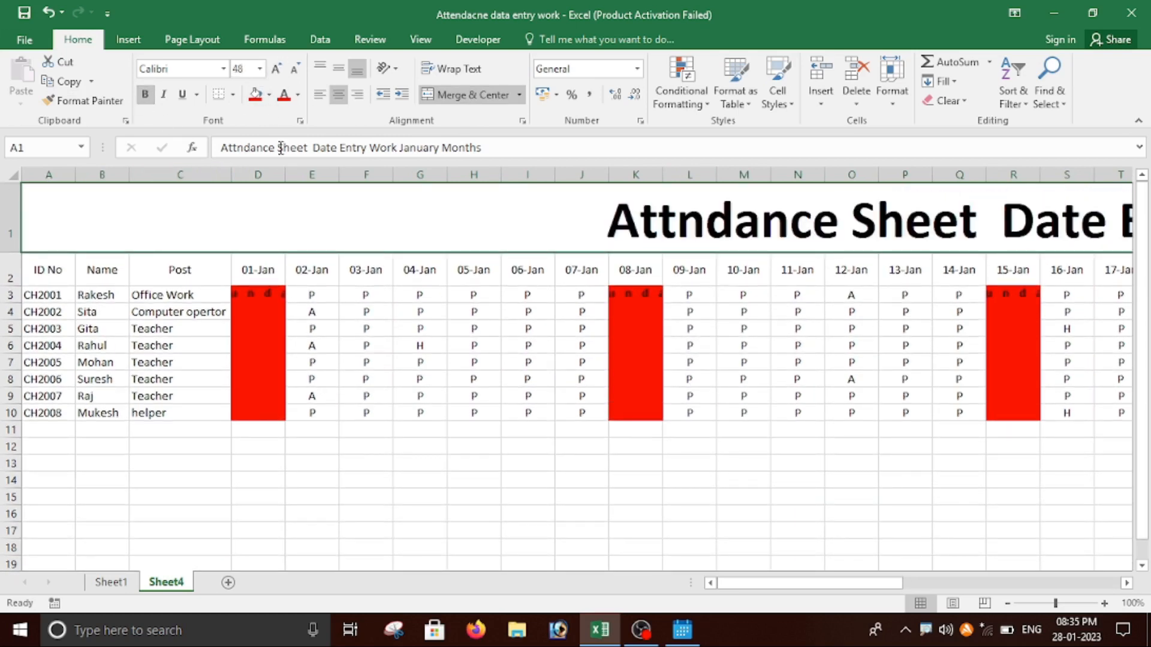
Give the merged title row a black fill with white text
left_click(269, 94)
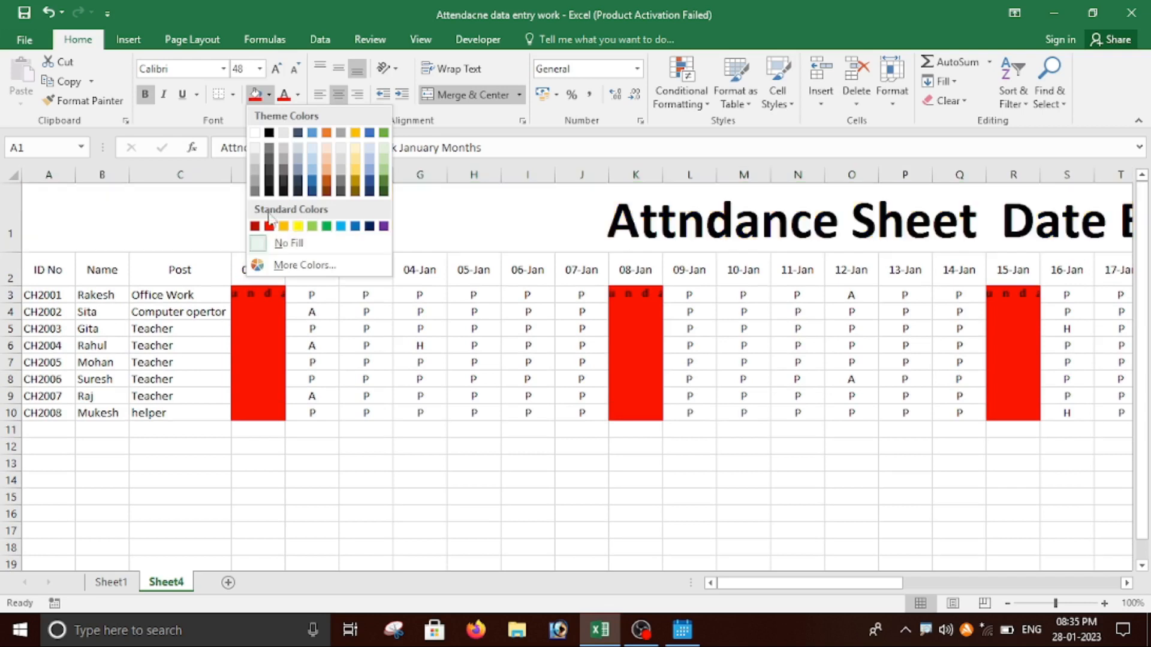
left_click(269, 191)
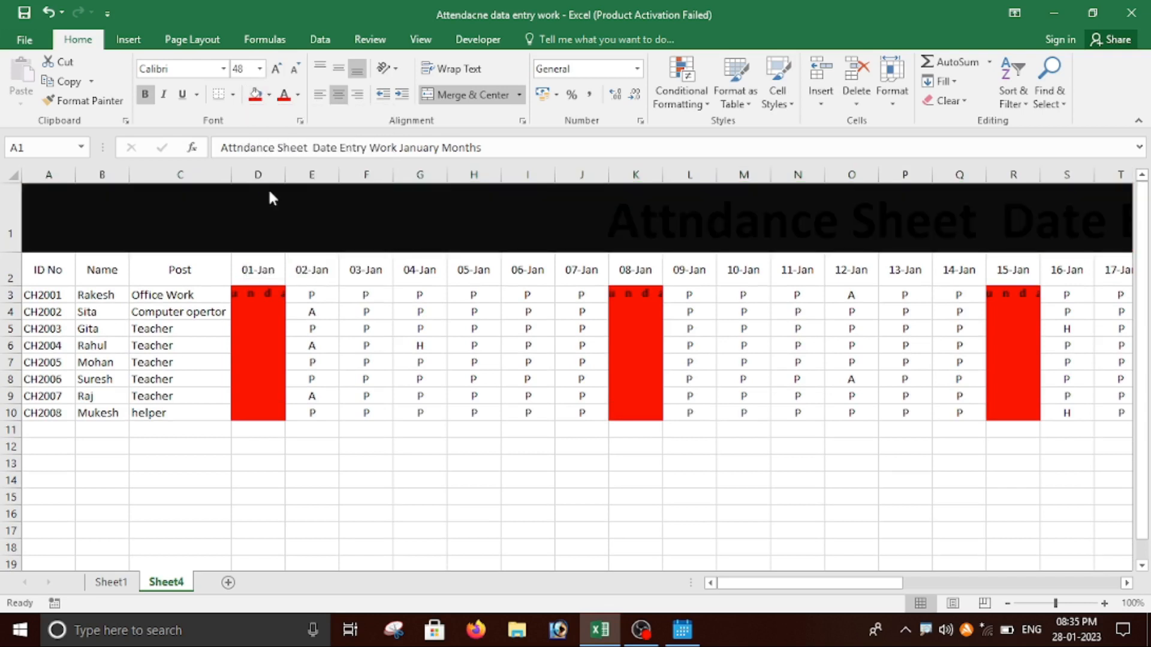
left_click(297, 94)
left_click(284, 153)
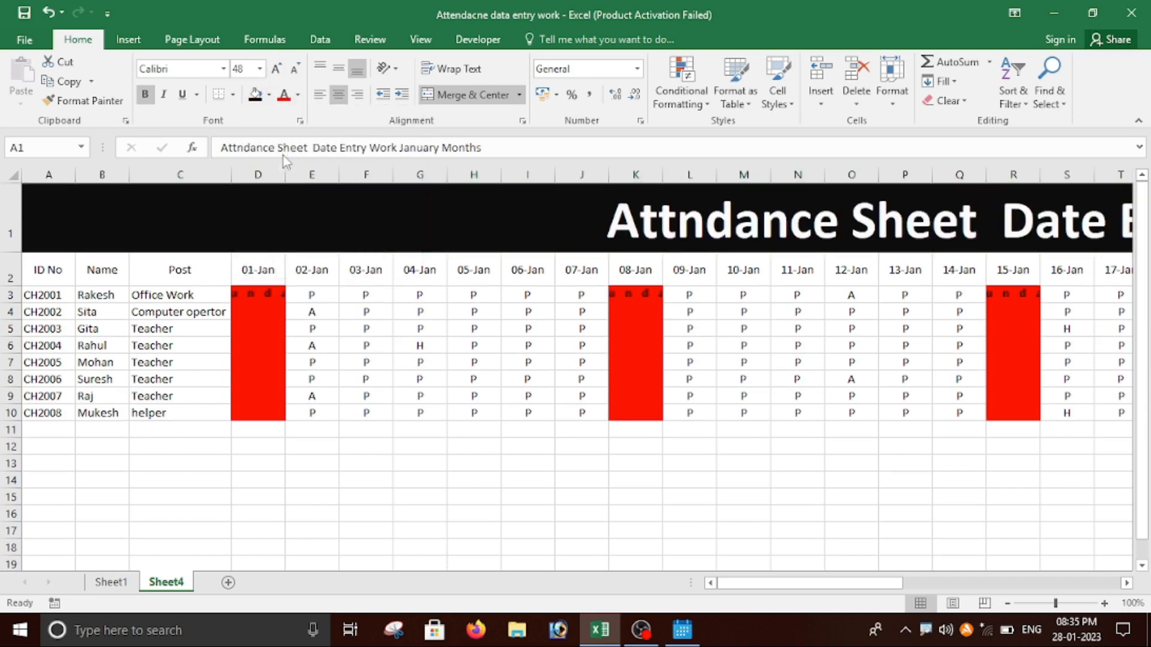
Format the header row A2:AO2 with a dark blue fill and bold white text
left_click_drag(49, 266, 1019, 297)
left_click_drag(1142, 282, 1013, 297)
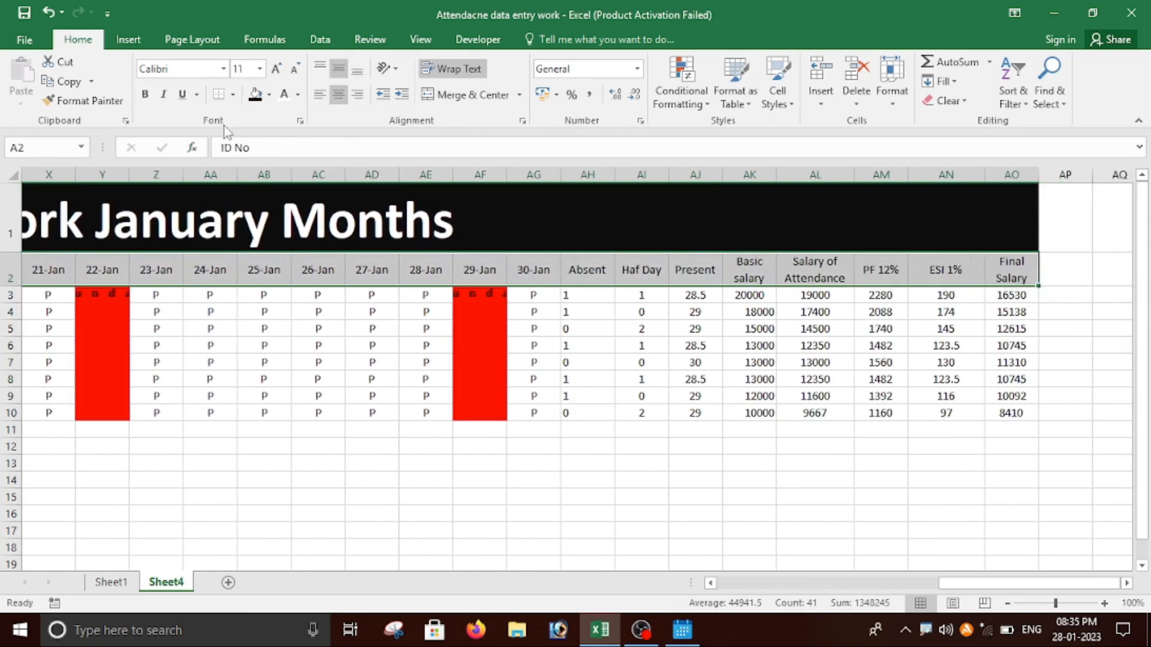
left_click(268, 96)
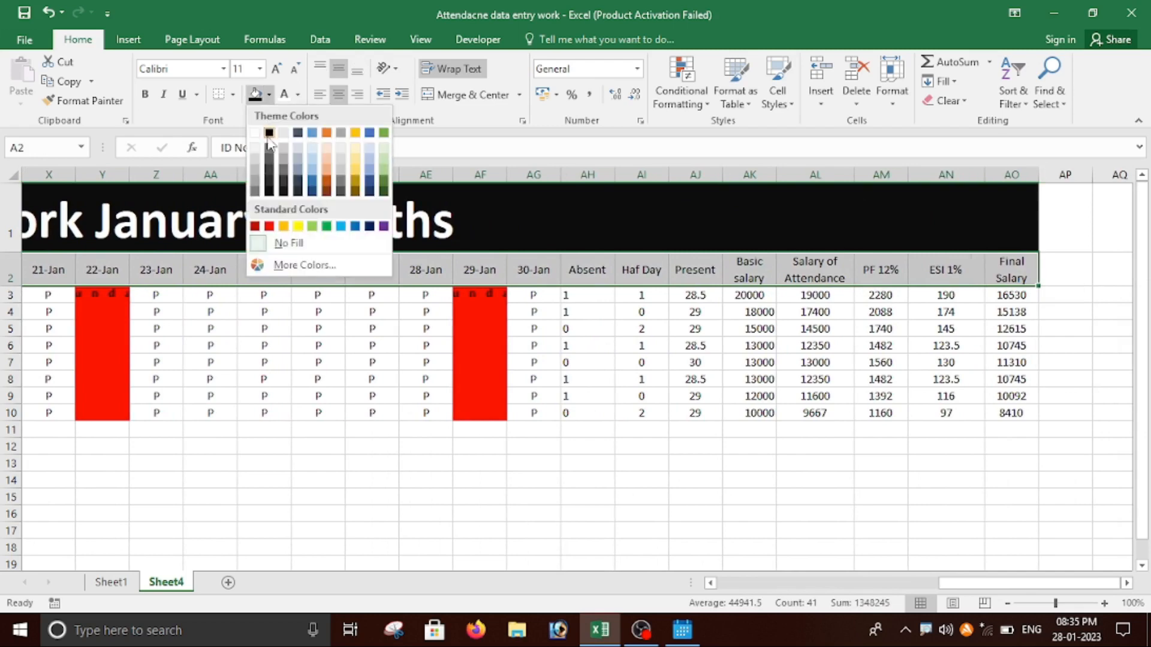
left_click(312, 190)
key("ctrl+BackSpace")
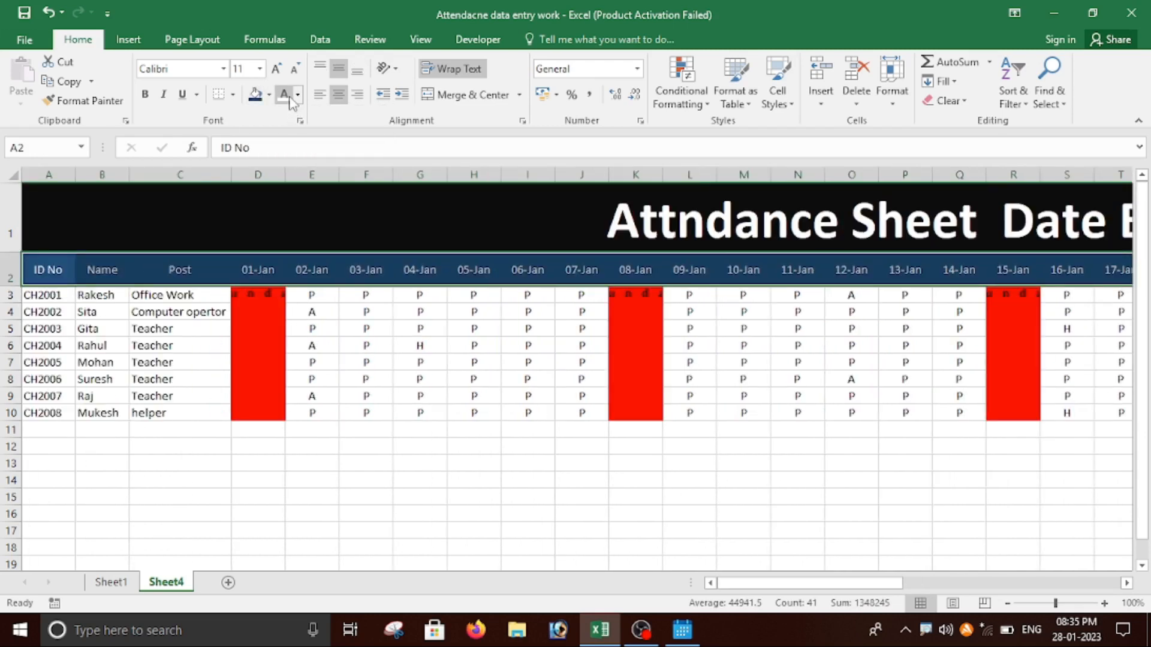
left_click(145, 94)
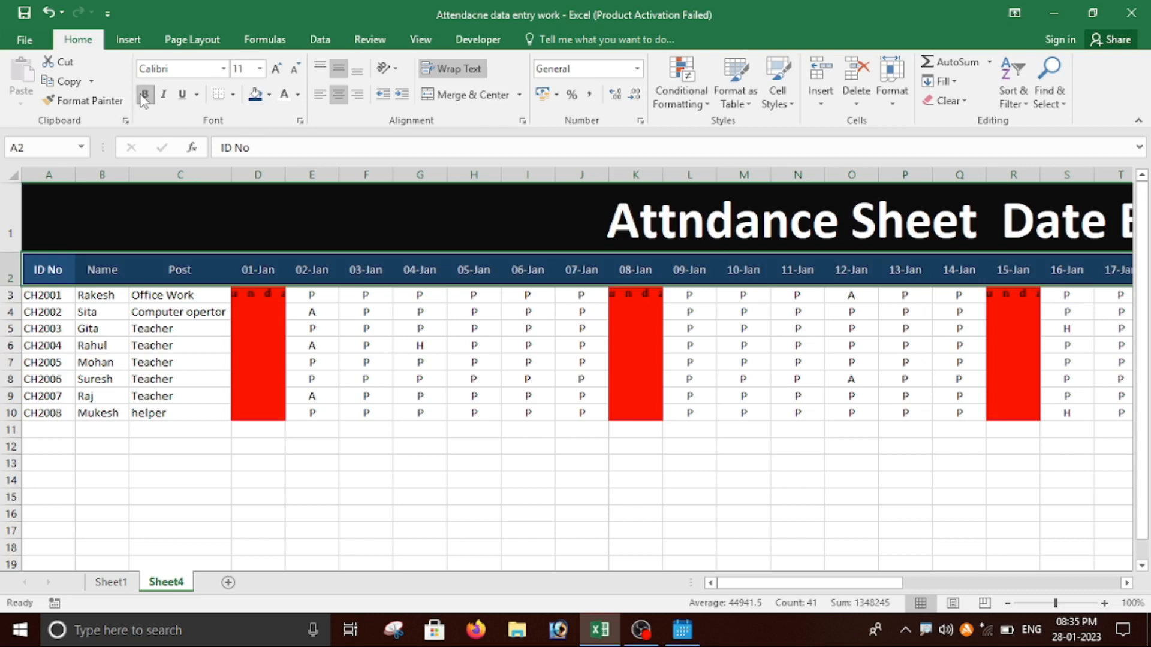
left_click(440, 469)
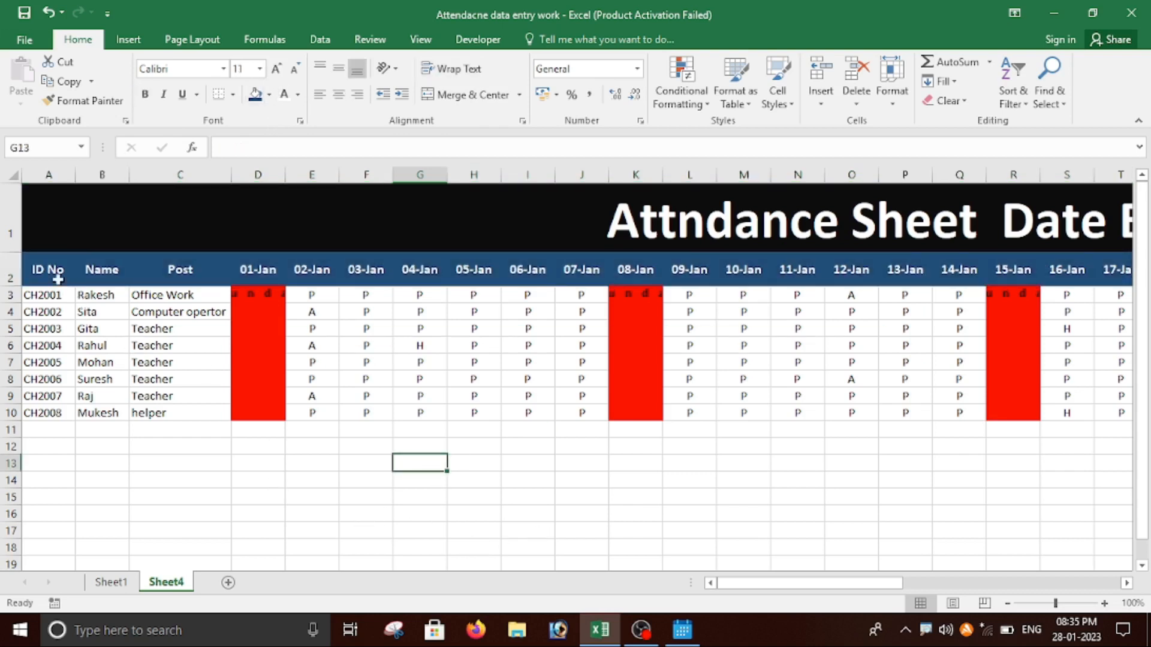
Apply all borders to the attendance and salary table in A2:AO10
left_click_drag(37, 267, 1019, 413)
left_click_drag(832, 383, 1014, 411)
left_click(232, 94)
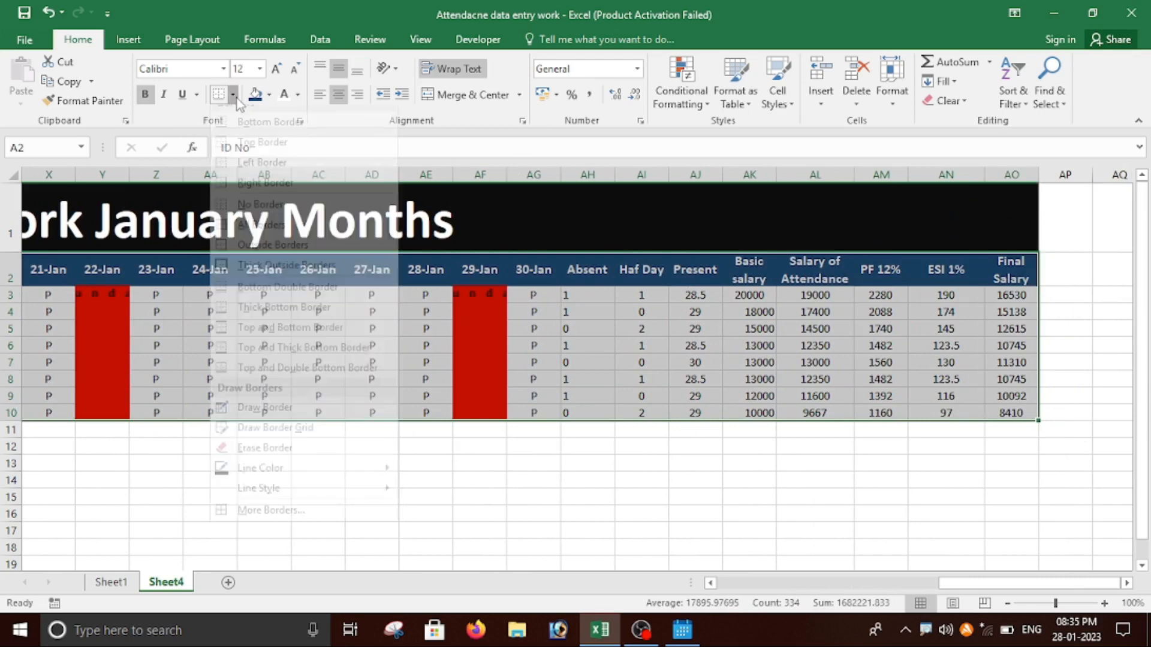
left_click(269, 235)
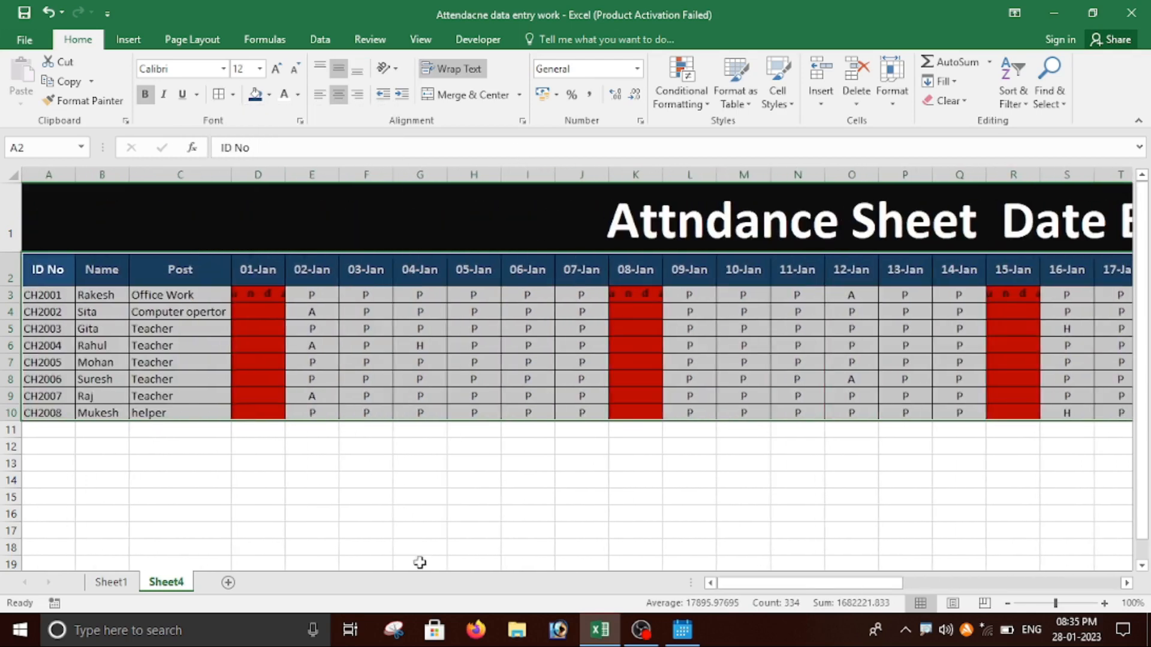
left_click(419, 562)
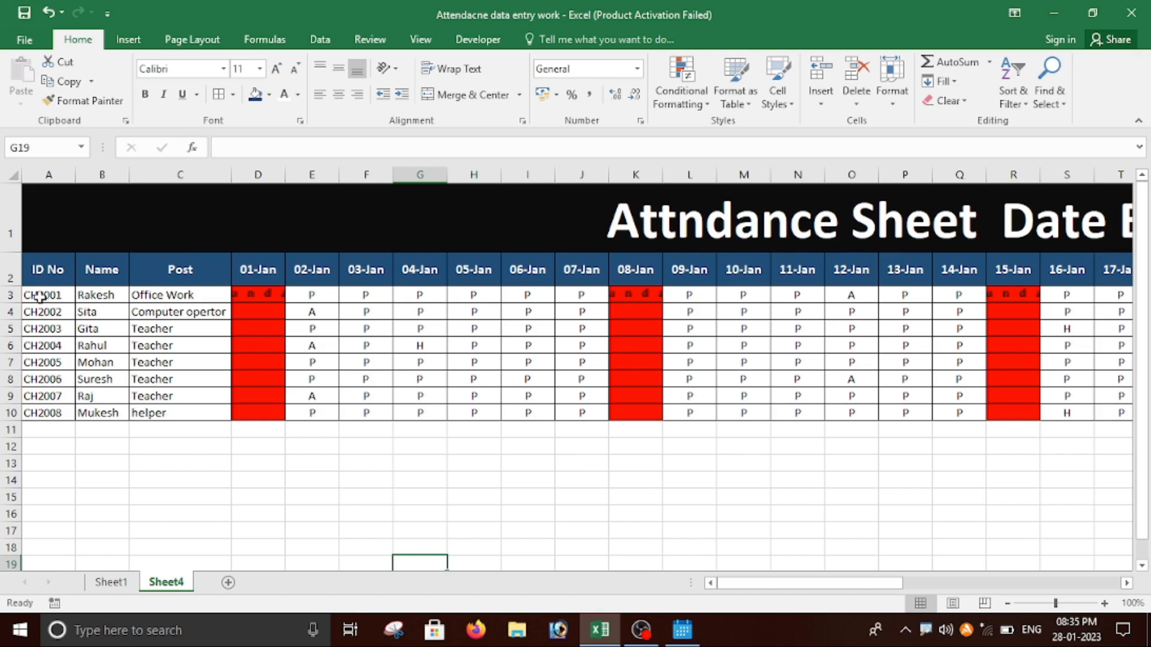
Fill the employees' ID No, Name and Post cells in A3:C10 with light orange
left_click_drag(39, 297, 180, 412)
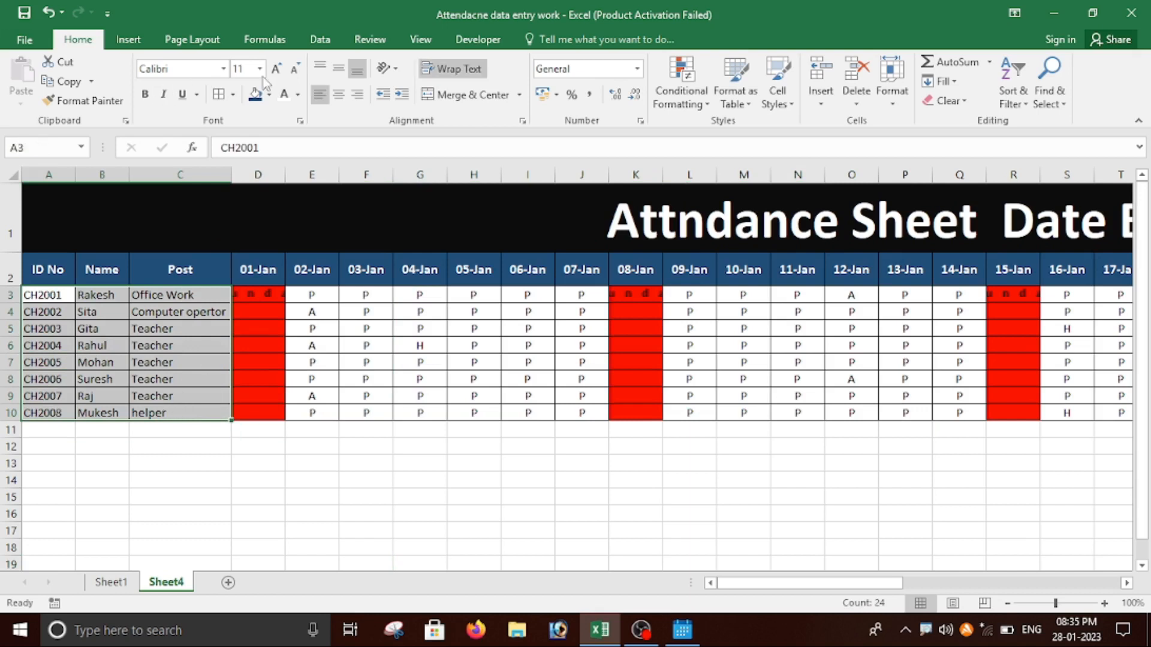
left_click(269, 95)
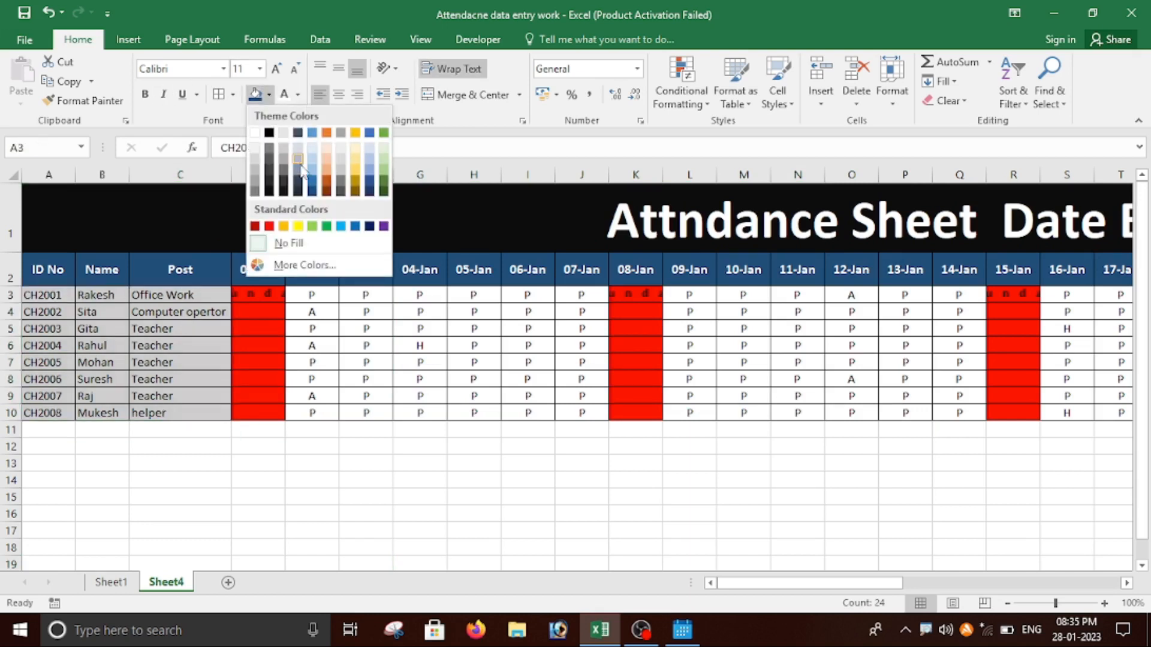
left_click(330, 178)
Fill the 02-Jan to 07-Jan attendance cells in E3:J10 with the palest orange theme shade
left_click_drag(311, 295, 579, 412)
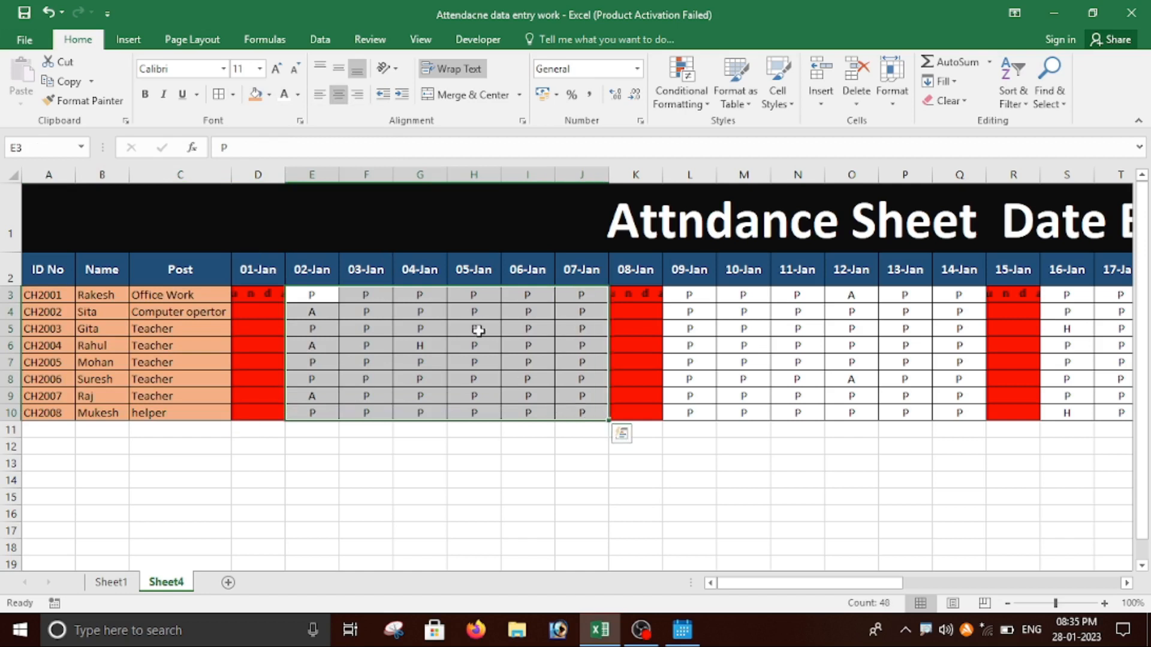
left_click(269, 95)
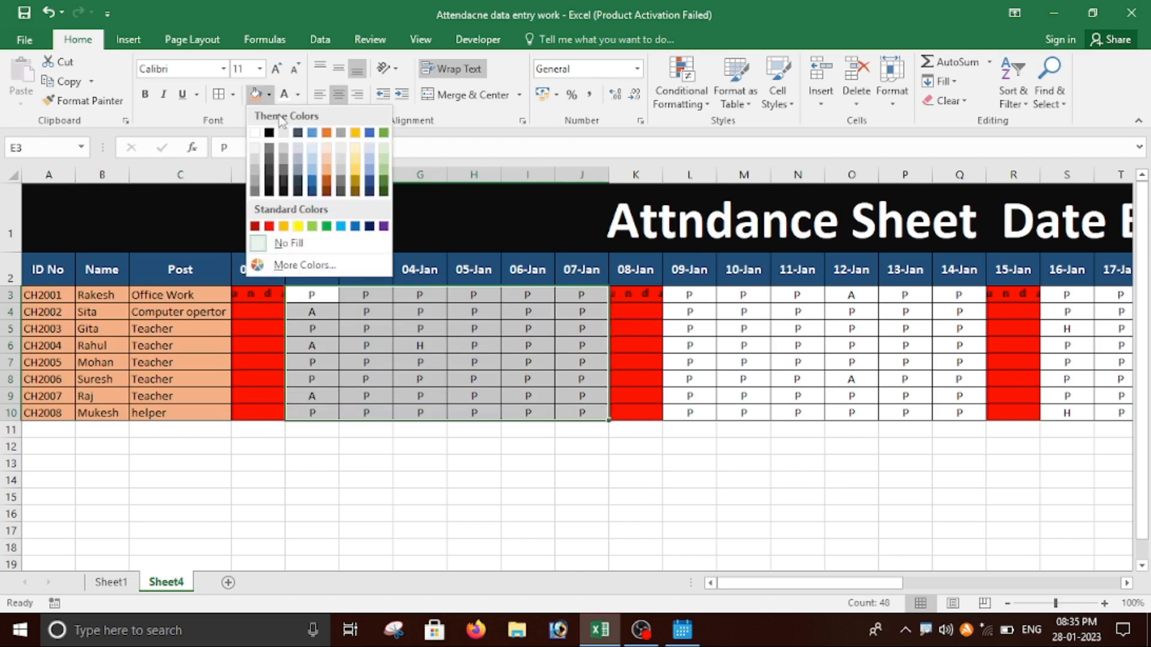
left_click(323, 150)
left_click_drag(690, 298, 779, 353)
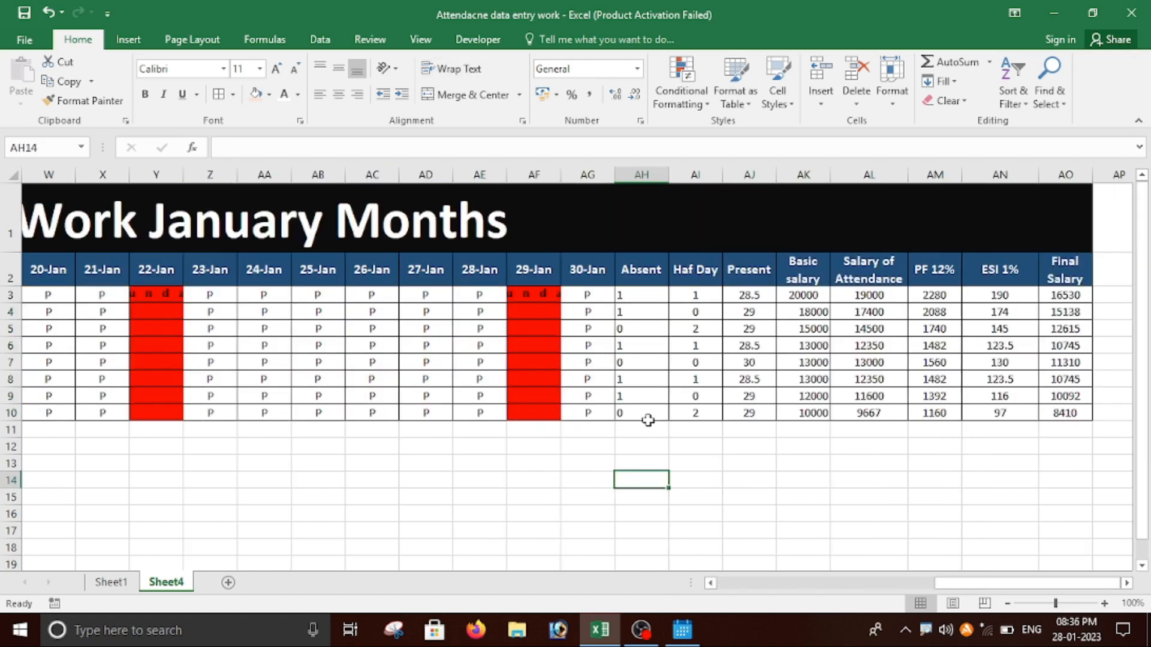
left_click_drag(721, 479, 724, 496)
left_click(1025, 429)
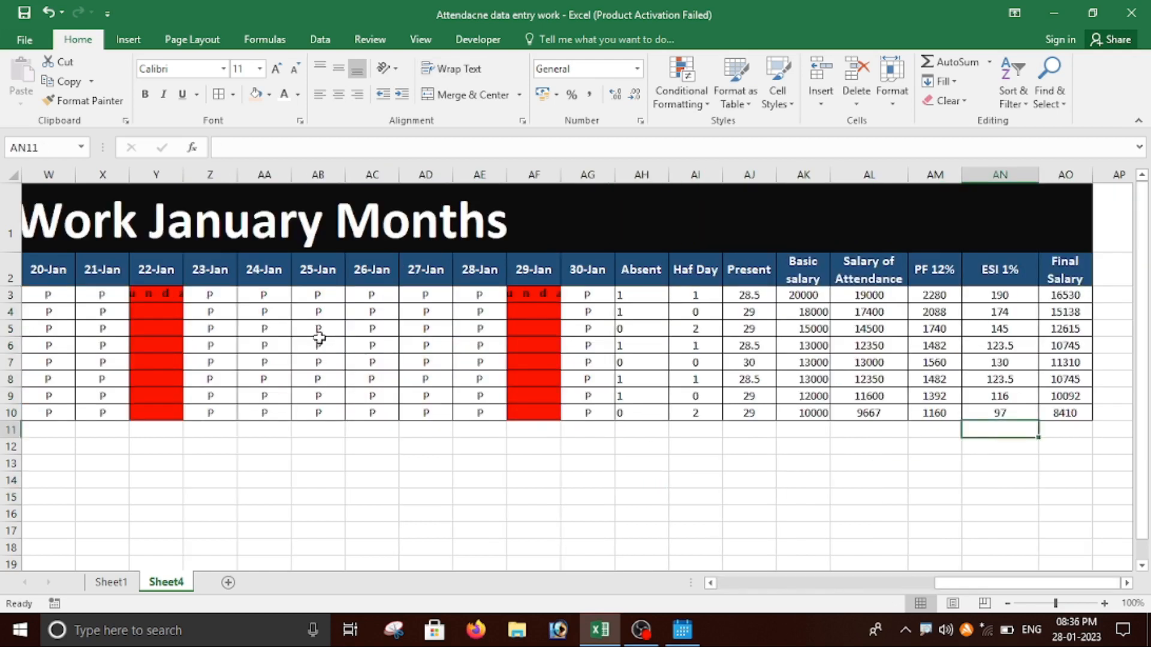
left_click(575, 329)
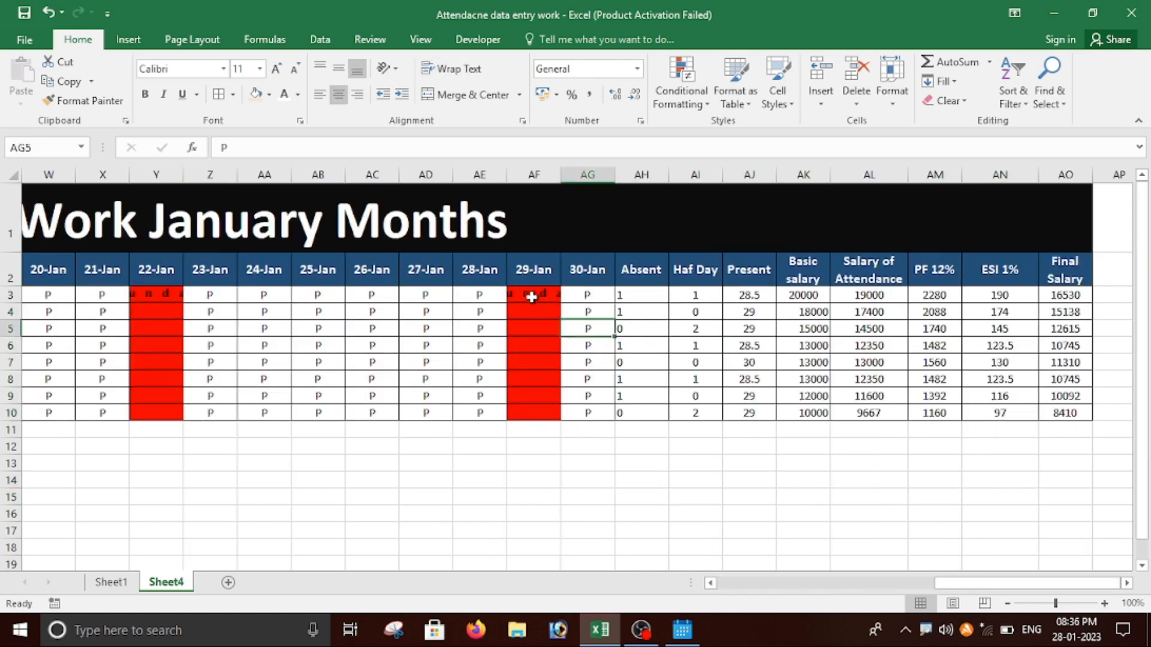
Merge and center the 29-Jan Sunday cells AF3:AF10 into one cell
left_click_drag(531, 297, 535, 395)
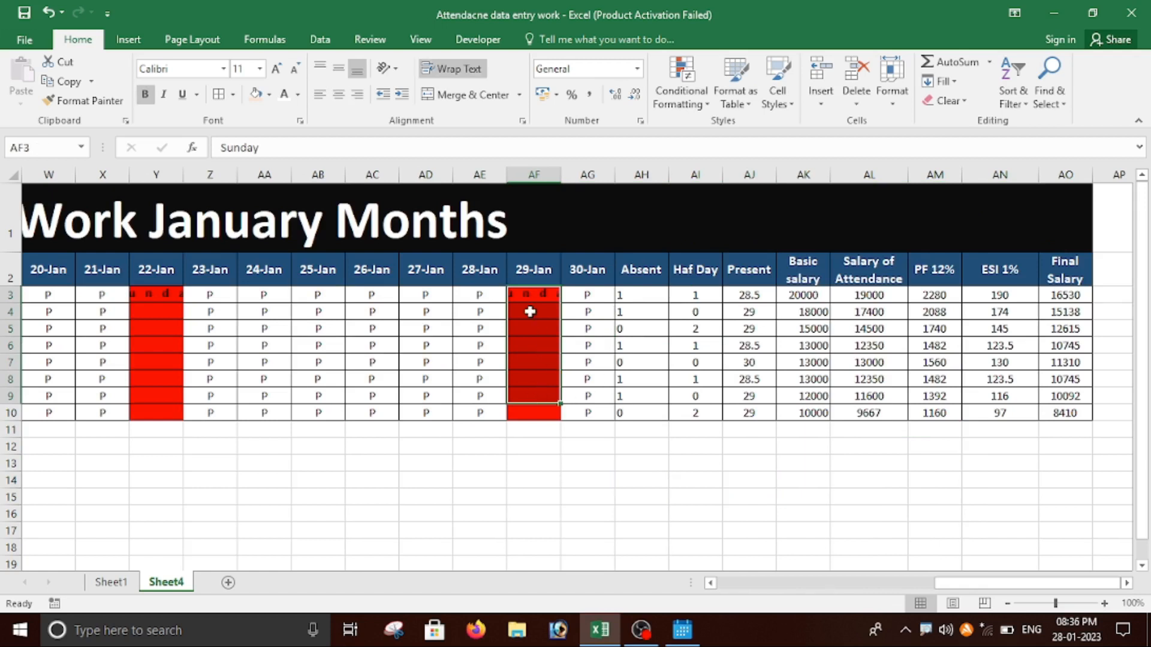
left_click_drag(528, 296, 532, 413)
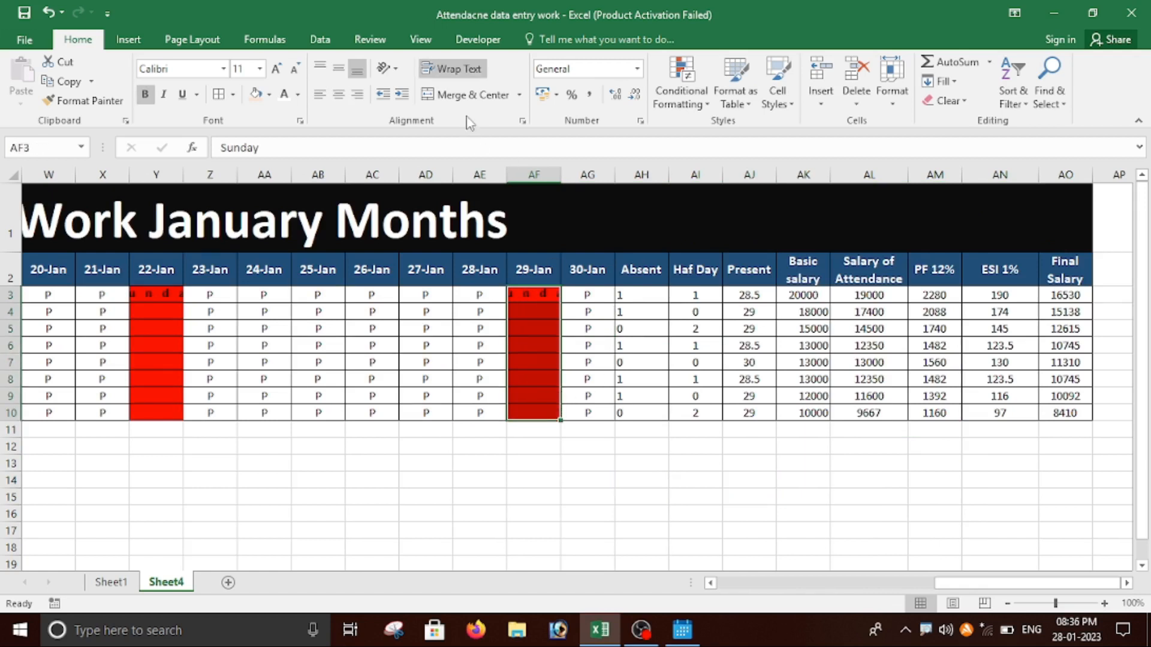
left_click(464, 94)
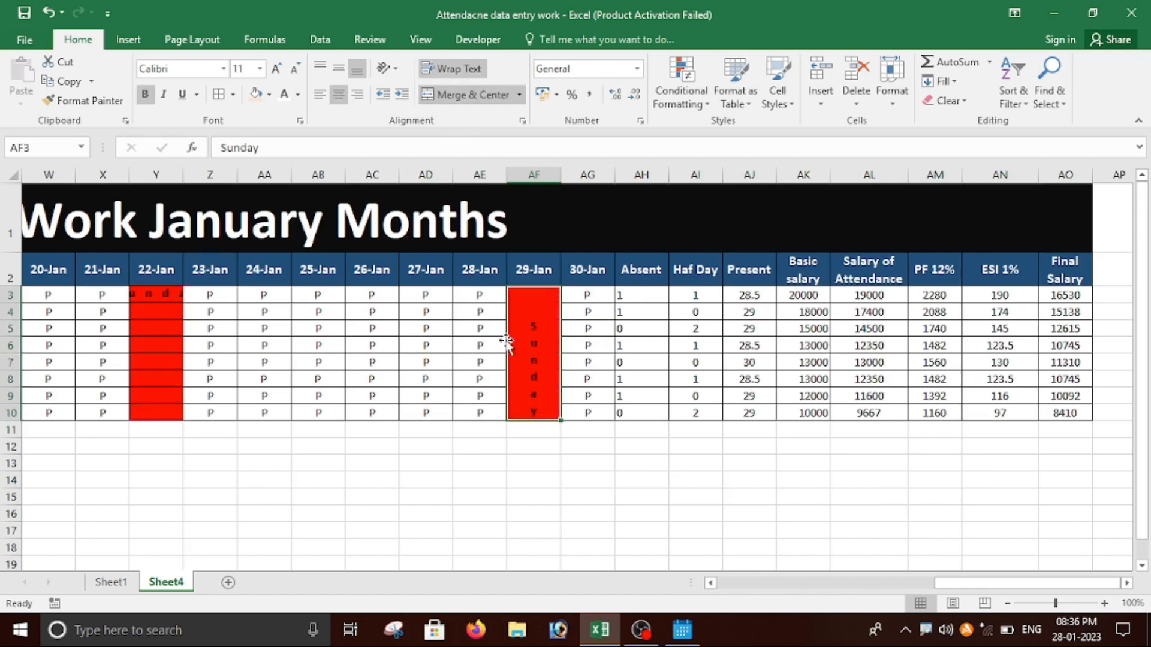
Try to copy the merged 29-Jan Sunday formatting onto the 22-Jan cells
left_click(90, 101)
left_click_drag(152, 327, 170, 442)
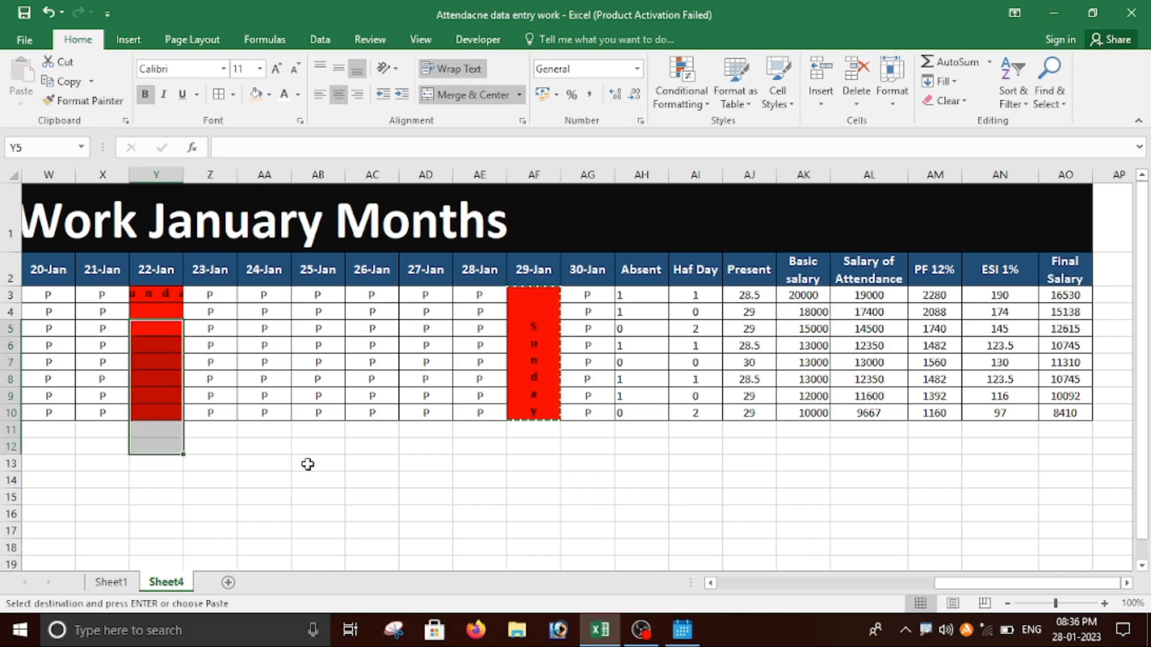
key("ctrl+z")
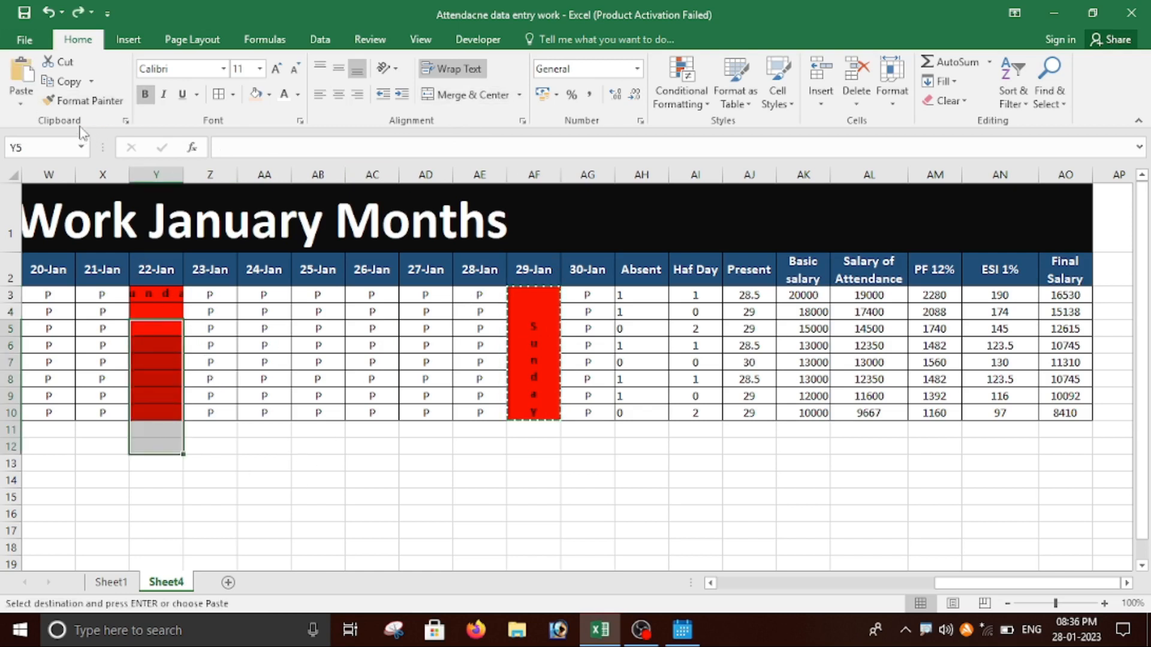
left_click(89, 100)
left_click_drag(157, 294, 154, 403)
left_click(428, 541)
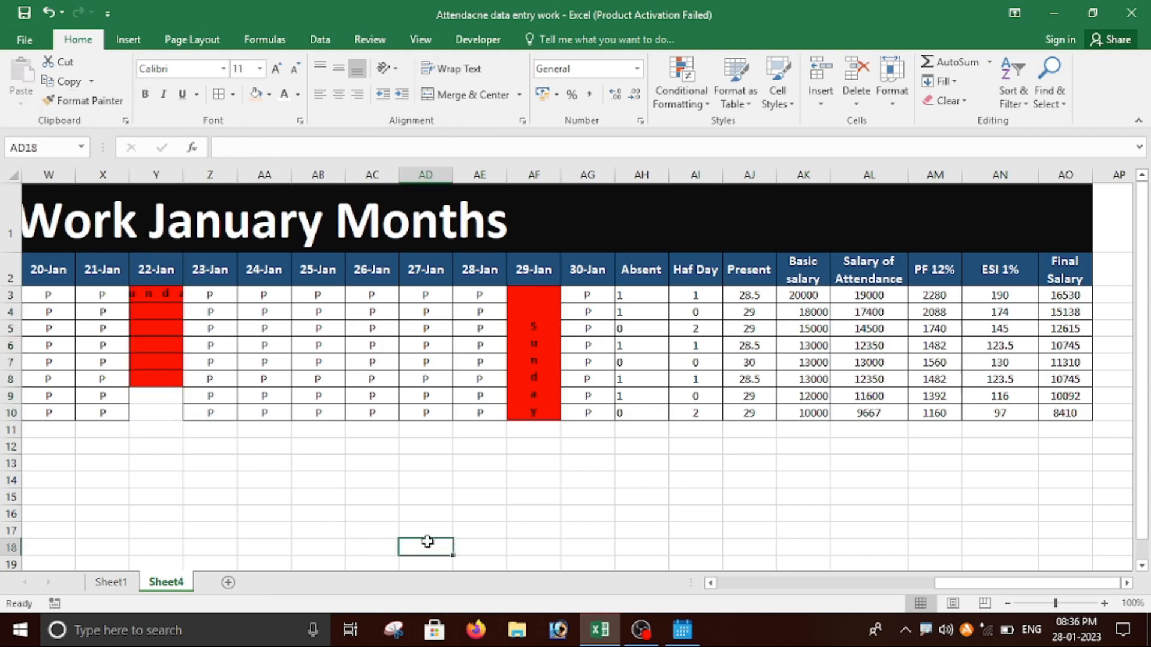
Copy the merged 29-Jan Sunday formatting onto the 22-Jan cells Y3:Y10 and the 15-Jan cells R3:R10
left_click(549, 326)
left_click(84, 100)
left_click_drag(157, 294, 154, 408)
left_click_drag(980, 584, 879, 582)
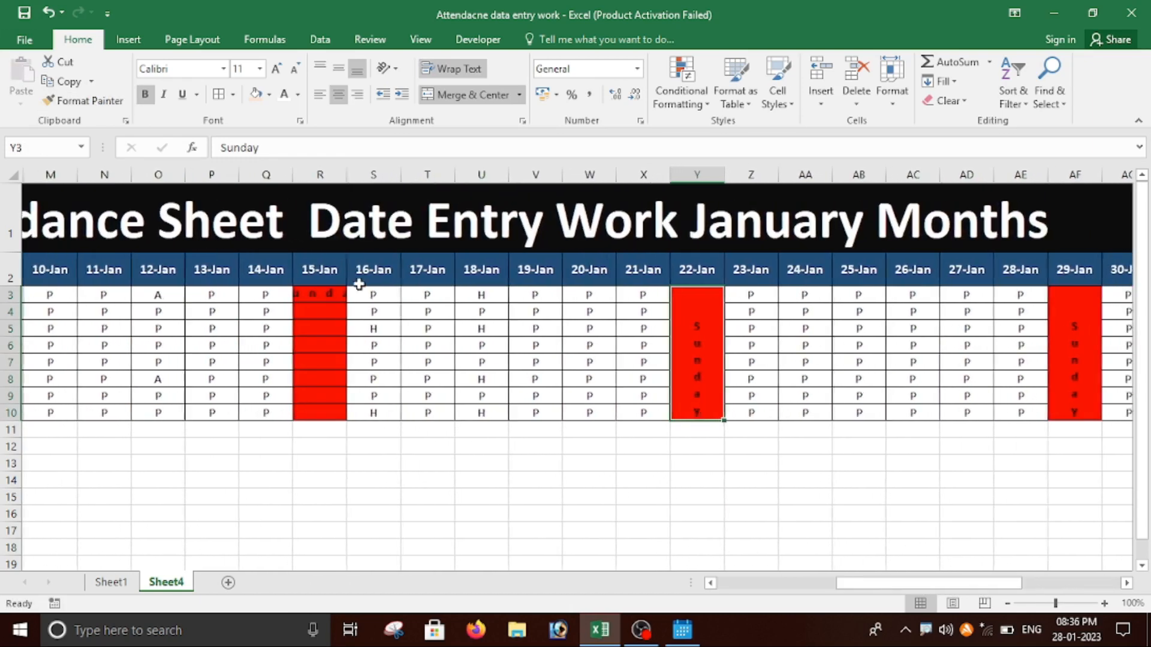
left_click(82, 102)
left_click_drag(319, 297, 316, 412)
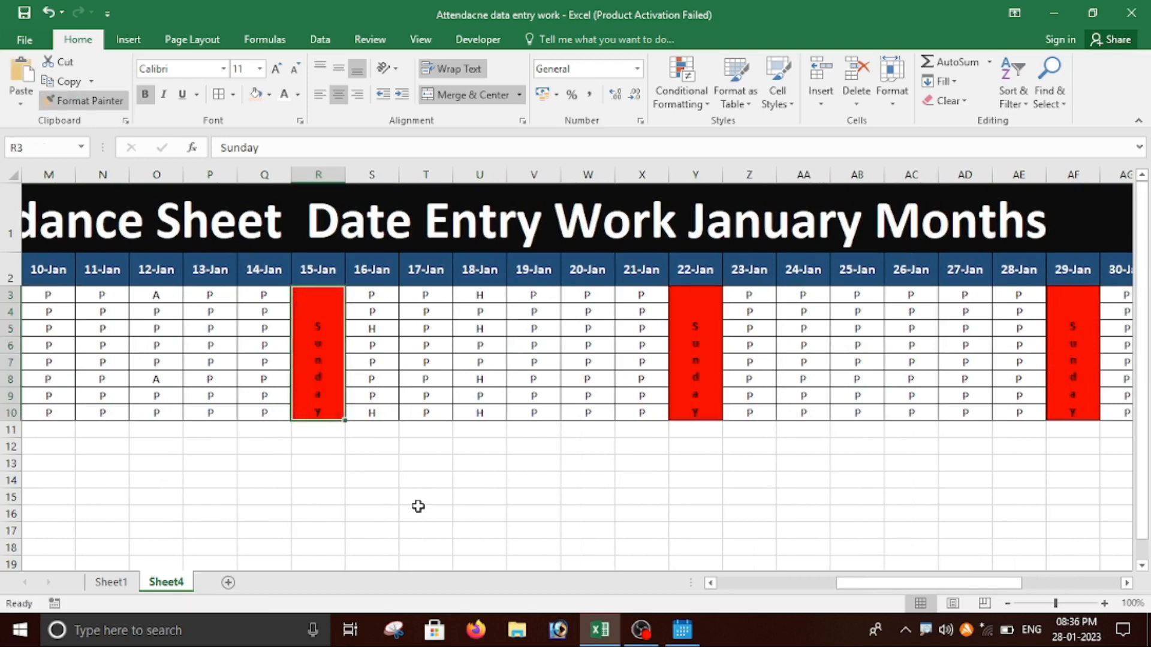
Apply the merged 15-Jan Sunday formatting to the 08-Jan cells K3:K10 and the 01-Jan cells D3:D10
left_click_drag(866, 582, 754, 582)
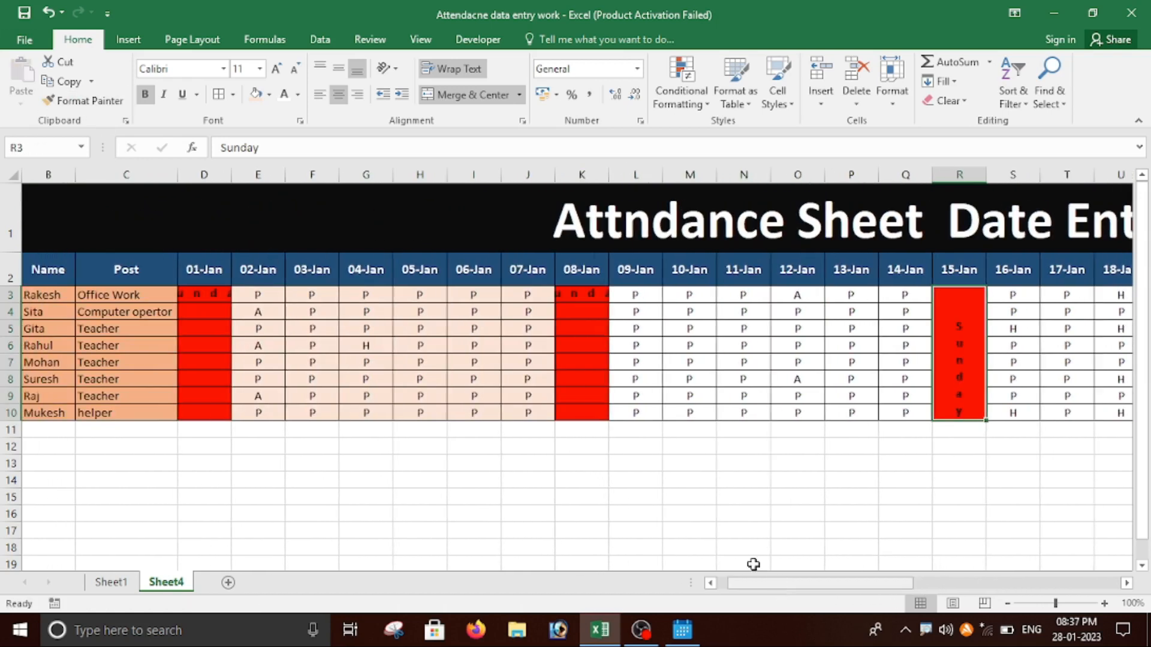
left_click(84, 101)
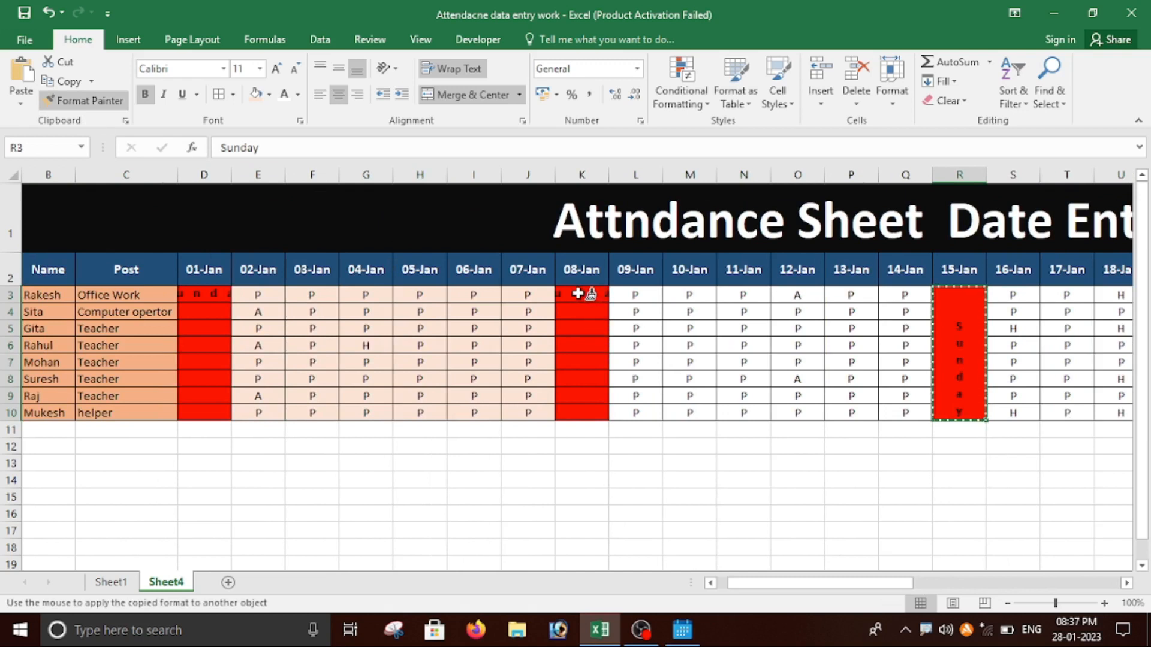
left_click_drag(576, 294, 583, 412)
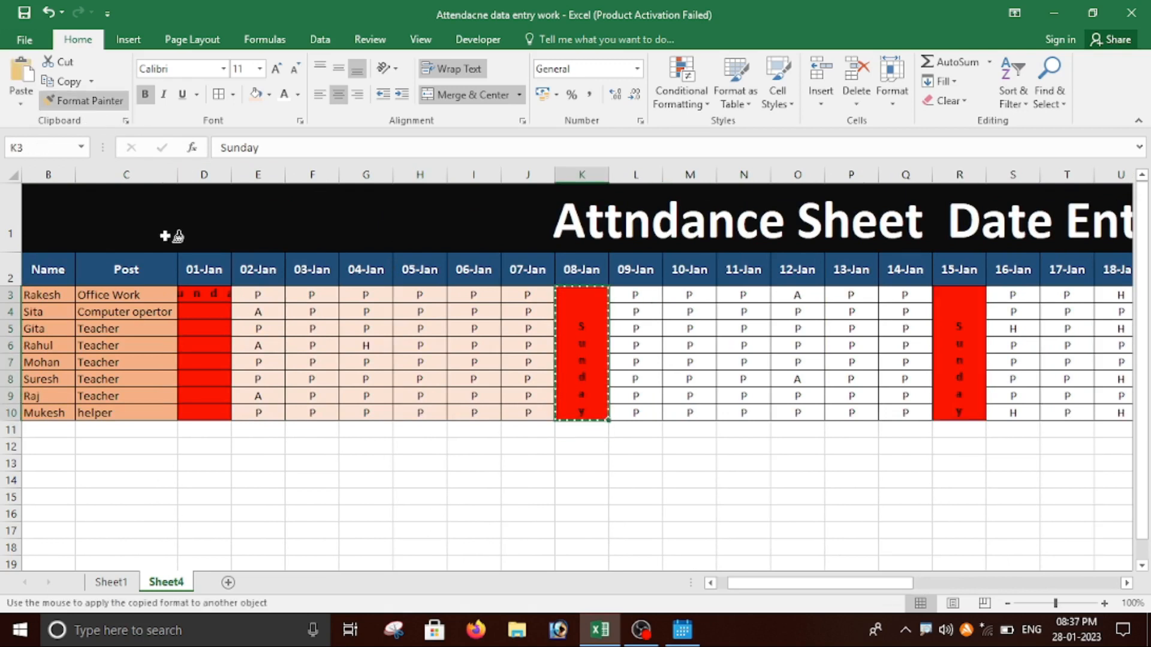
left_click_drag(216, 295, 206, 412)
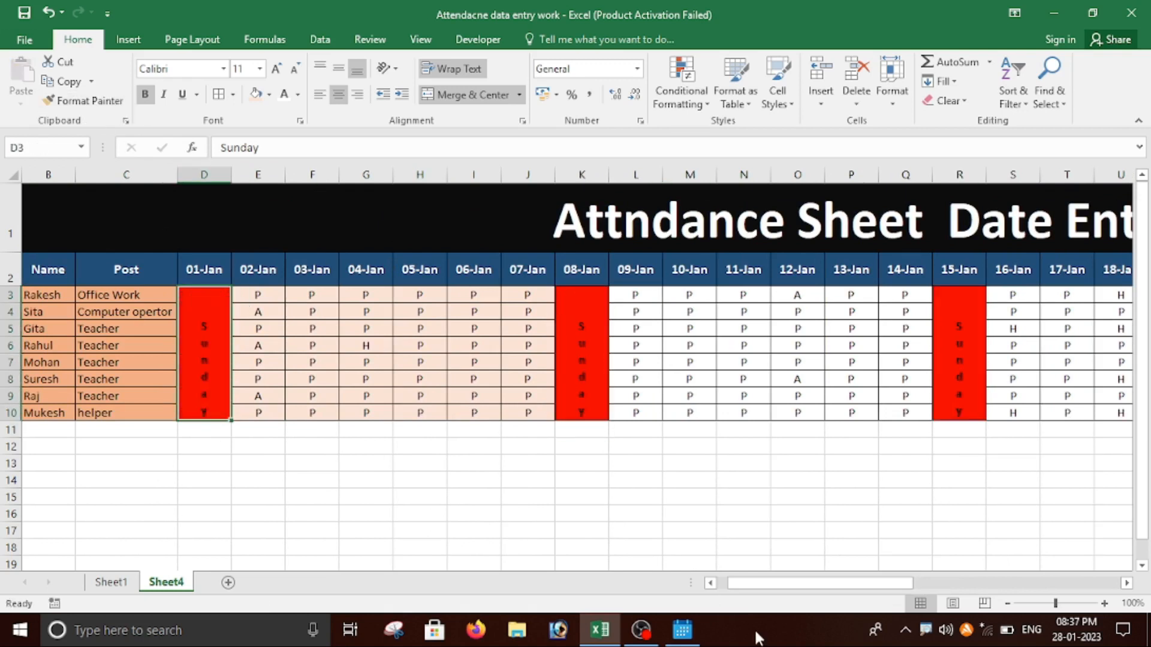
Review the formatted sheet from the salary columns back to the early January dates and minimize the workbook
left_click_drag(829, 591, 1043, 555)
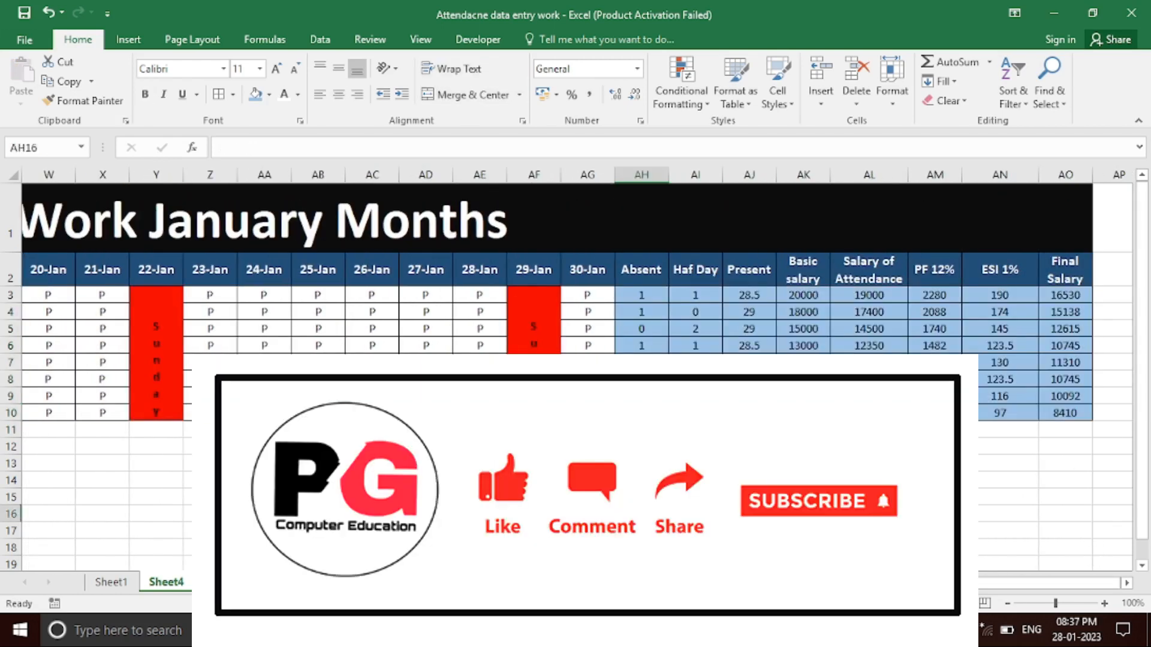
left_click_drag(1028, 584, 824, 584)
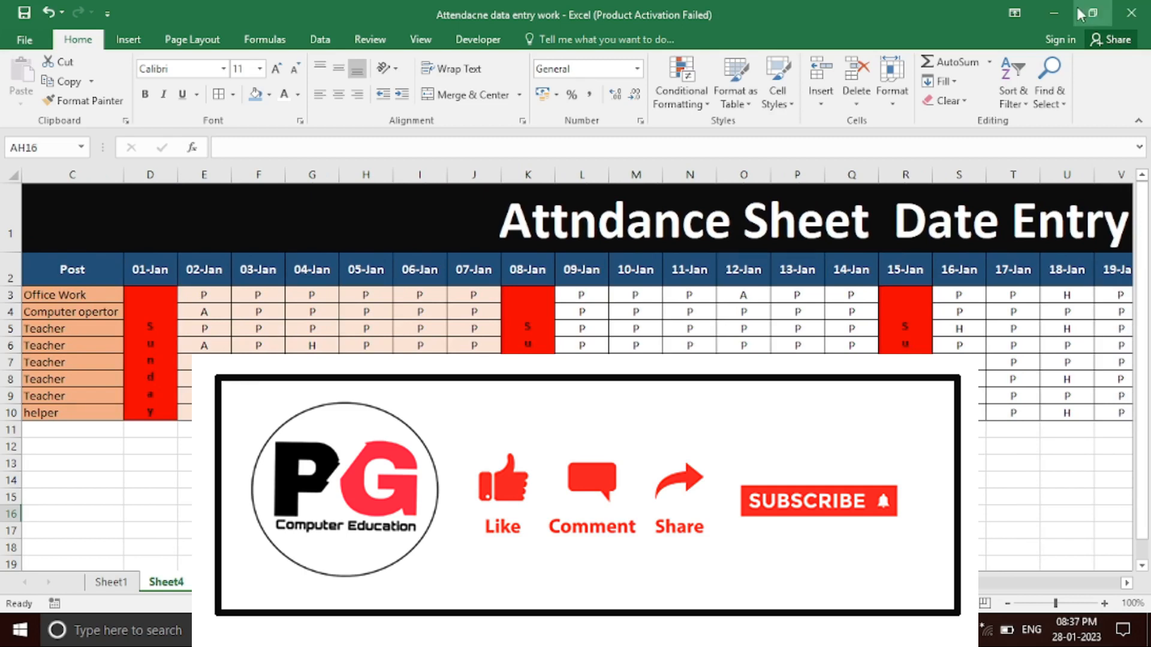
left_click(1053, 13)
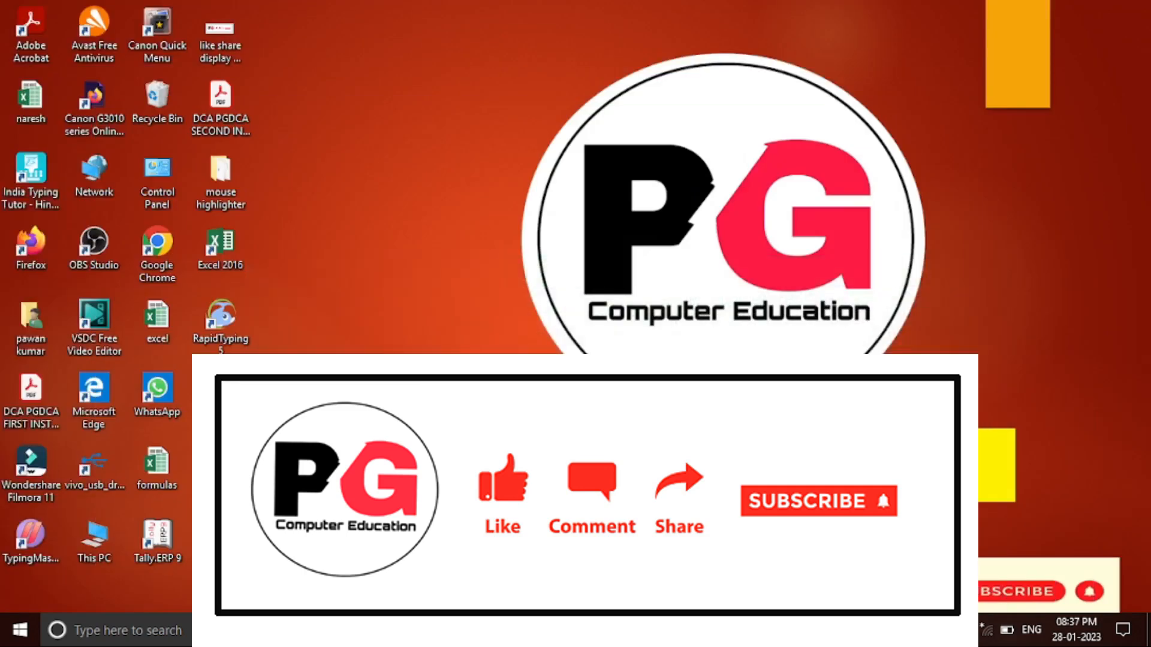